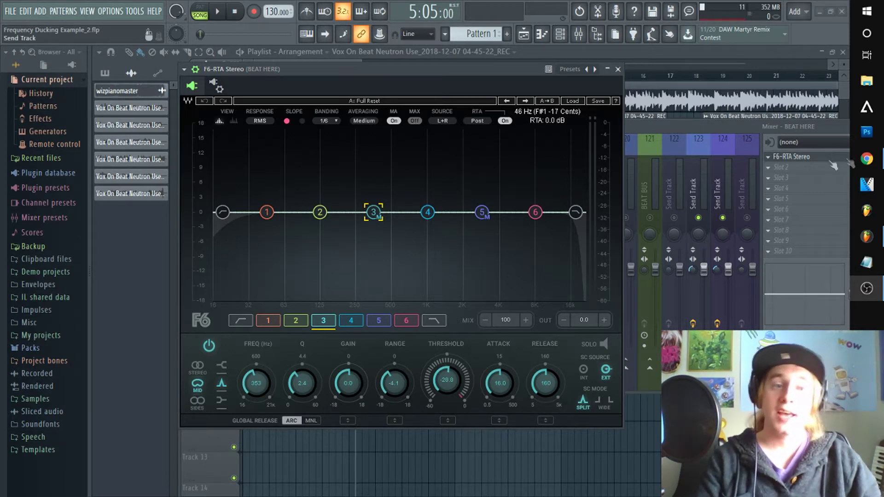
Switch to Chrome, view the next-video poll on the YouTube channel's Community page, and return to FL Studio
left_click(866, 159)
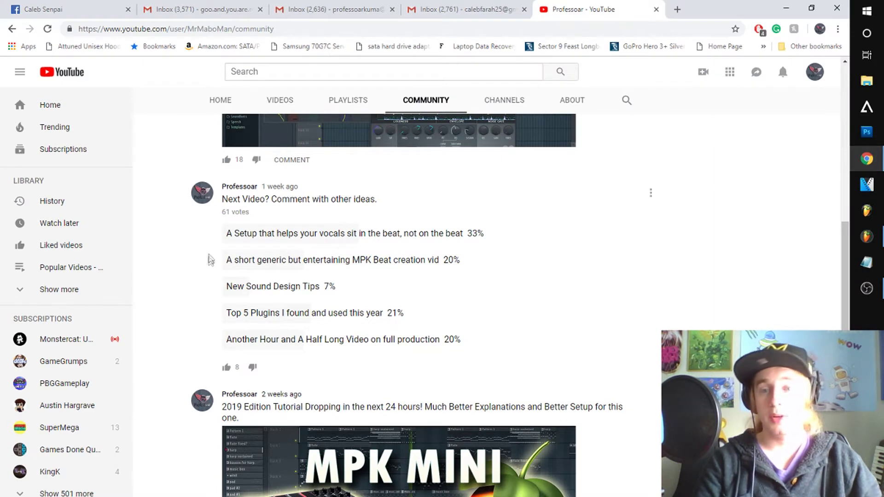
scroll(278, 260, "down", 1)
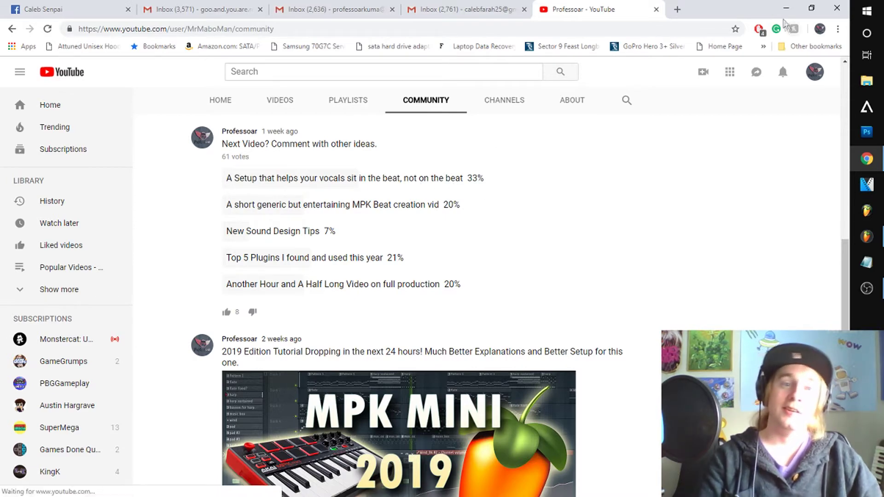
left_click(786, 8)
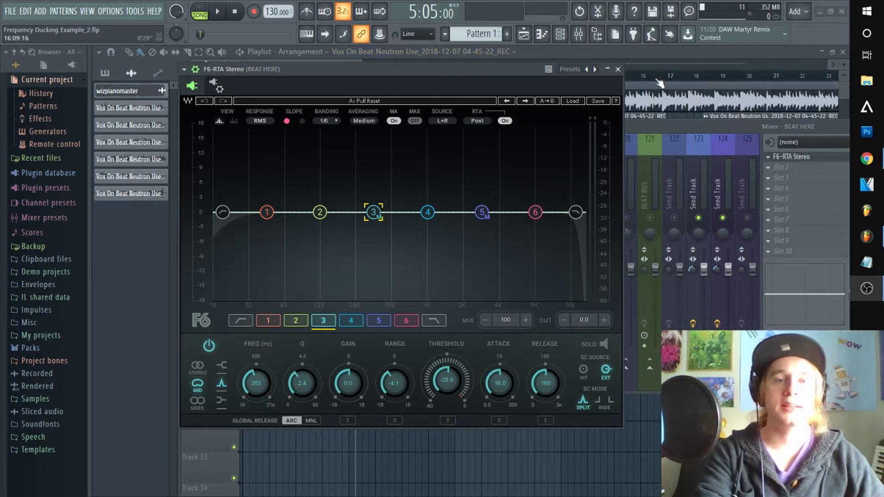
Move the playhead to the start of bar 5 and mute the REC vocal track in the Playlist
left_click_drag(505, 74, 423, 143)
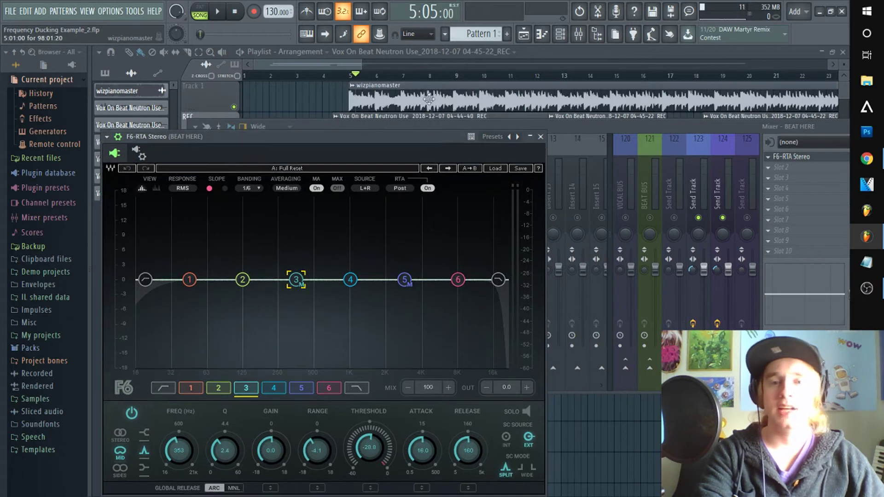
left_click(409, 75)
left_click(355, 79)
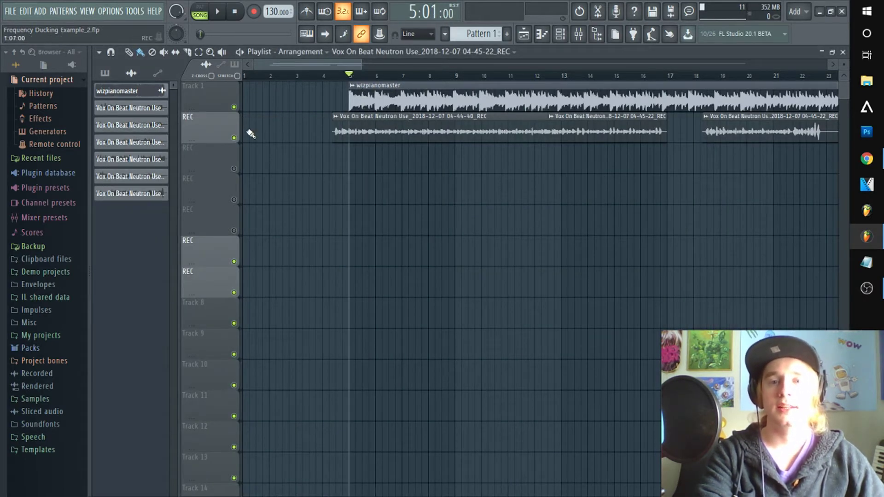
left_click(234, 137)
Open F6-RTA Stereo on the BEAT HERE channel and play the beat alone to examine its spectrum
left_click(579, 33)
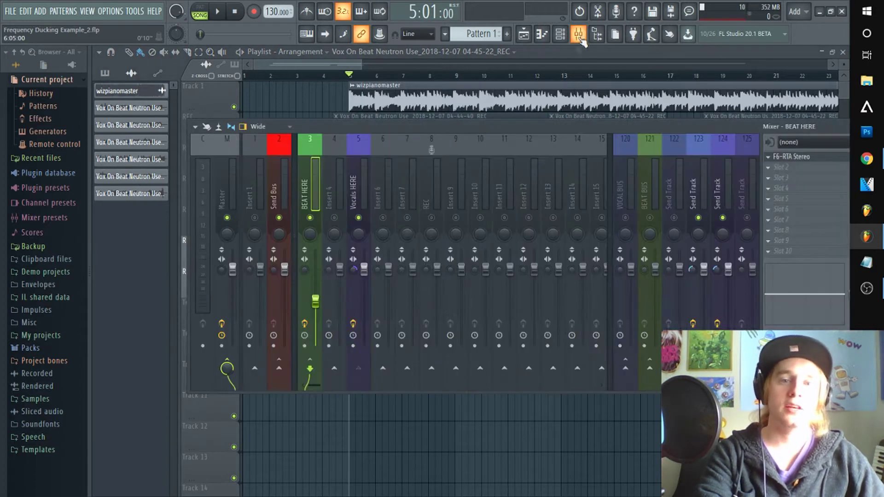
left_click(798, 159)
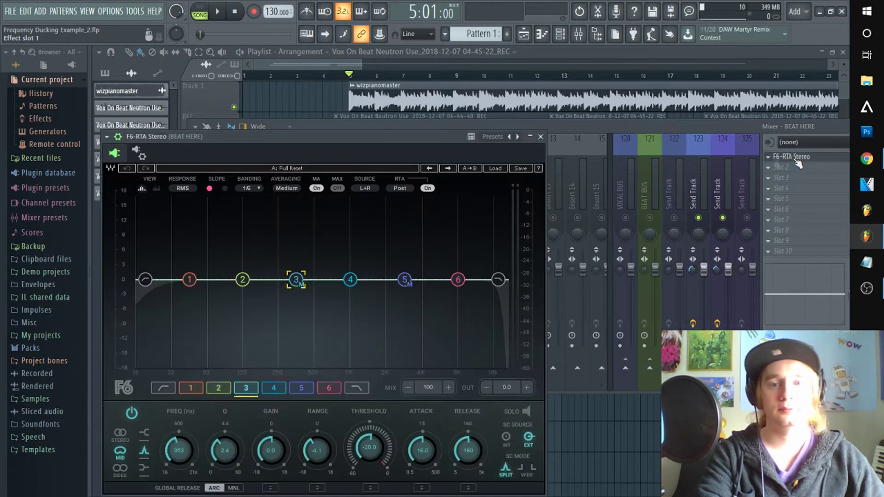
key("space")
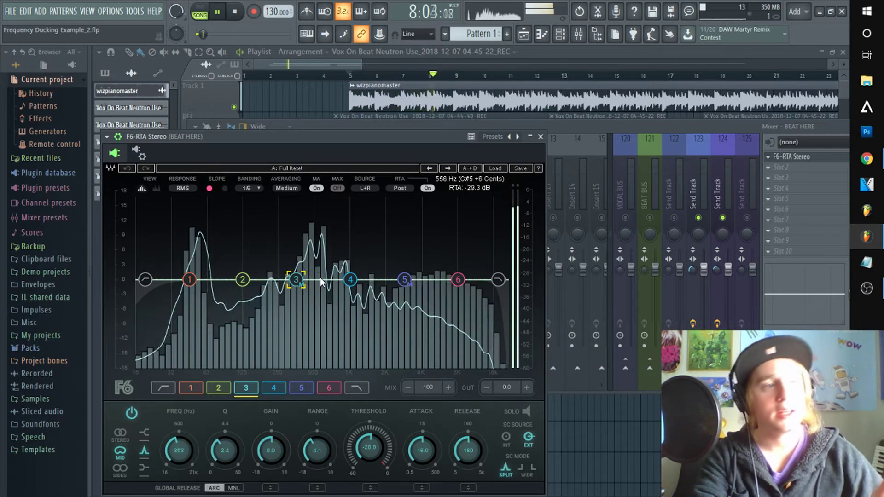
key("space")
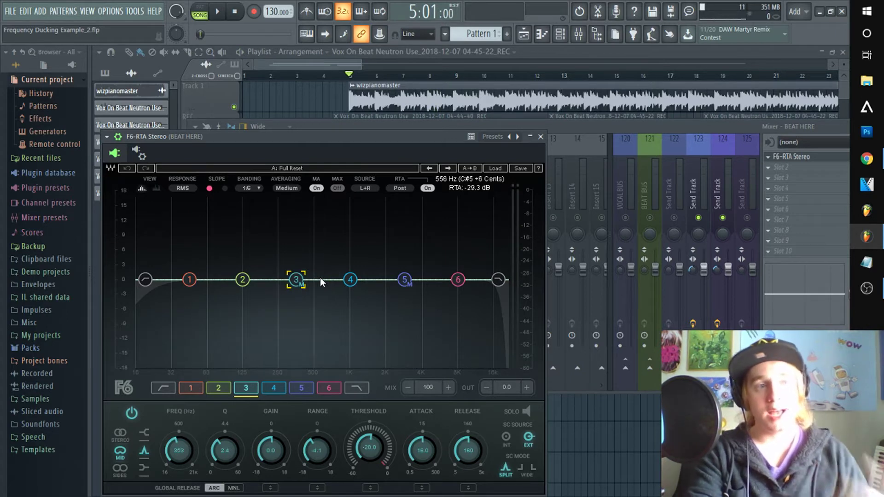
Mute the beat on Track 1, unmute the REC vocals, and reopen F6-RTA Stereo on the BEAT HERE channel
left_click(237, 108)
left_click(236, 137)
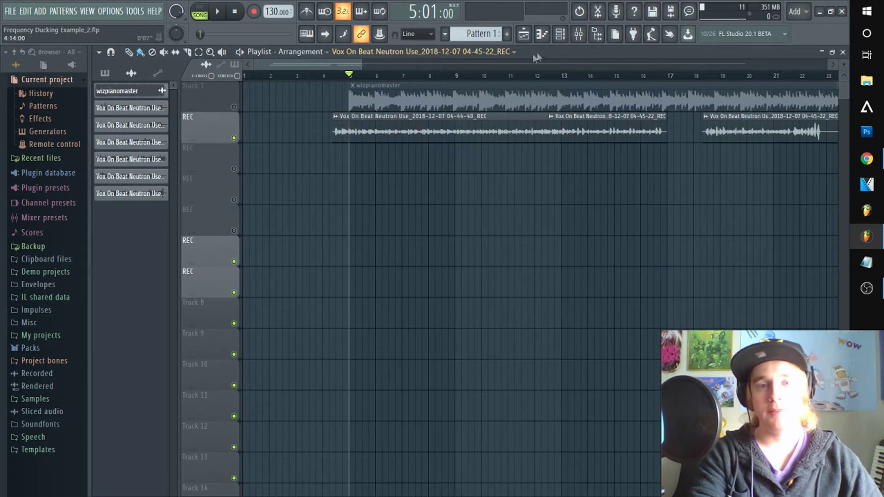
left_click(578, 36)
left_click(804, 158)
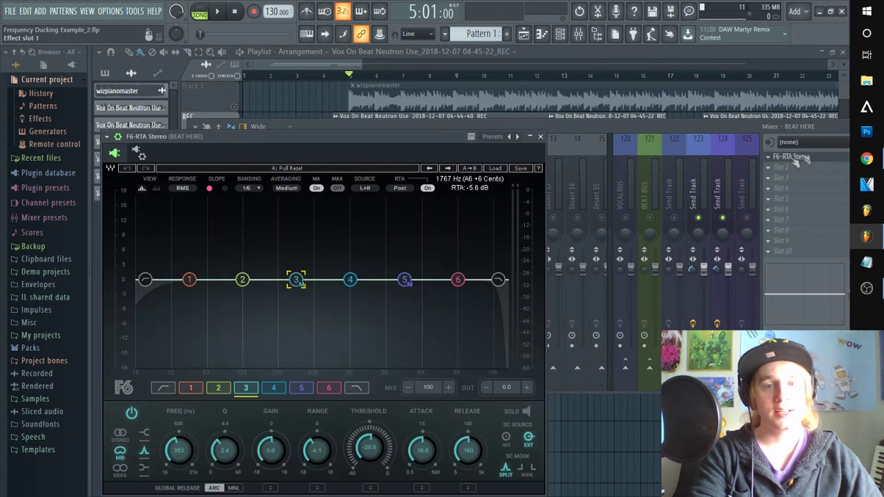
left_click_drag(379, 138, 442, 87)
Inspect bands 5 and 3 of the beat's F6-RTA, including band 3's Mid mode, and play the vocals to watch the curve
left_click(466, 228)
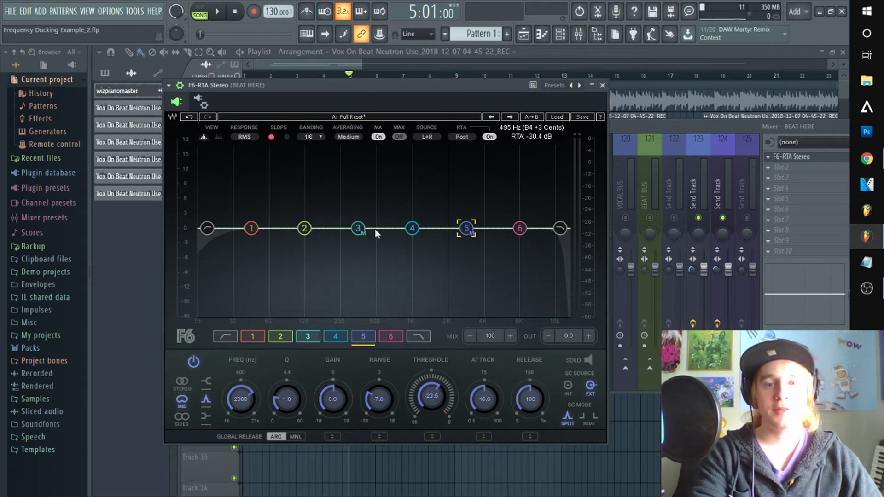
left_click(358, 229)
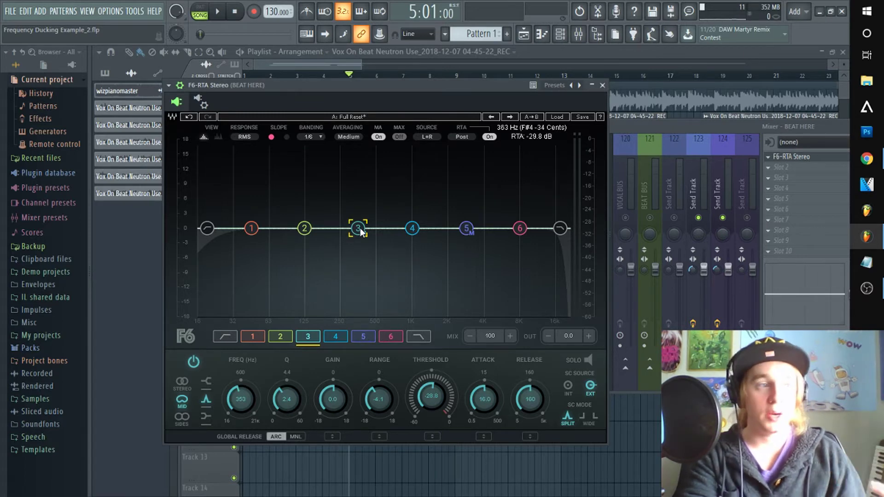
left_click(182, 402)
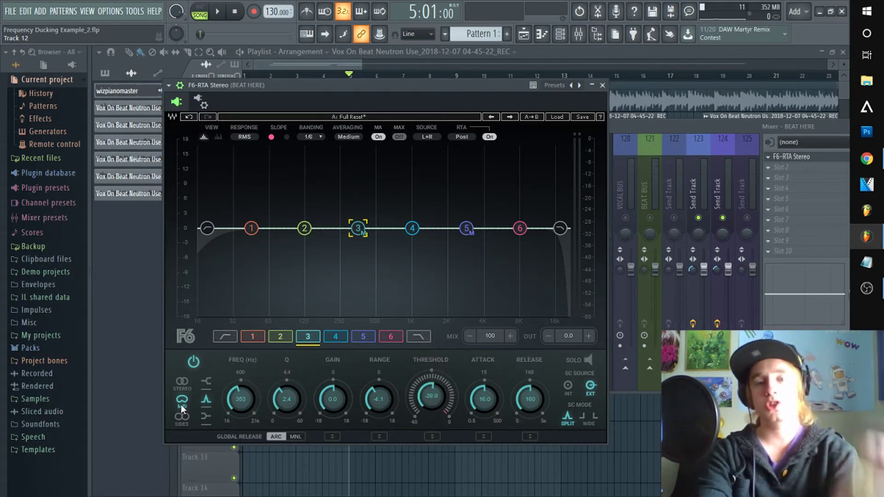
key("space")
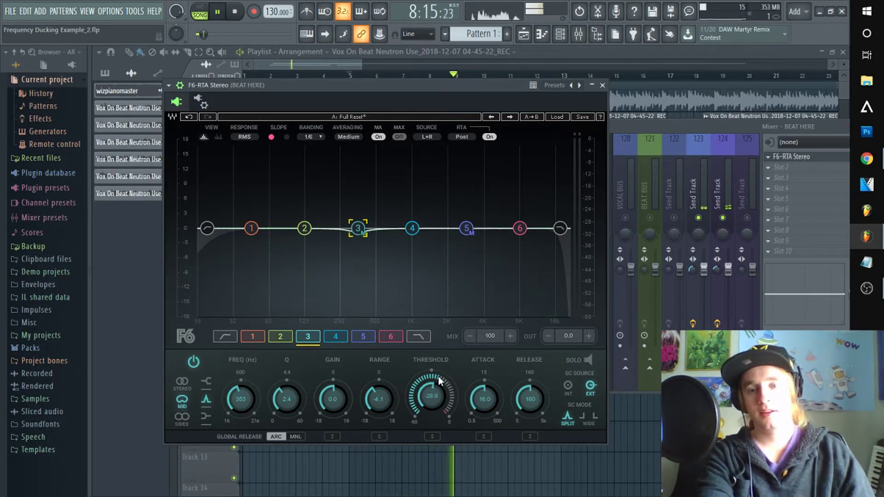
key("space")
Select band 5 in the beat's F6-RTA, play the vocals to check its ducking, and close the plug-in window
left_click(466, 228)
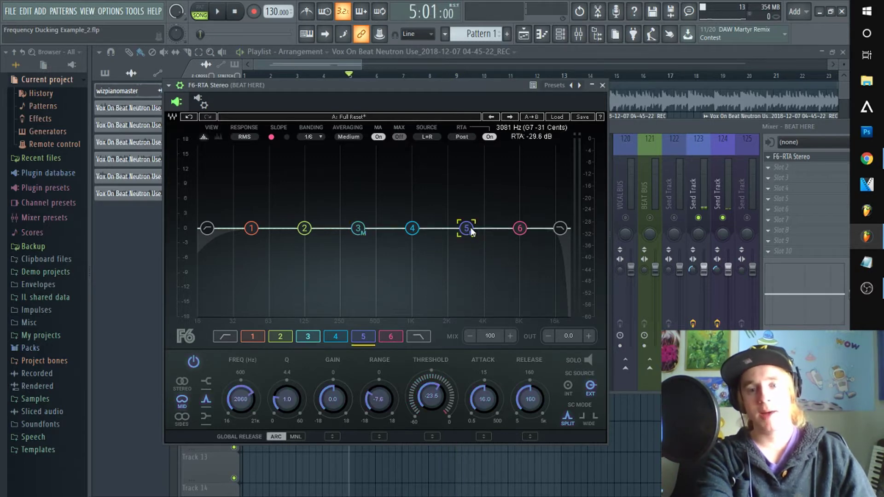
key("space")
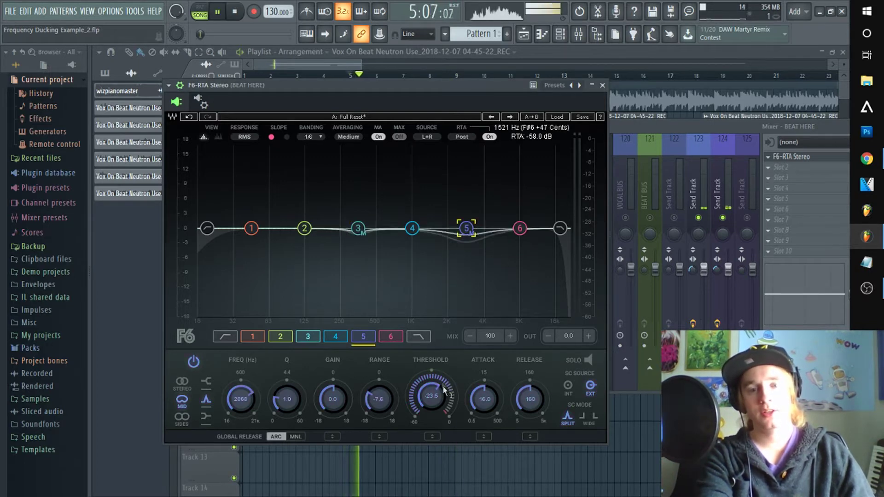
key("space")
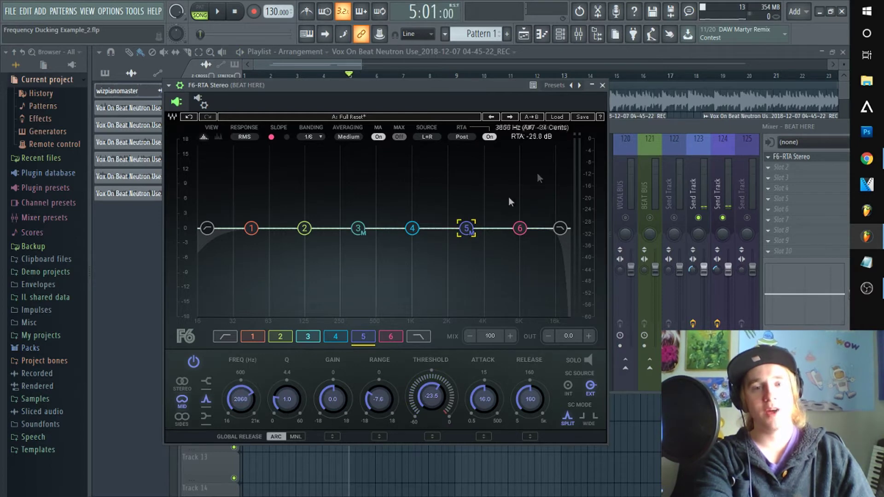
left_click(602, 85)
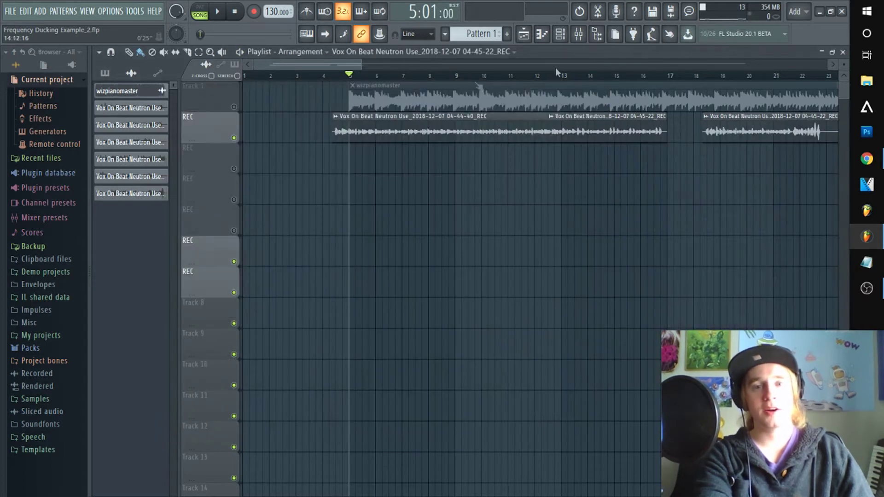
Unmute the beat on Track 1 and play it together with the vocals while watching the mixer levels
left_click(234, 107)
left_click(579, 34)
key("space")
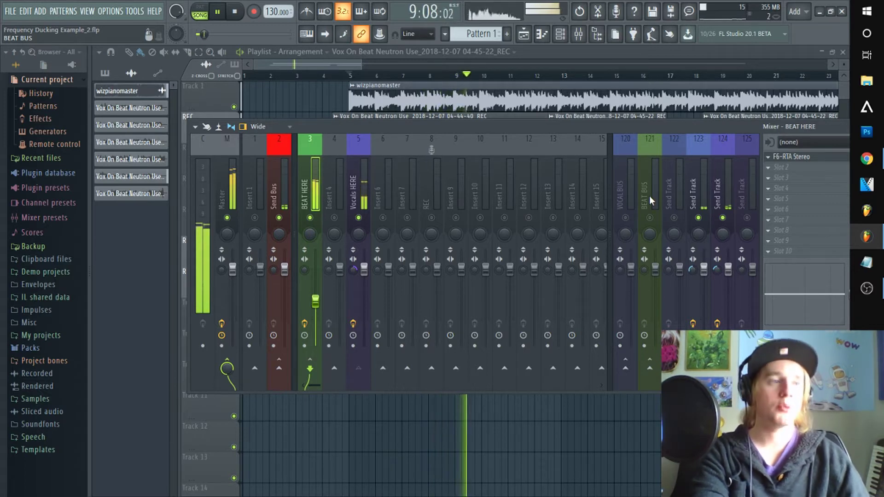
key("space")
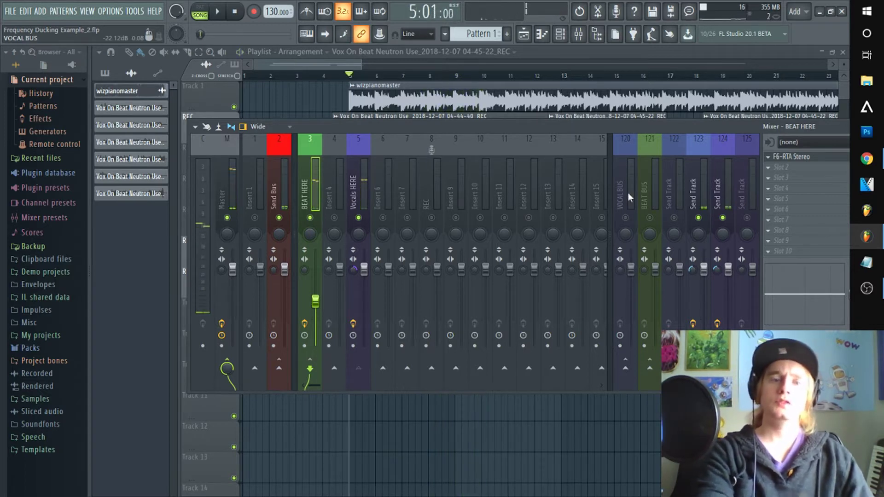
Mute the Send Track channels 123 and 124 in the mixer
left_click(726, 177)
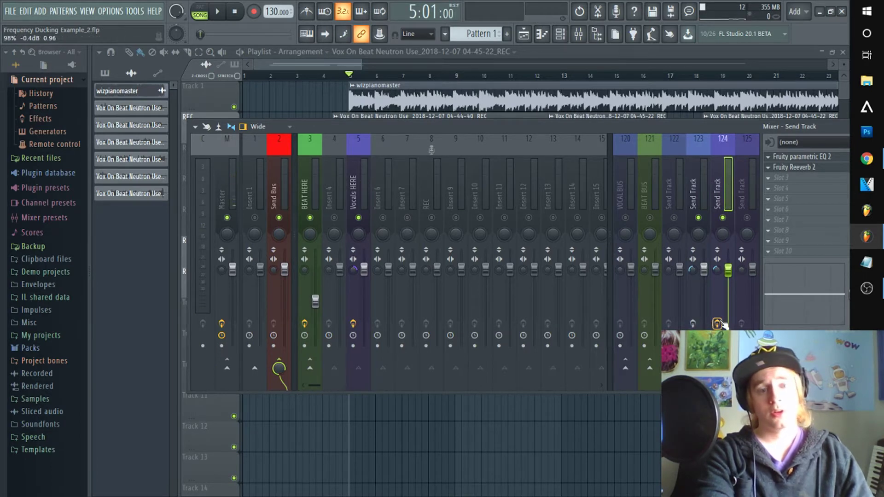
right_click(728, 270)
left_click(735, 276)
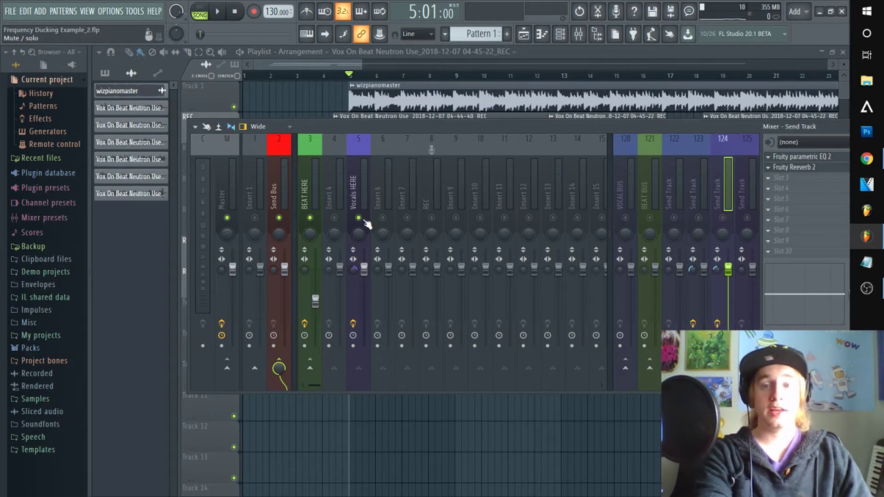
Bring the BEAT HERE effect slots into view, play the song with the sends muted, and unmute Send Tracks 123 and 124
left_click(306, 183)
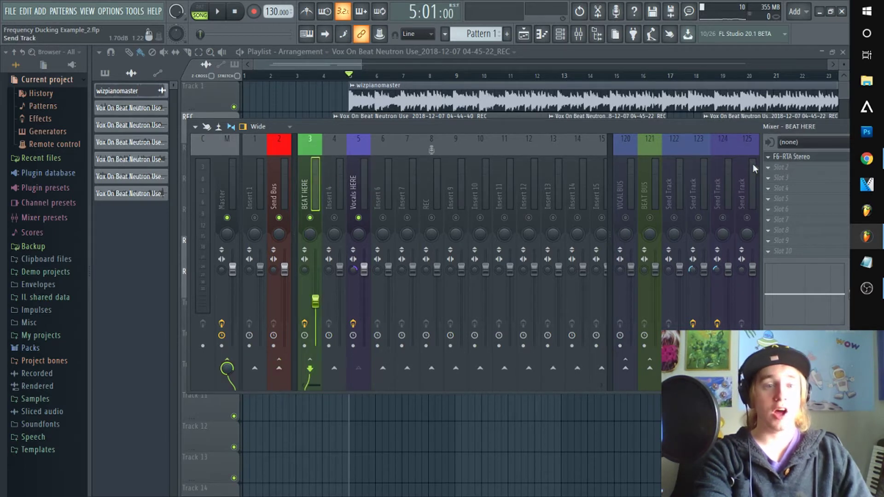
left_click_drag(677, 131, 577, 136)
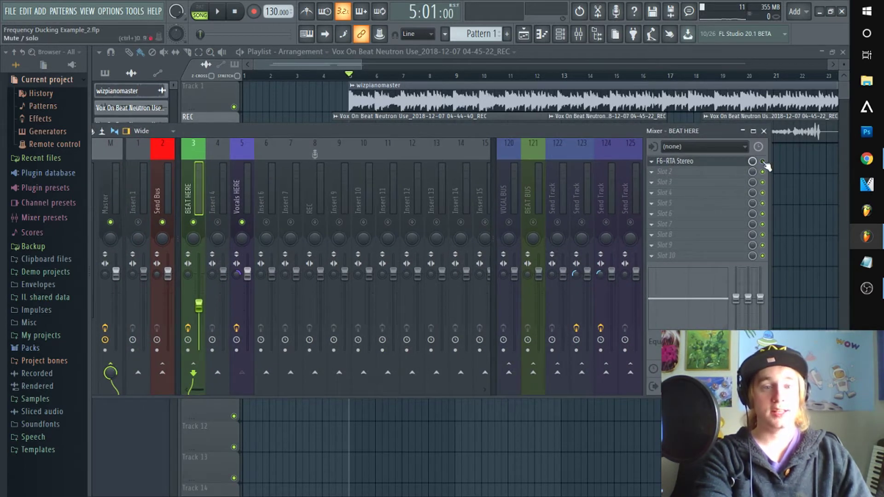
key("space")
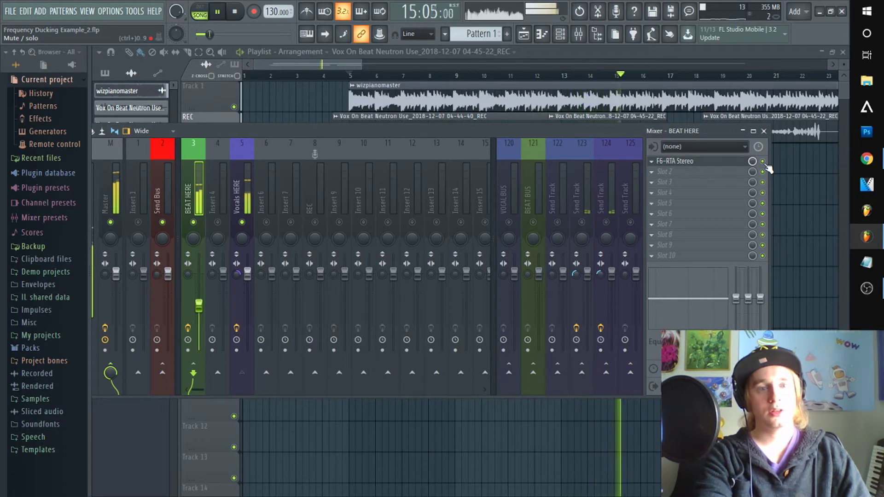
left_click(582, 222)
left_click(605, 222)
key("space")
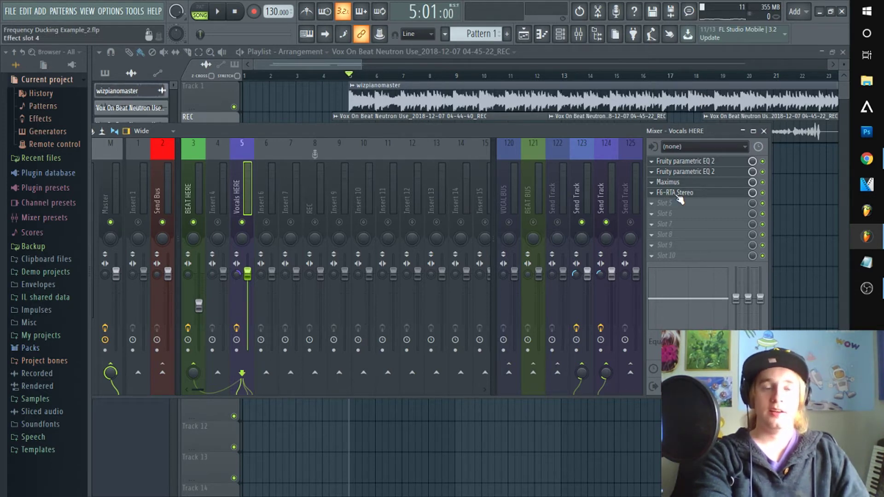
Select the BEAT HERE channel and view its F6-RTA Stereo settings
left_click(184, 198)
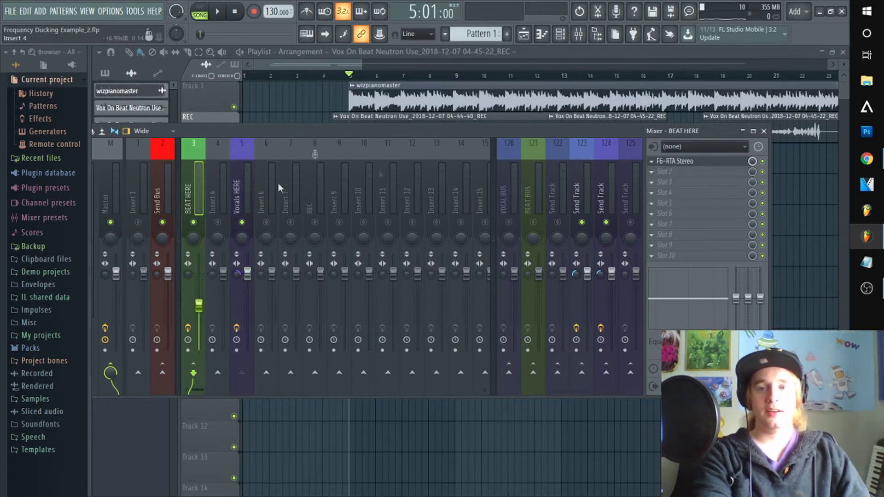
left_click(718, 163)
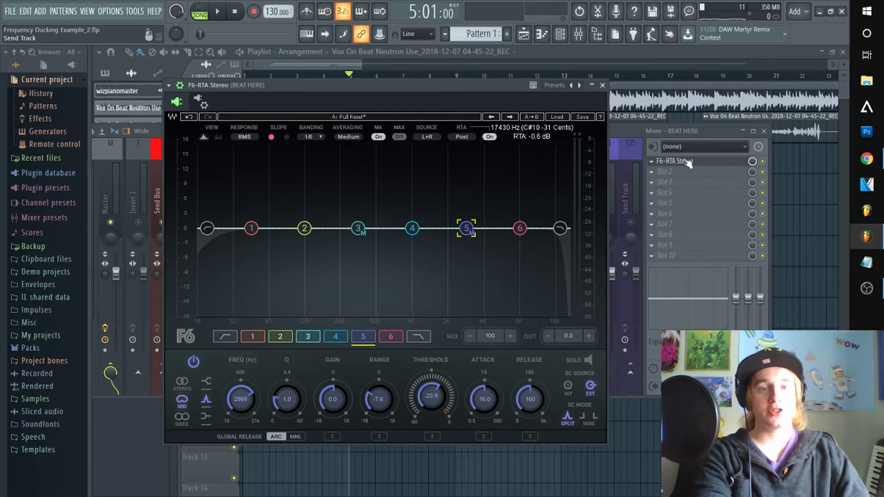
left_click(686, 164)
Open F6-RTA Stereo on the Vocals HERE channel and play the song to examine the vocal spectrum around band 5
left_click(245, 190)
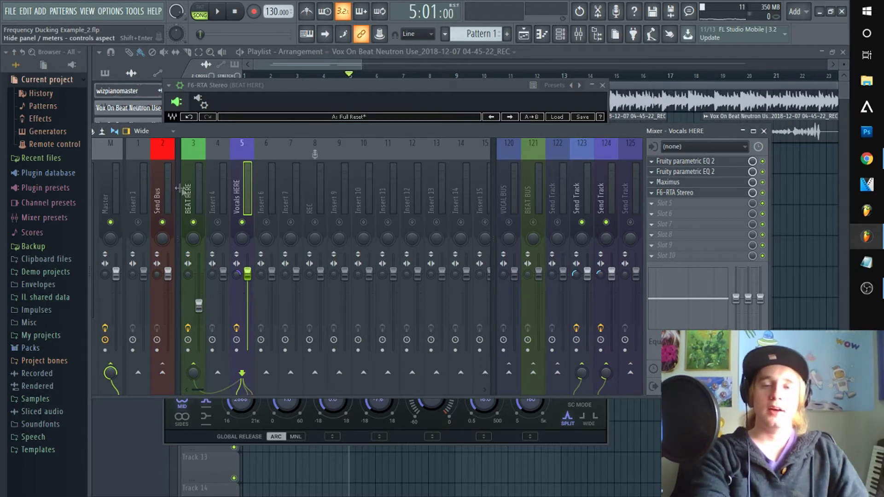
left_click(674, 193)
key("space")
mouse_move(554, 286)
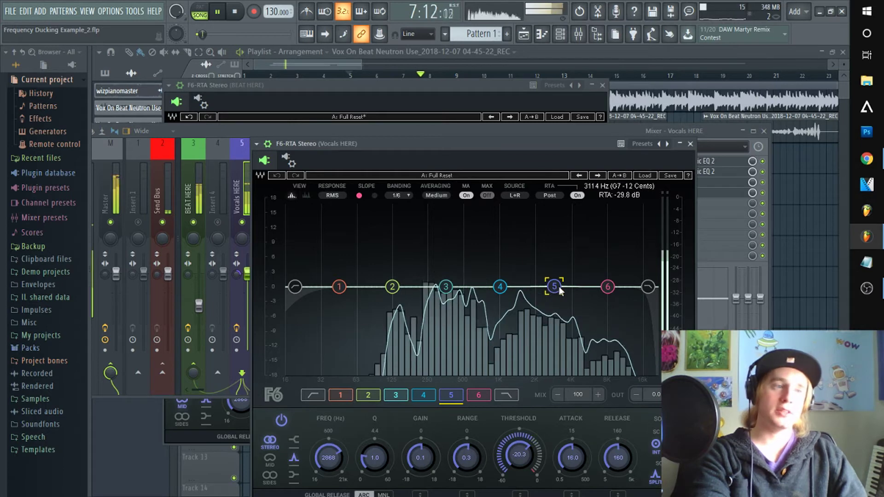
key("space")
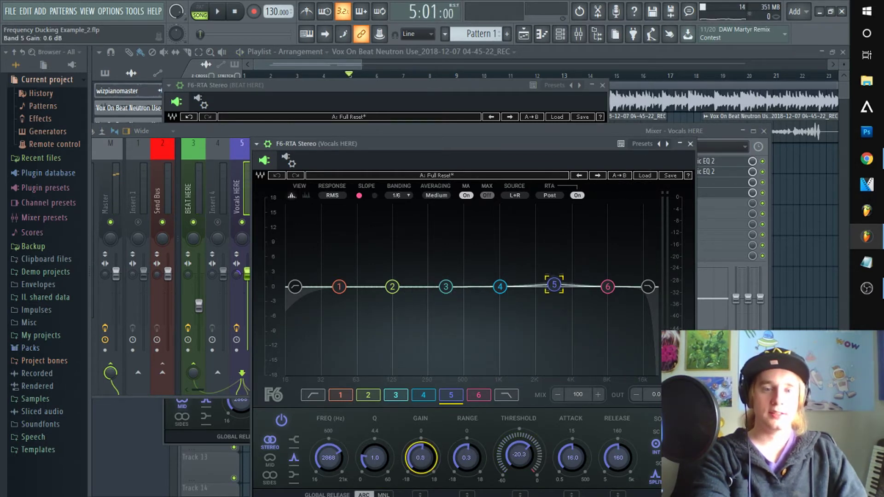
Set band 5 of the vocals' F6-RTA to a Q of 1.4 and a range of 16.6 dB, auditioning during playback
scroll(375, 462, "up", 1)
scroll(376, 463, "up", 4)
key("space")
key("space")
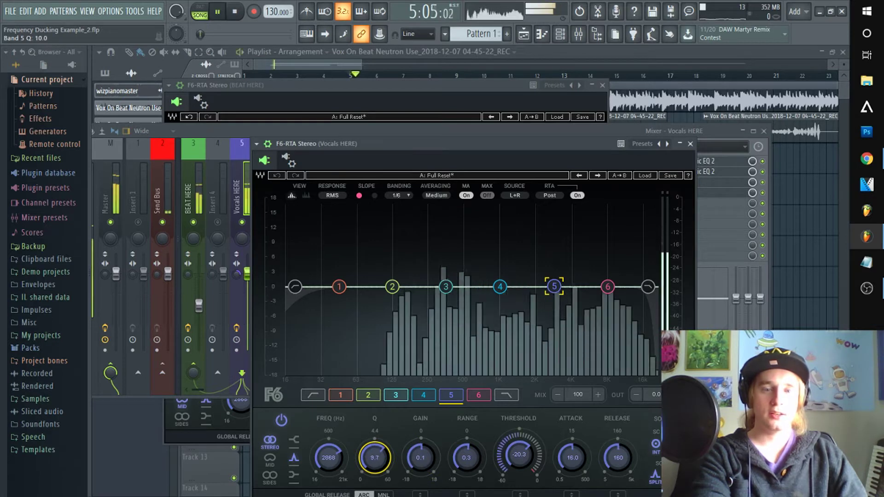
key("space")
scroll(465, 461, "up", 10)
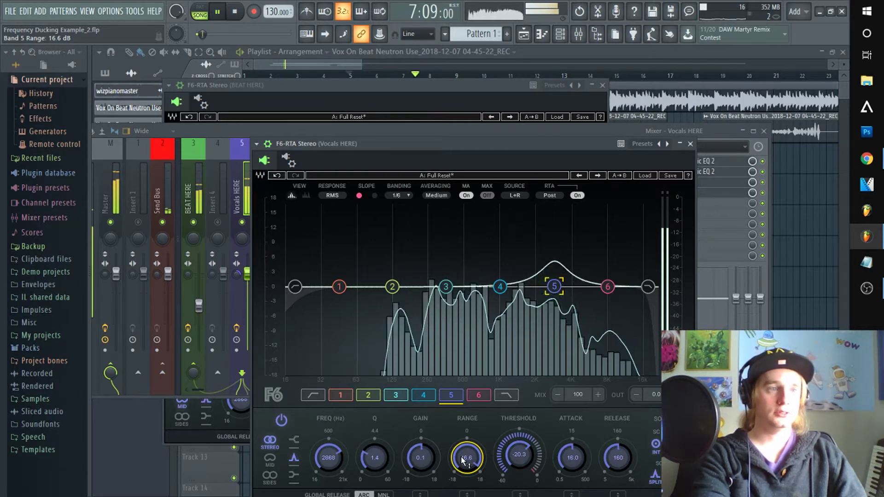
scroll(466, 460, "down", 4)
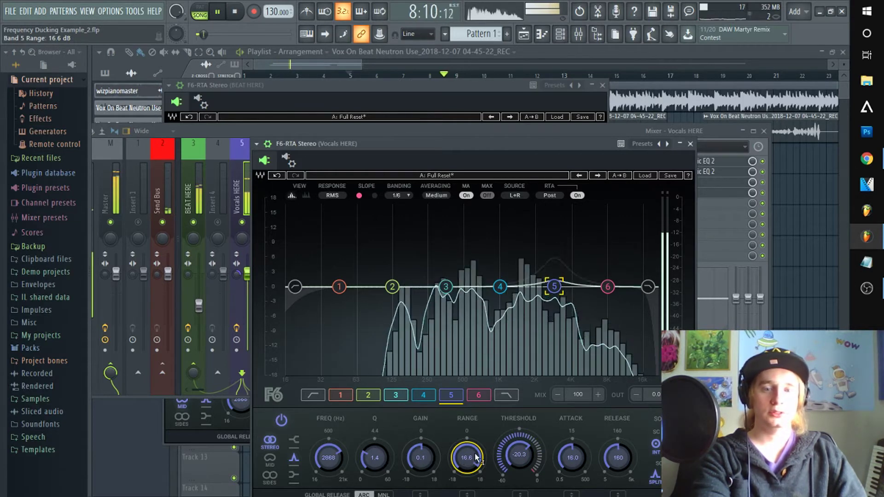
Set band 5's range to 11.1 dB in the vocals' F6-RTA, stop playback and bring the mixer to the front
scroll(466, 457, "up", 1)
key("space")
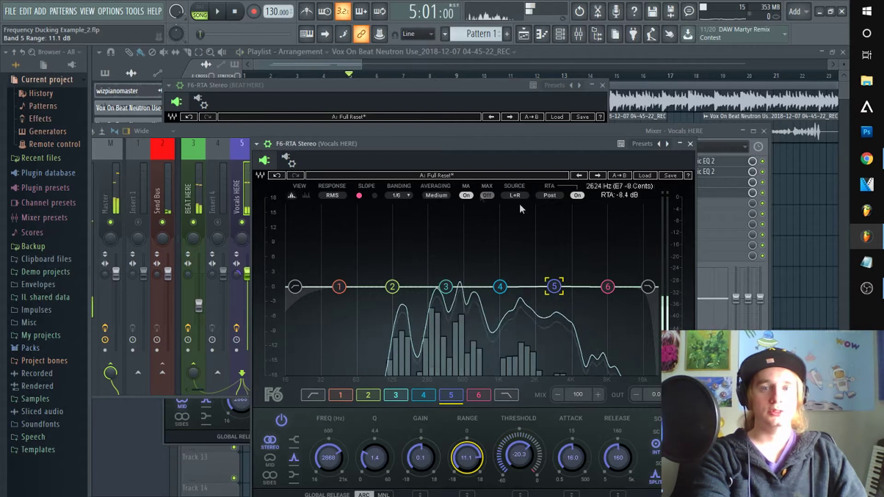
left_click(433, 133)
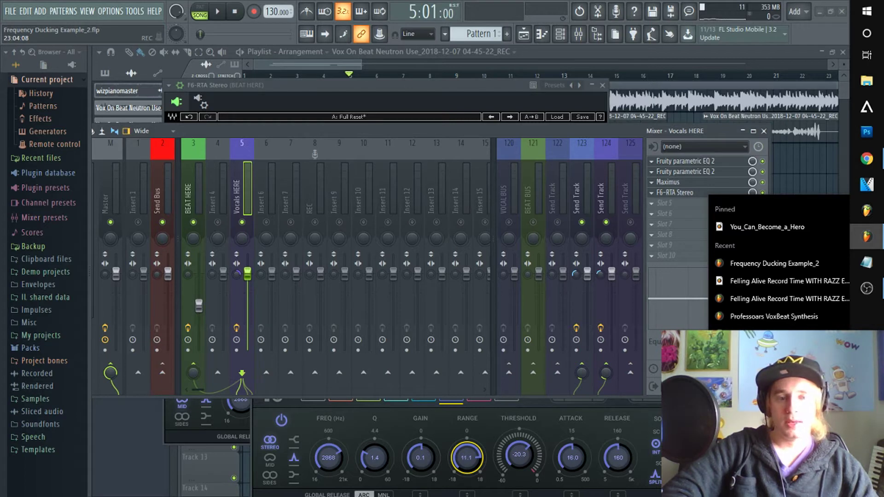
Open the project Vocals In Beat Setup - Only FL Studio Plugins 2 and show its mixer
key("Escape")
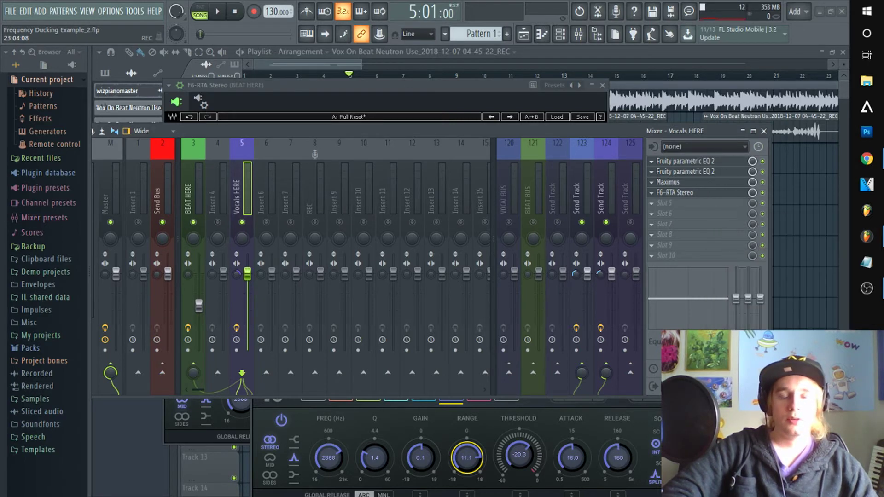
left_click(476, 284)
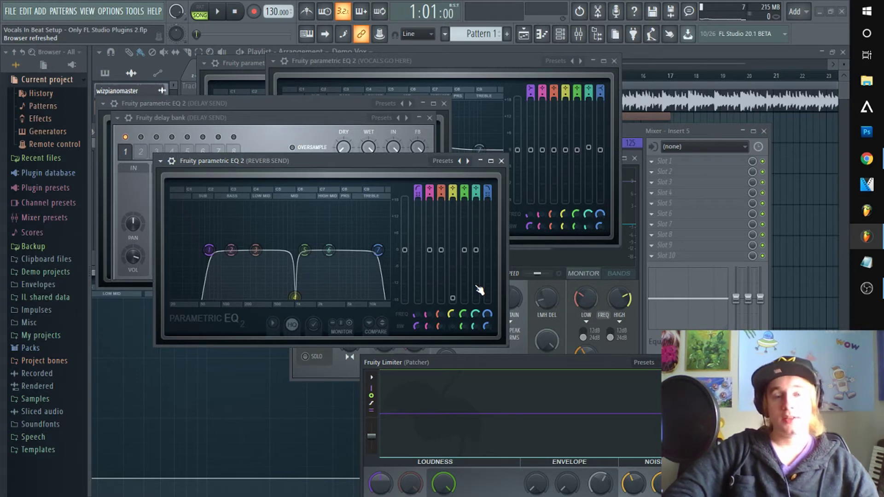
left_click(579, 34)
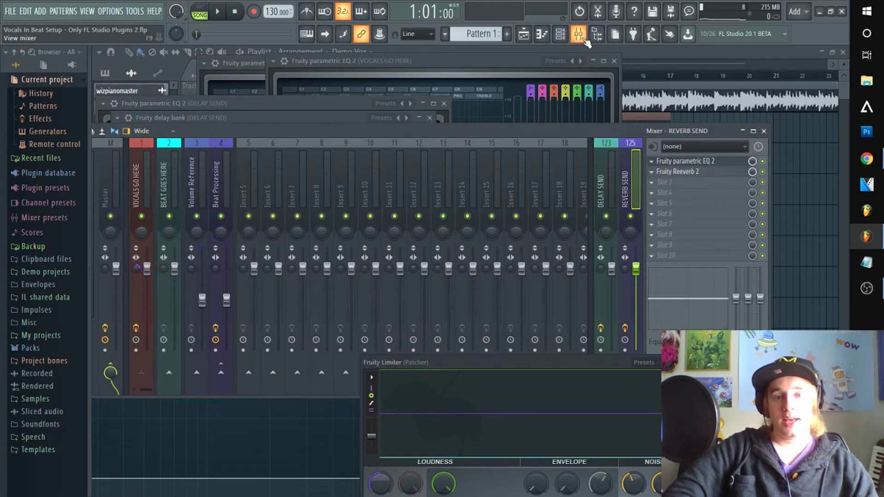
View the effect slots of the DELAY SEND, REVERB SEND and VOCALS GO HERE channels, with the mixer moved clear of the webcam area
left_click(605, 187)
left_click(626, 184)
left_click(611, 184)
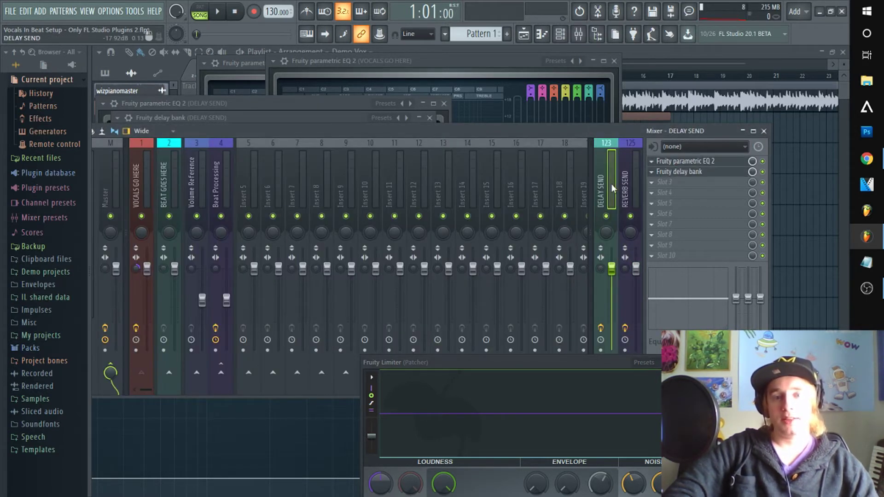
left_click_drag(522, 129, 591, 81)
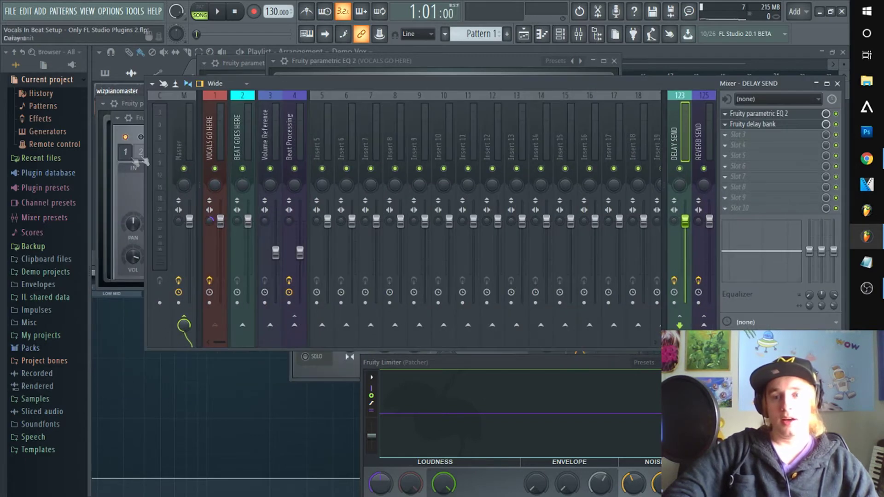
left_click(215, 140)
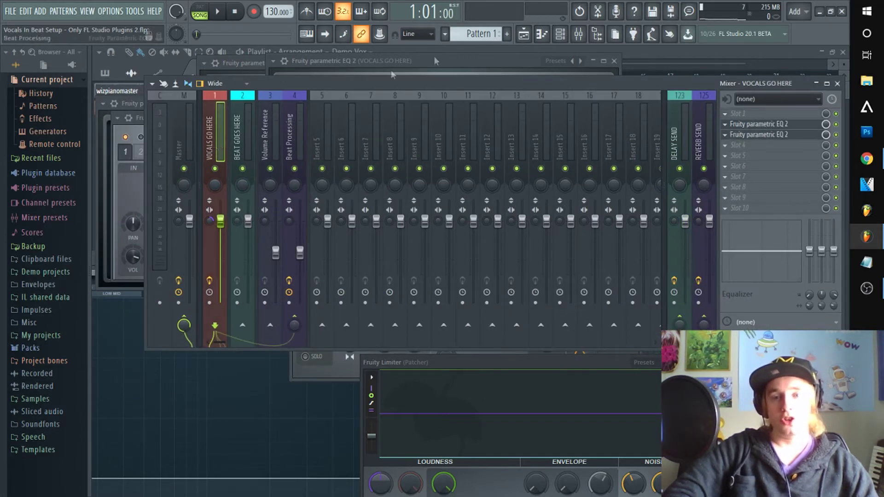
Bring the playlist forward and check the mixer track assignments of the wizpianomaster and Demo Vox audio clips
left_click(645, 57)
double_click(520, 92)
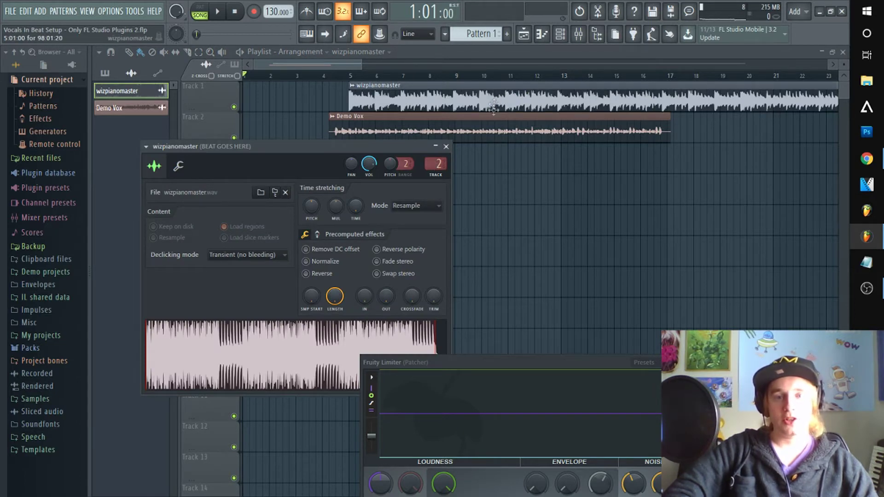
double_click(493, 130)
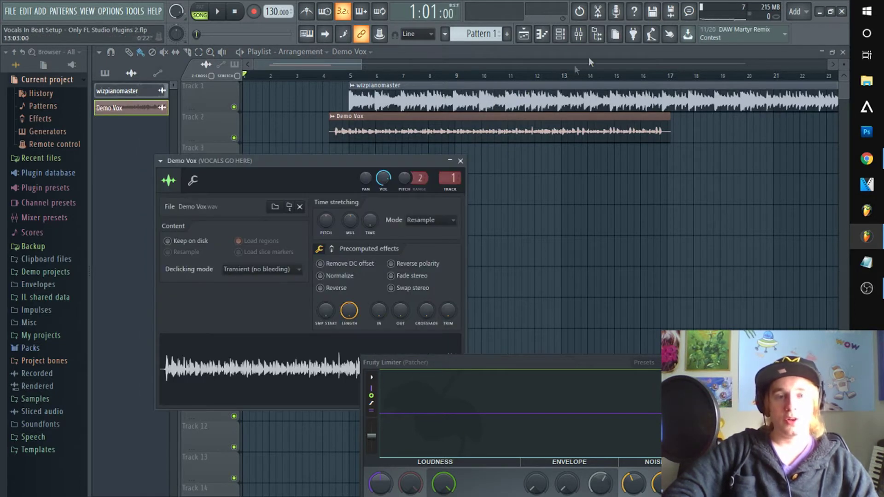
Open Professoars VoxBeat Synthesis on the Beat Processing channel and enlarge its window to view all surface controls
left_click(578, 34)
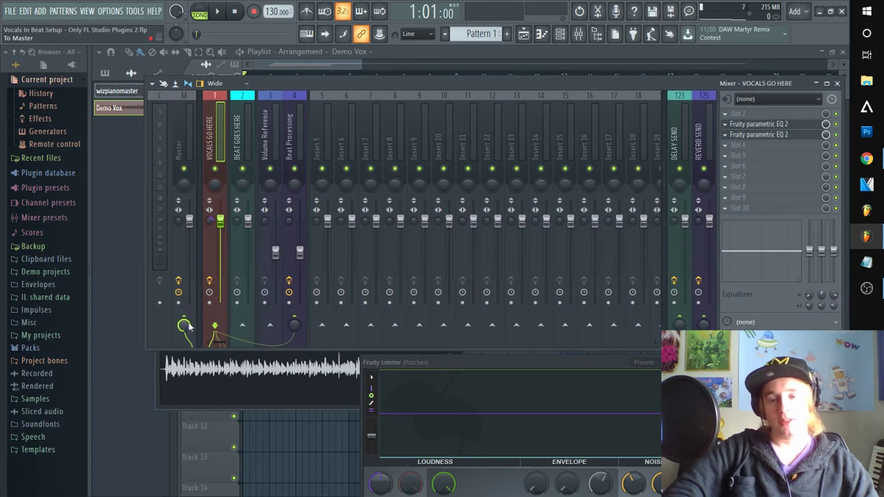
left_click(294, 138)
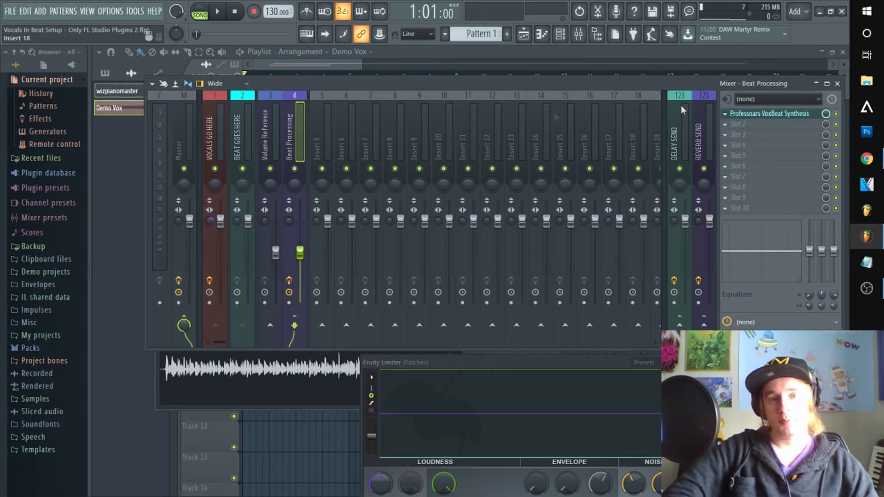
left_click(773, 114)
left_click_drag(472, 256, 395, 88)
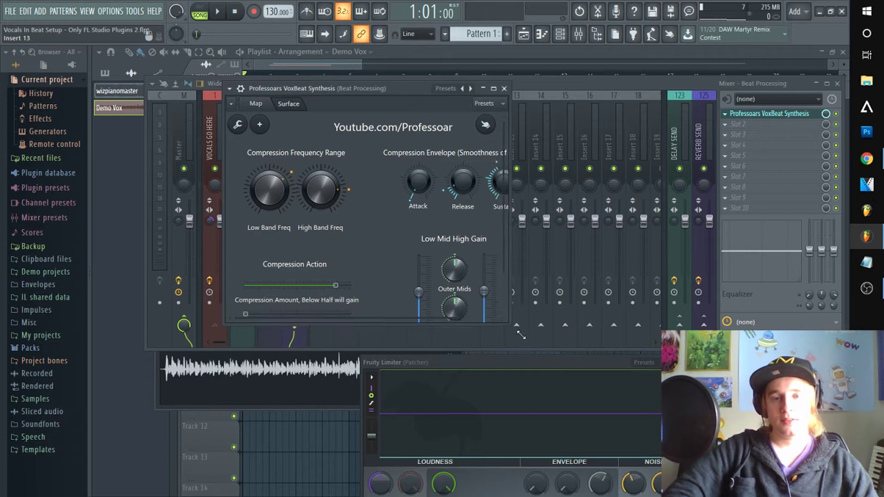
left_click_drag(502, 318, 576, 382)
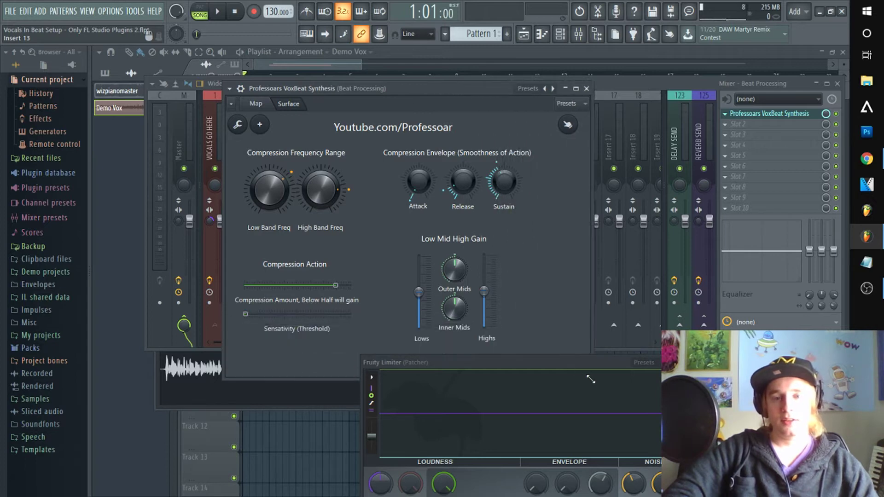
Examine the VoxBeat Synthesis module map around Fruity Limiter, return to its surface view and close the plugin
left_click(263, 105)
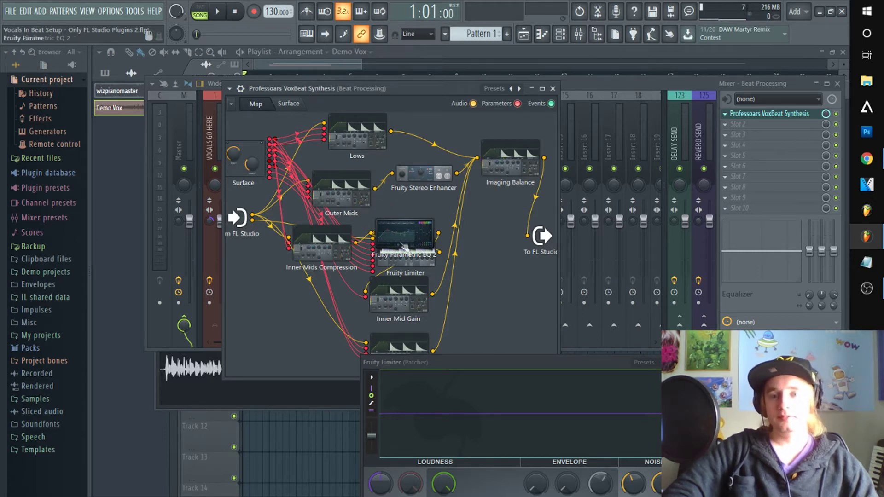
left_click_drag(403, 244, 404, 249)
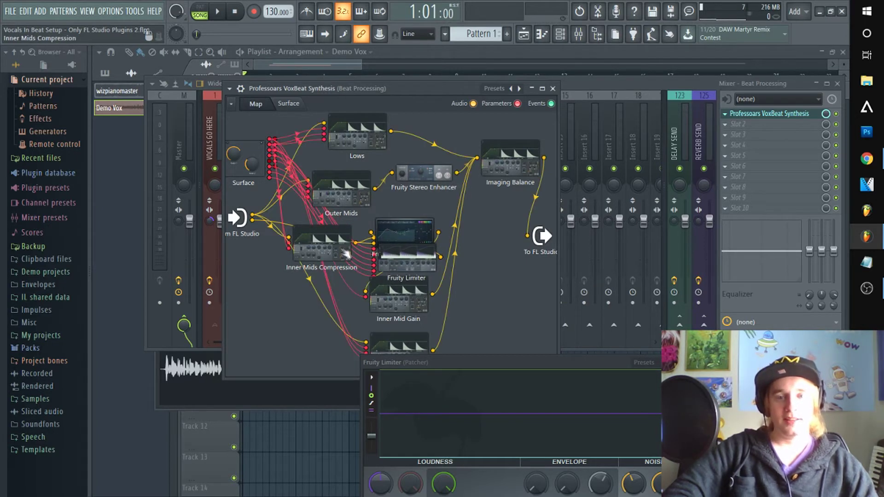
left_click(289, 106)
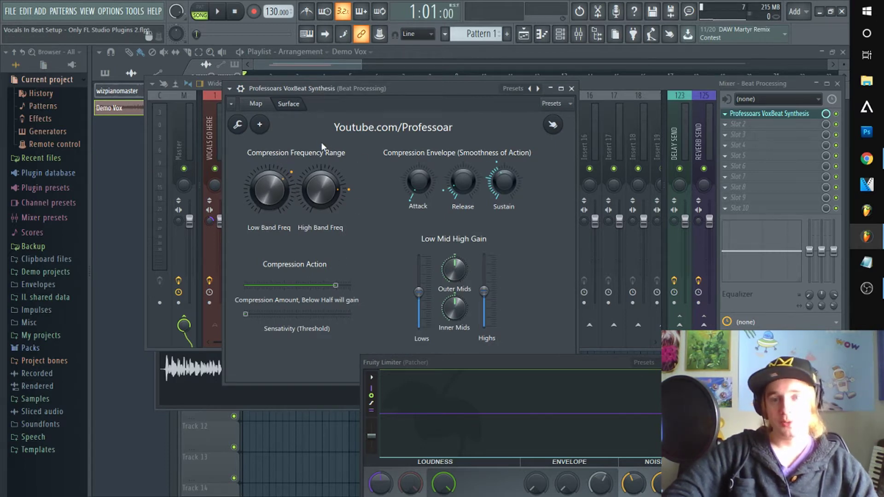
left_click(571, 88)
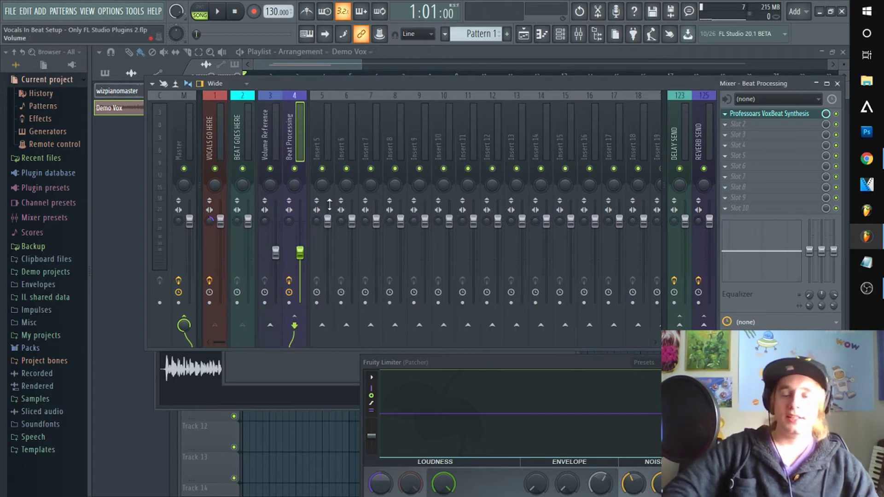
Play the song from the start of the vocals in bar 4 and watch the vocal, beat and Beat Processing levels in the mixer
left_click(294, 69)
left_click(349, 76)
left_click(338, 77)
key("space")
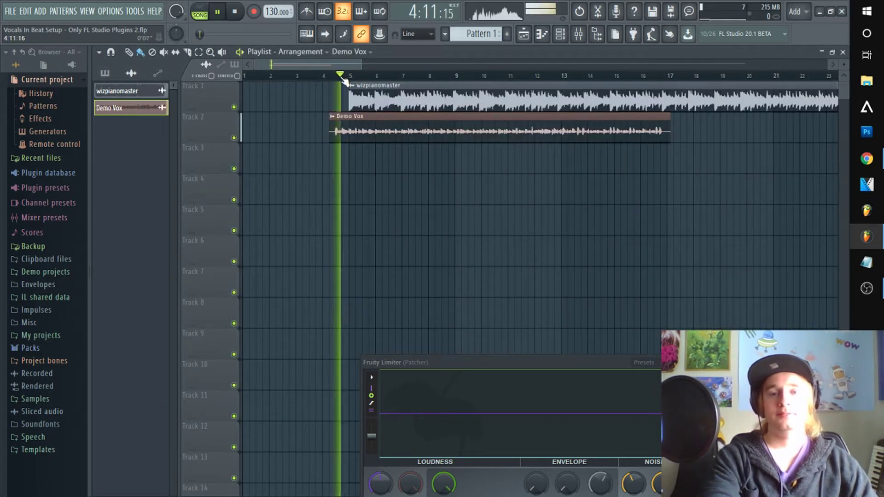
left_click(579, 34)
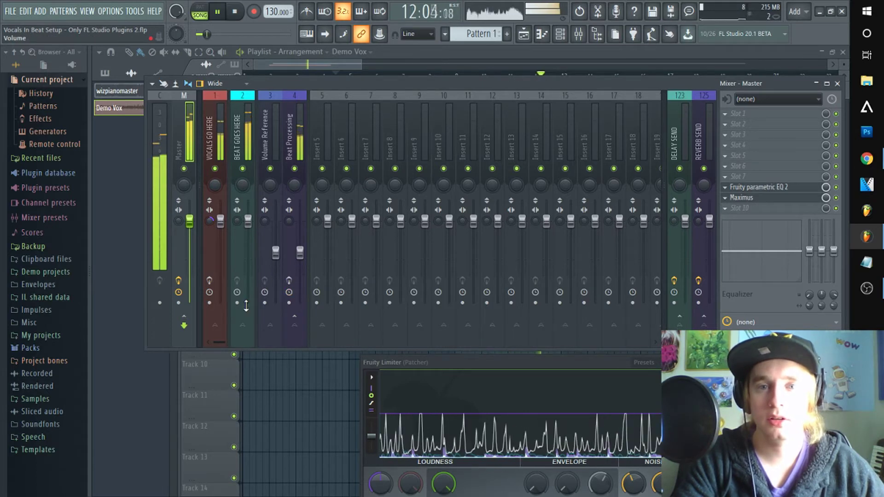
left_click(289, 280)
left_click(209, 280)
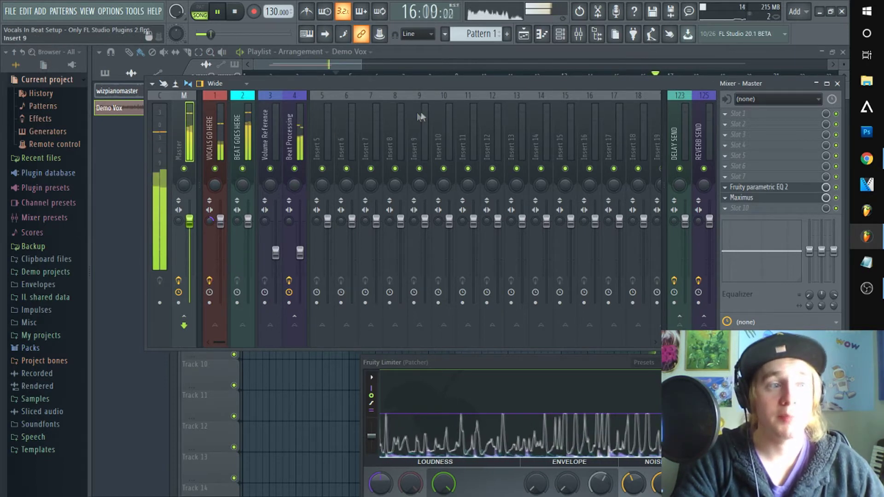
key("space")
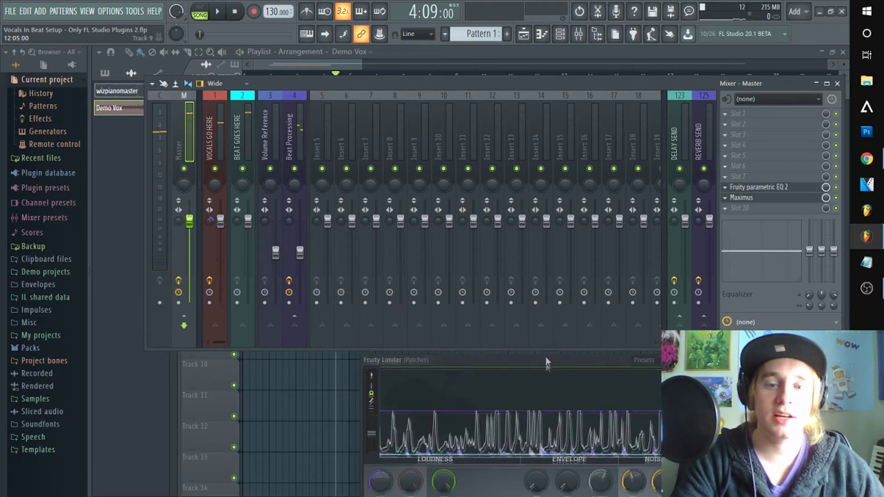
Place the Fruity Limiter window over the mixer, show its COMP settings and play the song to examine the sidechain compression
left_click_drag(545, 362, 501, 123)
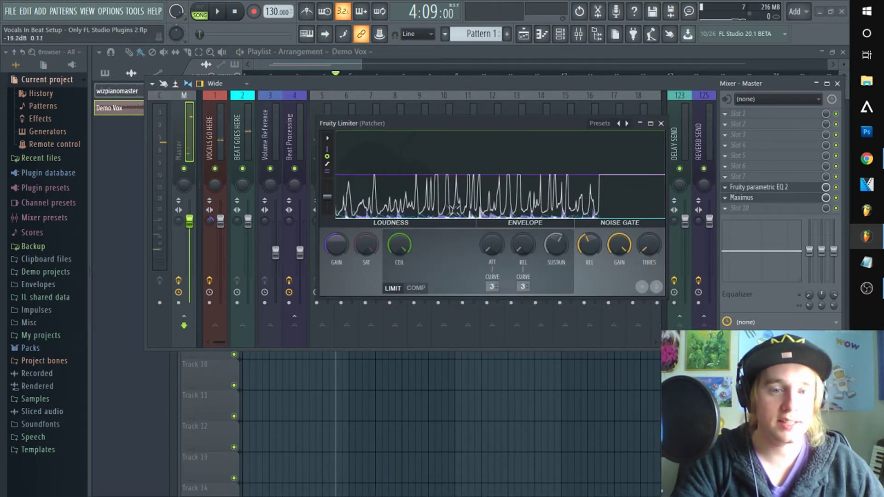
left_click_drag(469, 124, 520, 322)
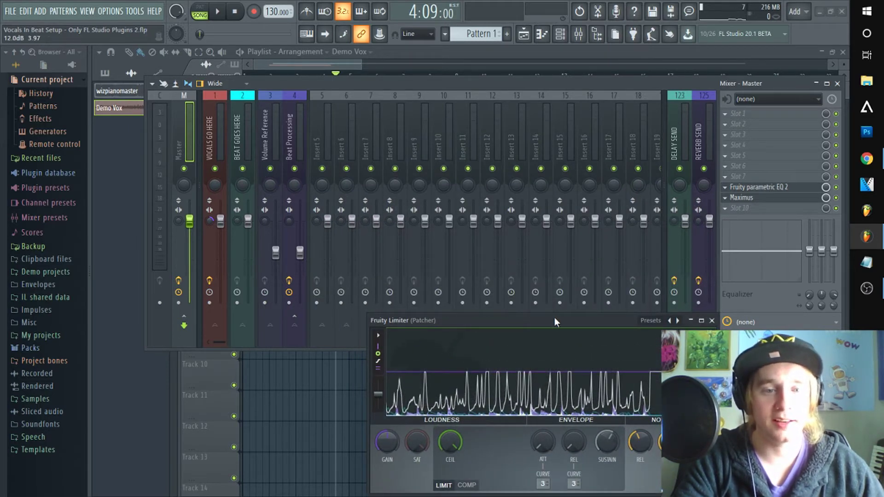
left_click_drag(554, 317, 557, 230)
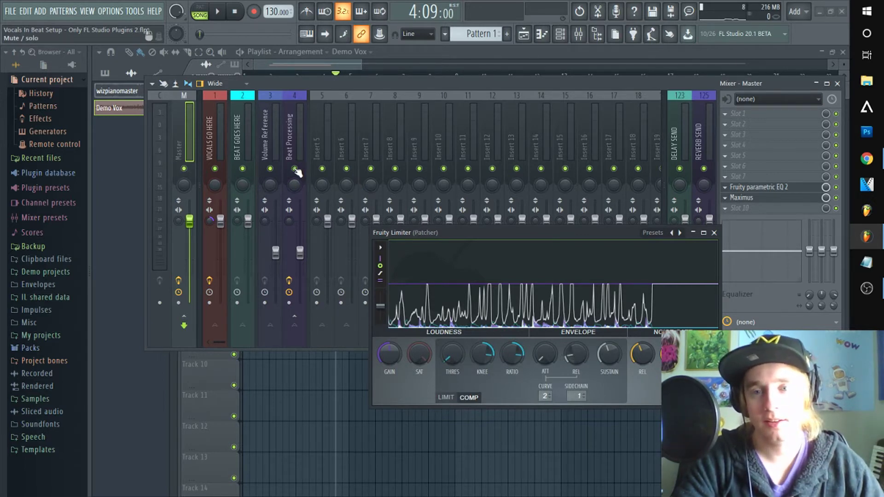
key("space")
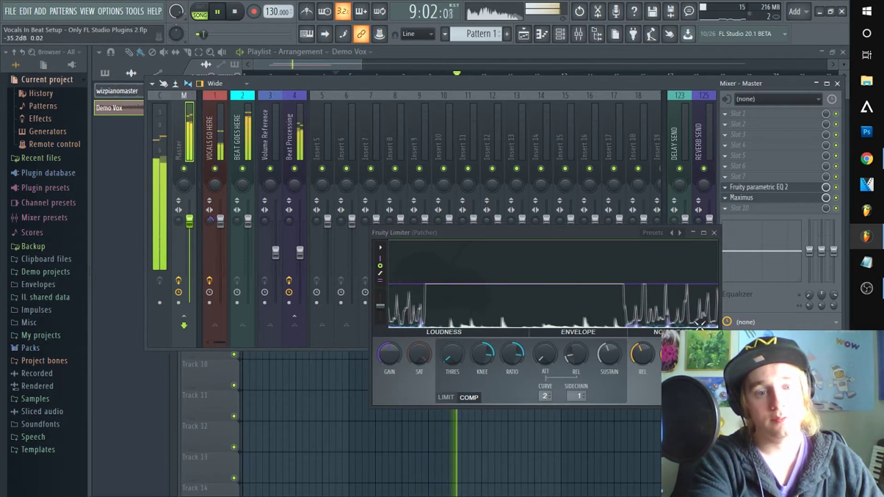
key("space")
Open the VoxBeat Synthesis map on Beat Processing and shift the Fruity Stereo Enhancer module slightly away from Imaging Balance
left_click(288, 133)
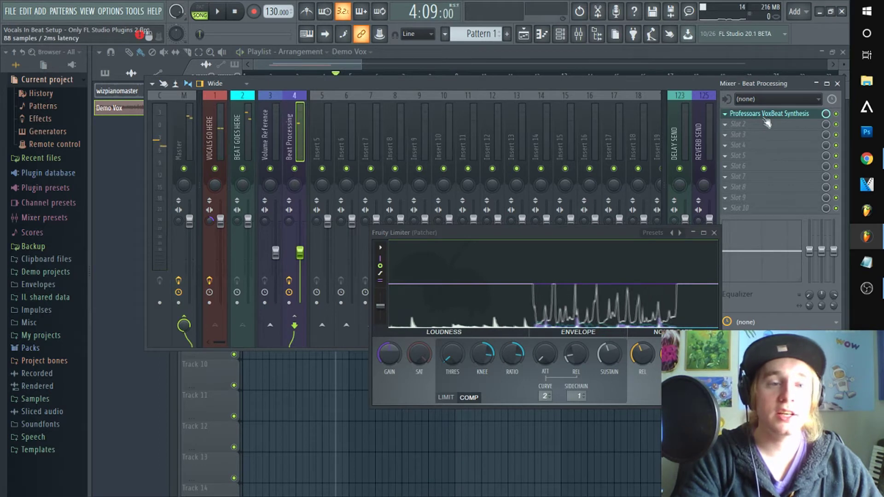
left_click(759, 115)
left_click(255, 104)
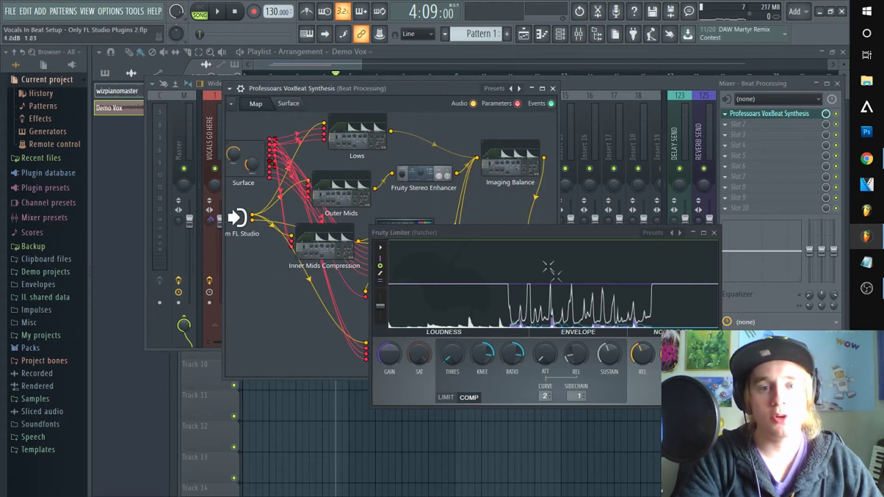
left_click_drag(526, 237, 550, 331)
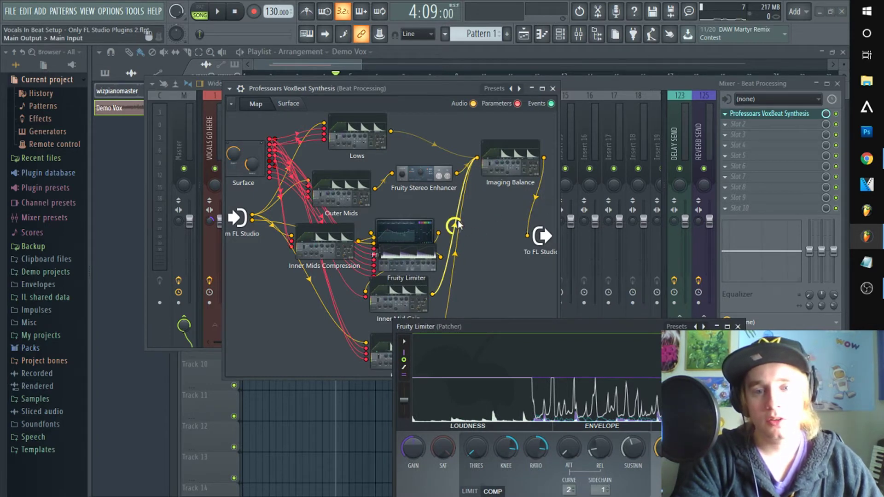
left_click_drag(448, 177, 442, 178)
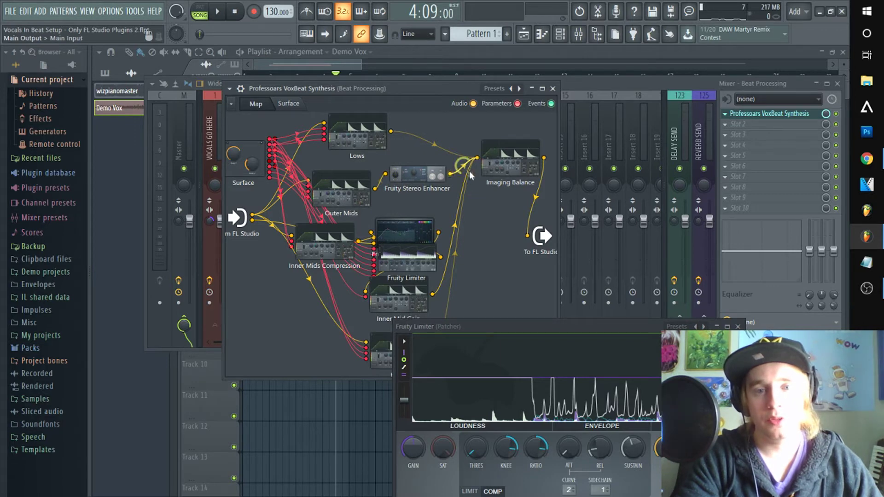
left_click_drag(435, 177, 427, 173)
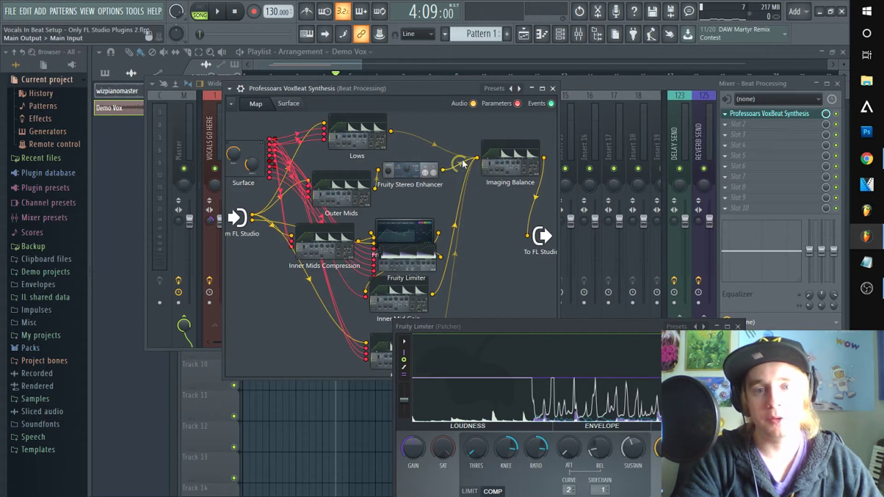
Play the song with VOCALS GO HERE muted, examine the Fruity Limiter's response in view over the mixer, and stop playback
left_click(612, 82)
key("space")
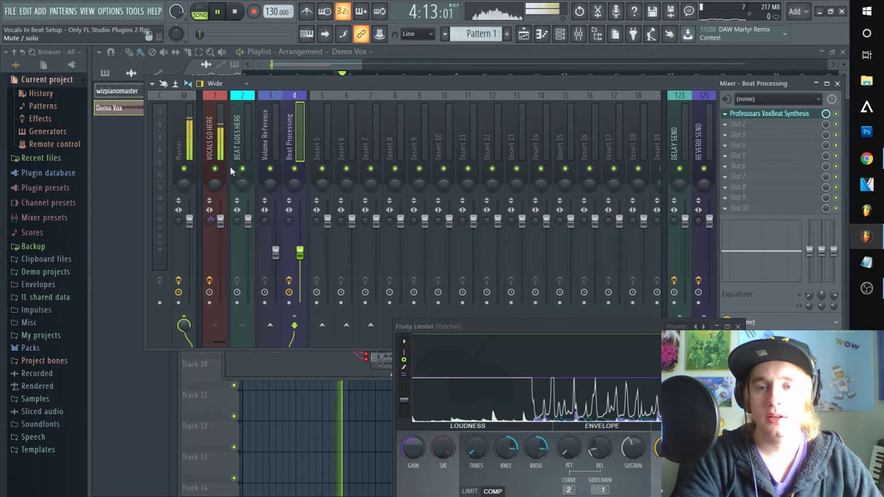
left_click(216, 169)
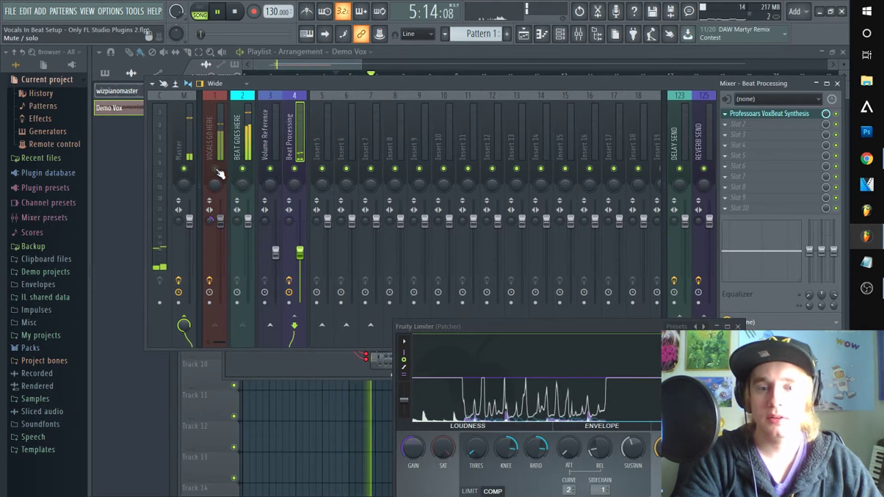
left_click_drag(566, 325, 527, 108)
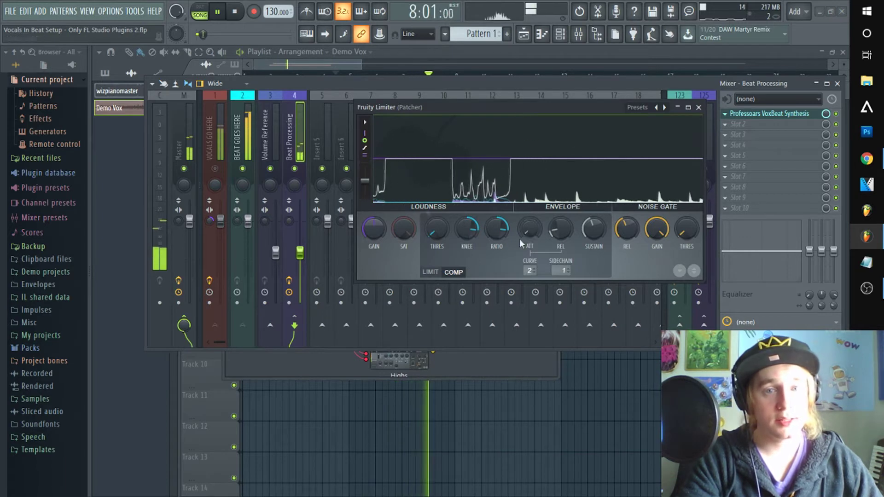
key("space")
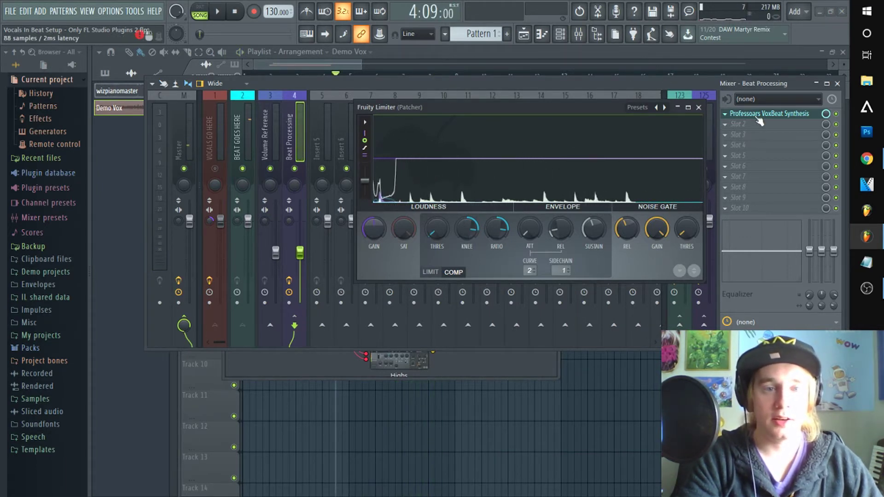
Select VOCALS GO HERE, turn down its send to Master and play the song to examine how the Fruity Limiter ducks the beat
left_click(212, 147)
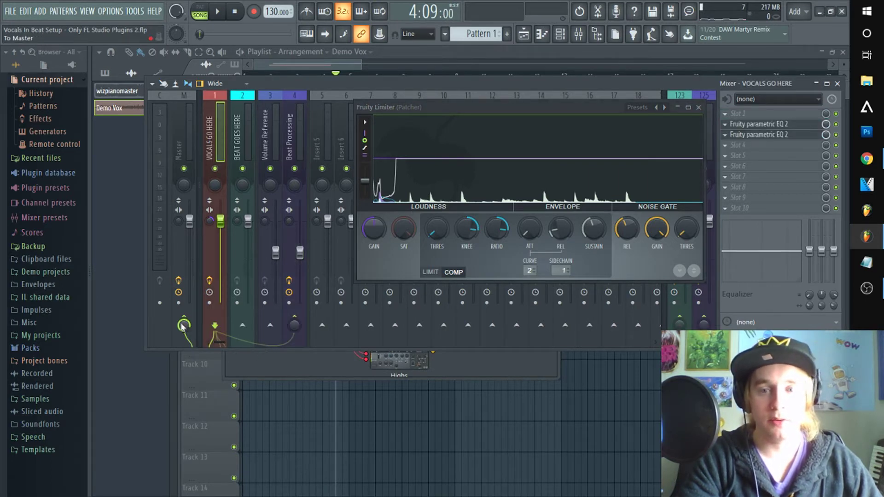
key("space")
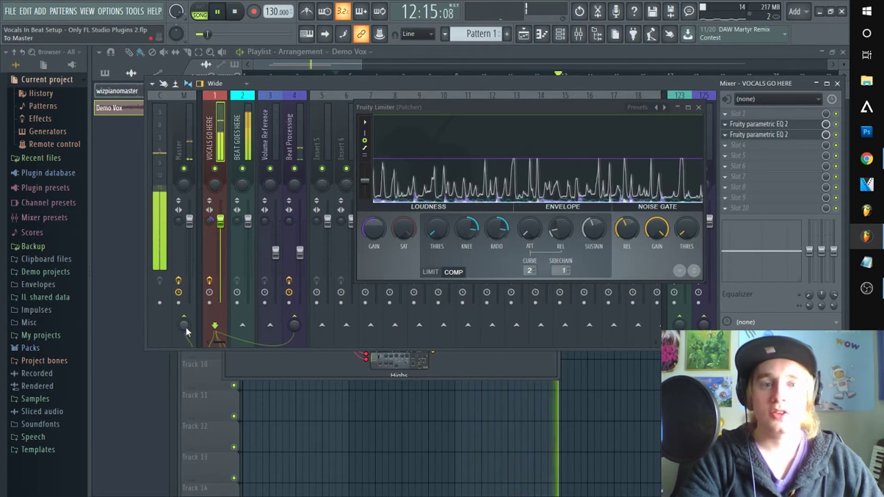
key("space")
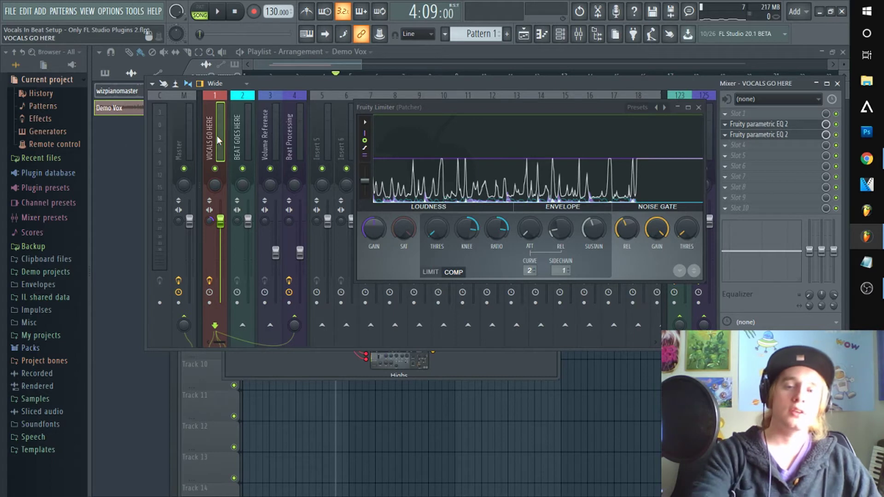
Open the VoxBeat Synthesis map on Beat Processing, move the Fruity Limiter window clear and shift the Fruity Stereo Enhancer module slightly down
left_click(284, 128)
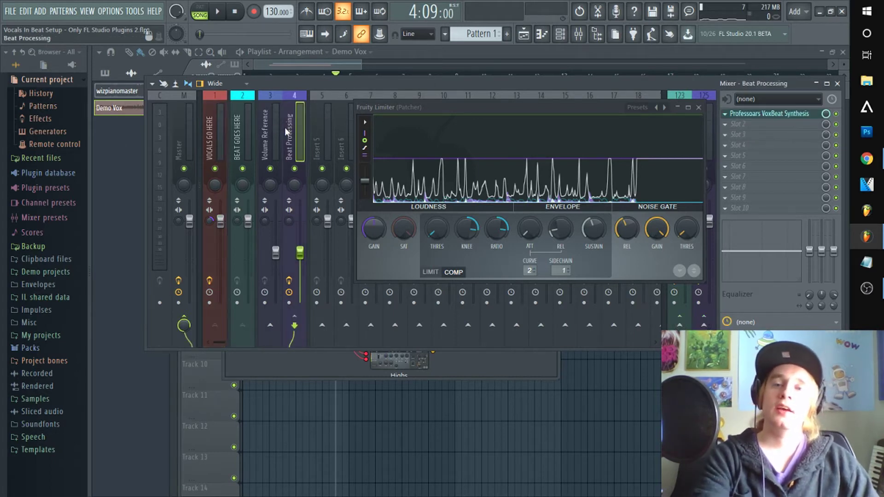
left_click(778, 115)
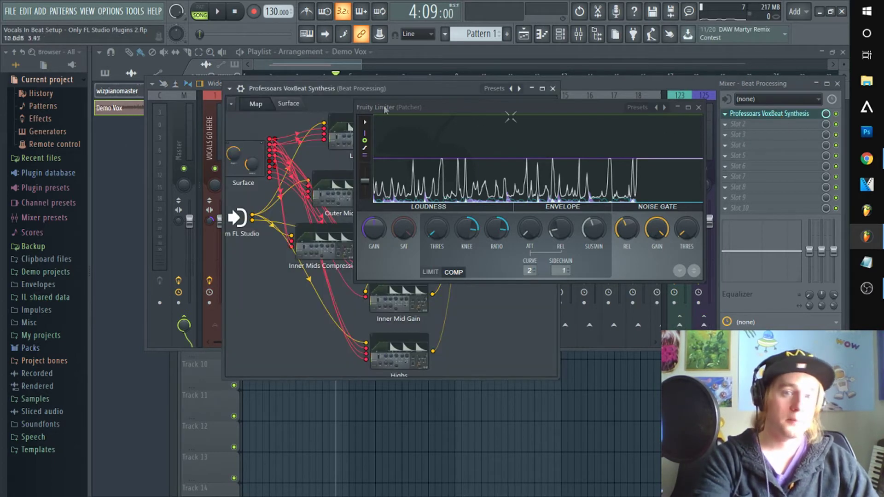
left_click_drag(489, 107, 518, 285)
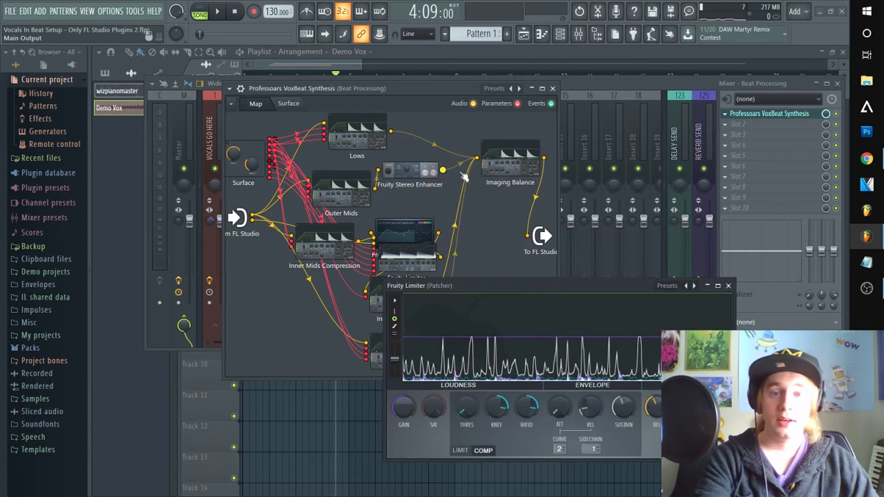
left_click_drag(421, 179, 418, 189)
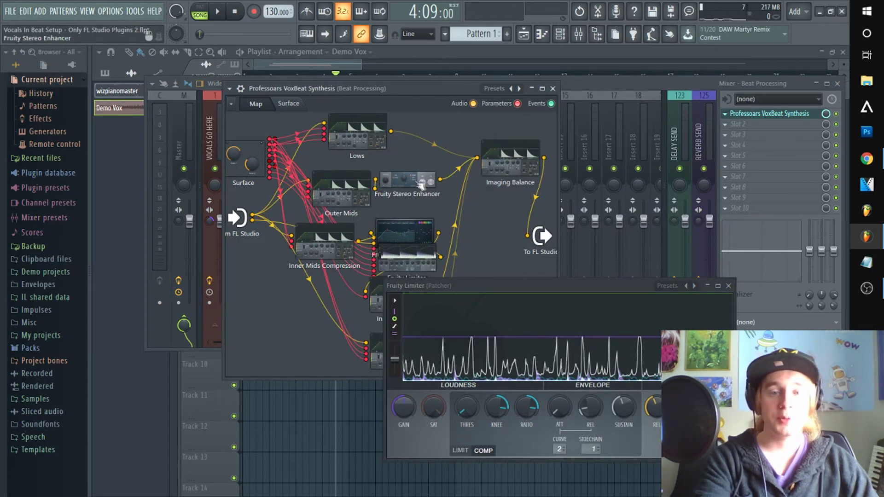
Bring the mixer to the front and play the song with the Fruity Limiter window placed over the empty inserts to examine the ducking
left_click_drag(632, 92, 648, 79)
key("space")
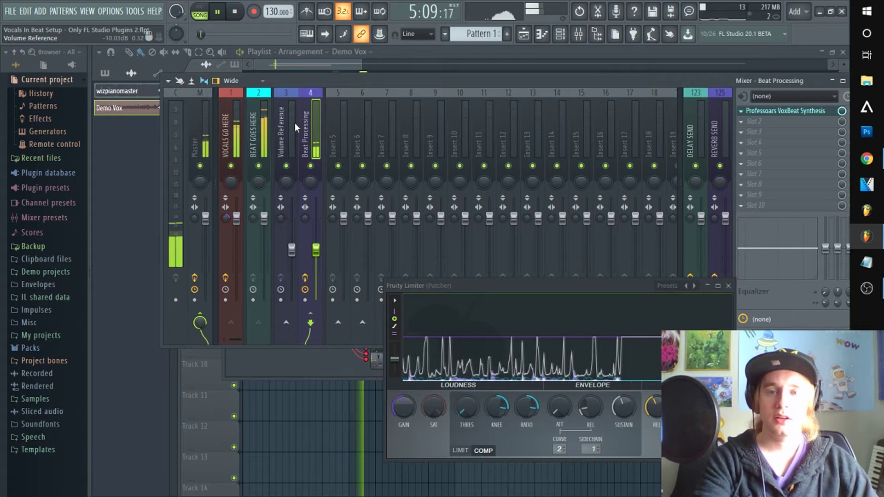
left_click_drag(543, 287, 493, 153)
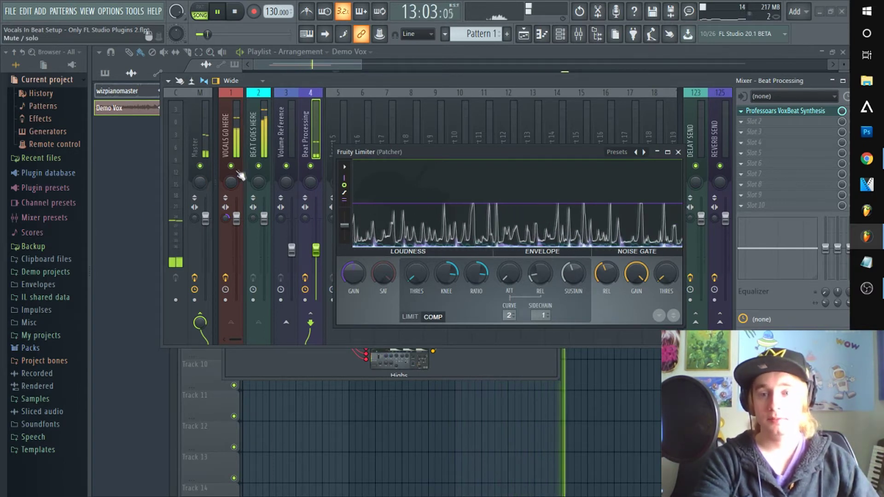
Restore VOCALS GO HERE's send to Master while the song plays, and stop playback
left_click(233, 324)
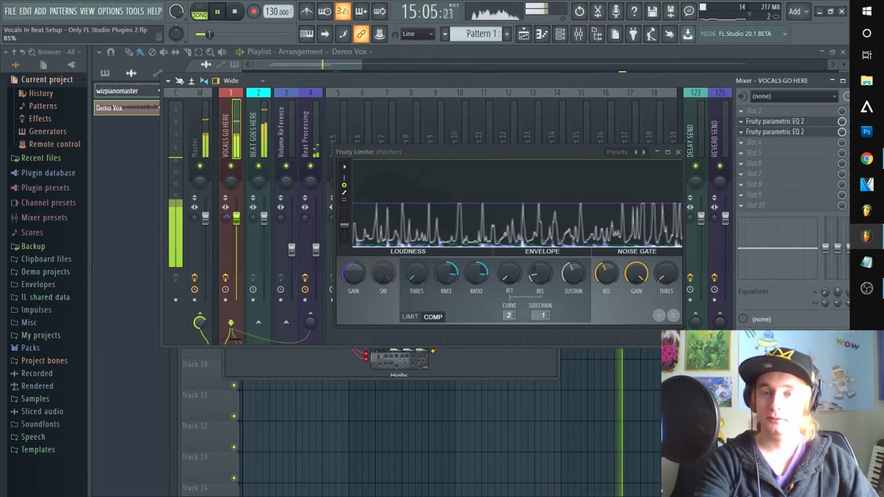
scroll(199, 322, "up", 2)
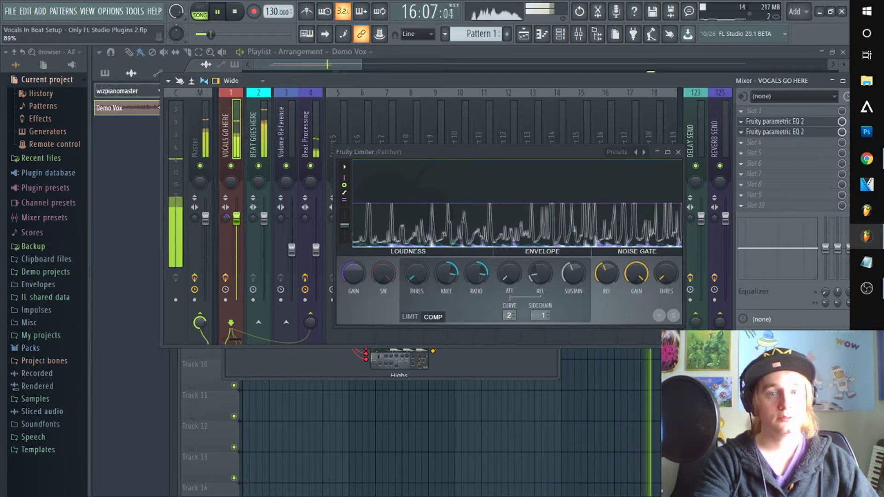
key("space")
right_click(199, 323)
left_click(213, 331)
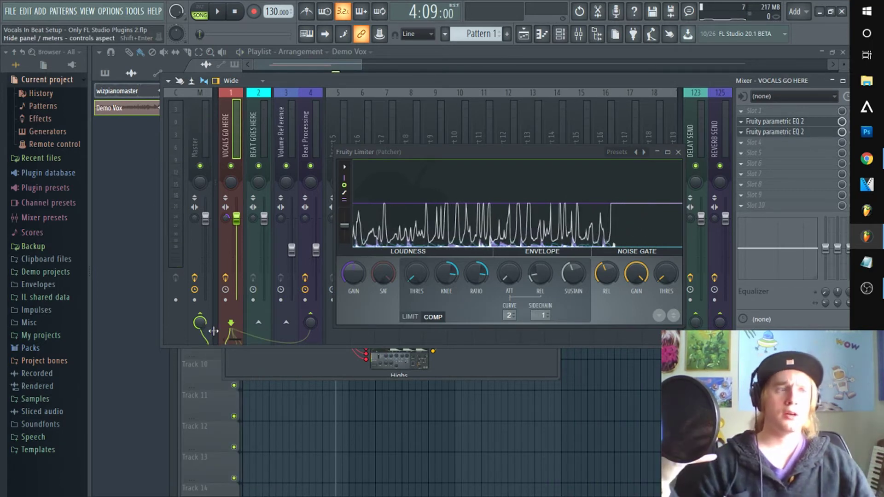
Move the Fruity Limiter window lower and examine the routing of the Beat Processing, BEAT GOES HERE, VOCALS GO HERE and DELAY SEND mixer tracks
left_click(311, 116)
left_click(252, 129)
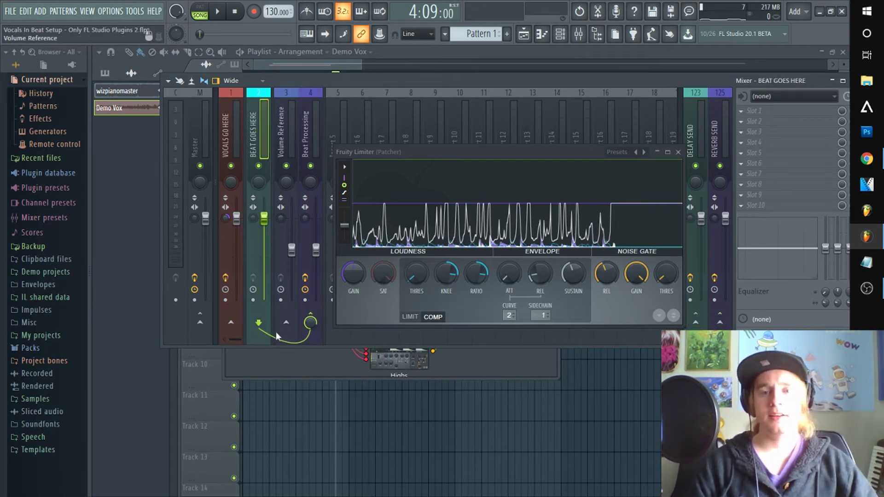
left_click(307, 138)
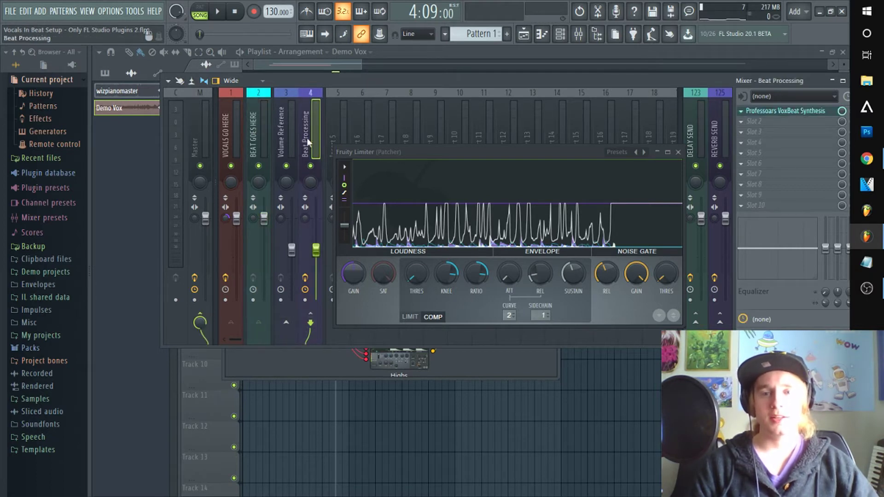
left_click(234, 116)
left_click_drag(441, 162, 293, 317)
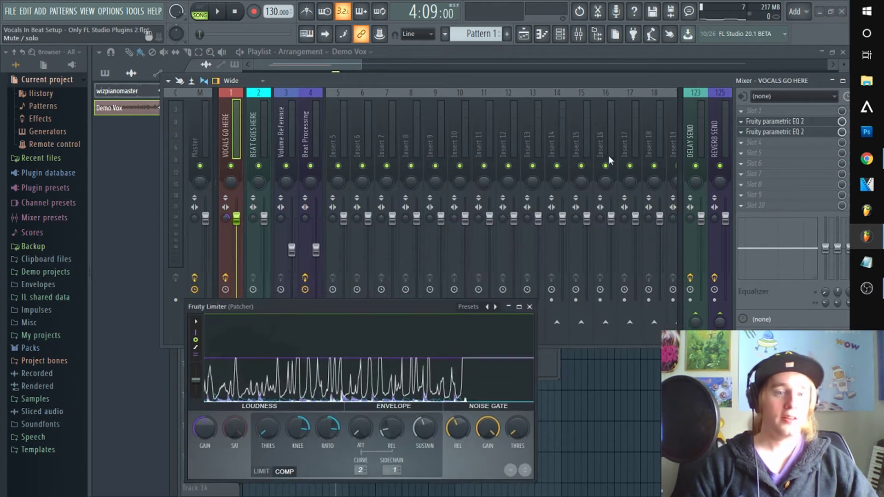
left_click(699, 118)
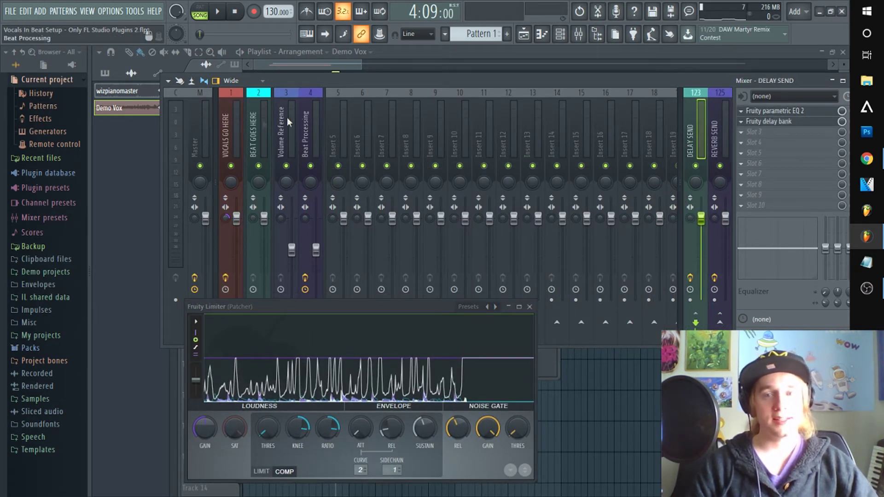
left_click(235, 123)
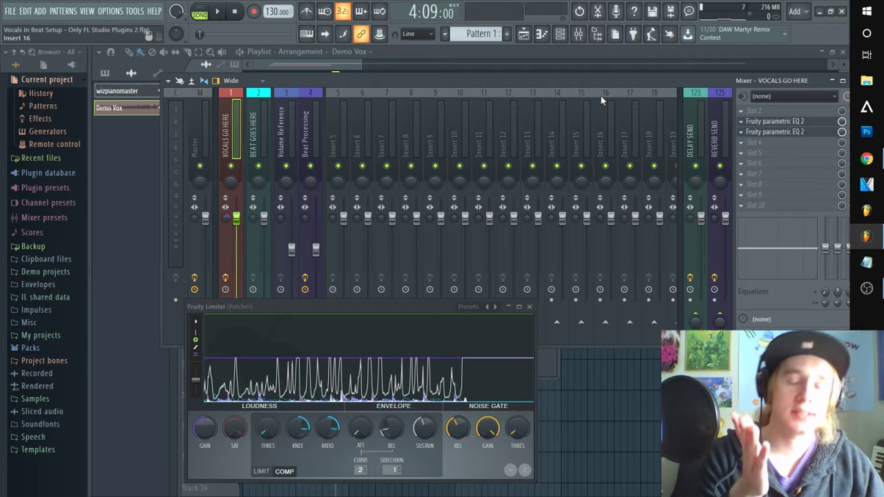
Open VoxBeat Synthesis on Beat Processing, show its Surface controls and move its window clear of the vocal and beat tracks
left_click(305, 125)
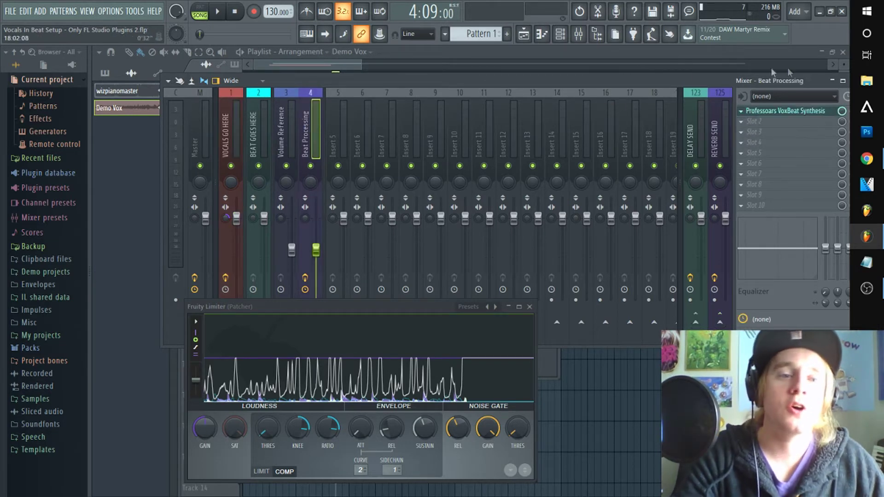
left_click(795, 114)
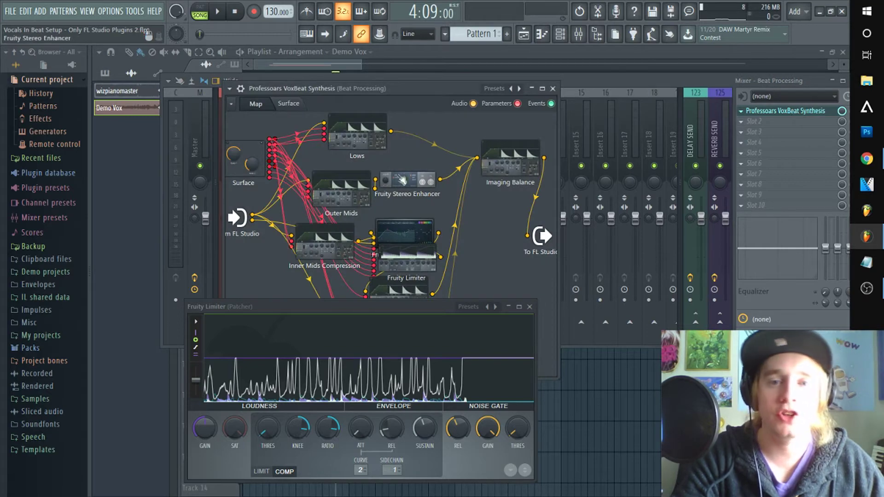
left_click(289, 104)
left_click_drag(401, 92, 574, 76)
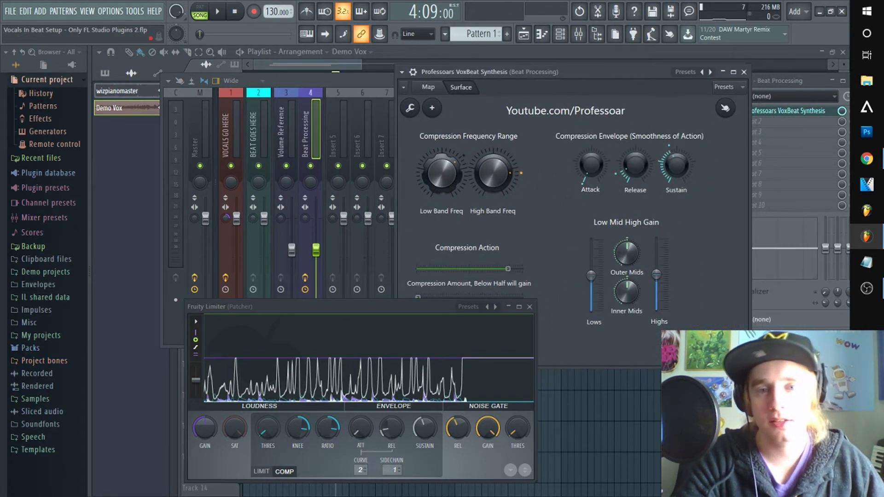
Play the song, raise the mixer window so its sends show, and bring VoxBeat Synthesis back up to watch the ducking before stopping playback
key("space")
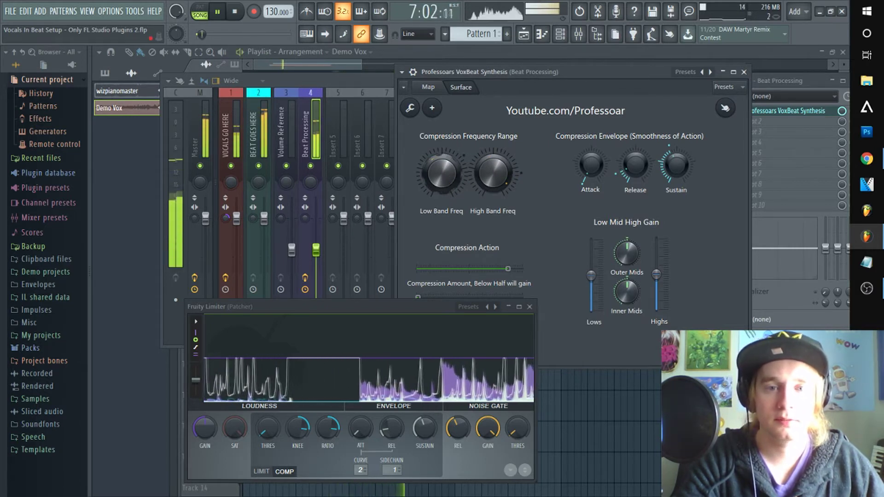
left_click(226, 220)
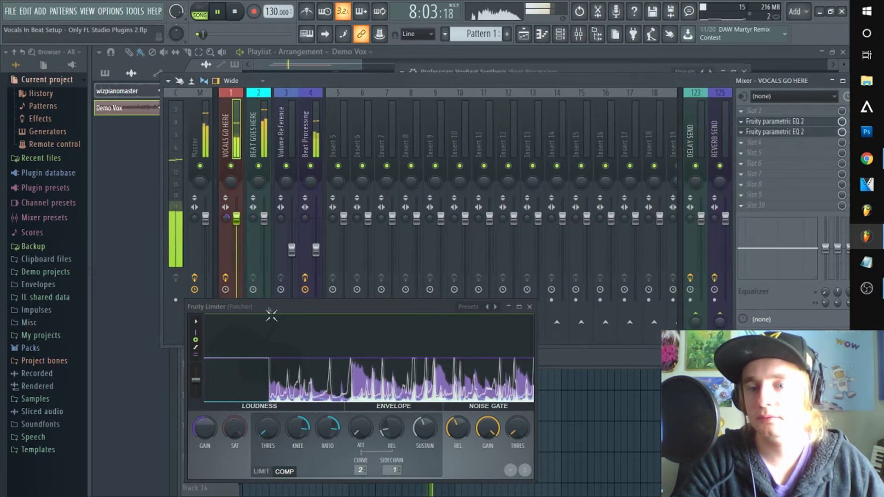
left_click_drag(443, 84, 480, 49)
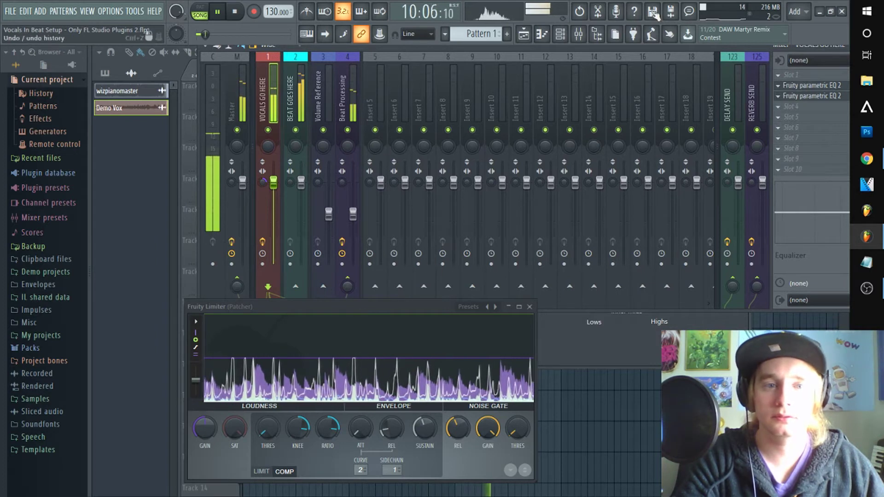
left_click(347, 88)
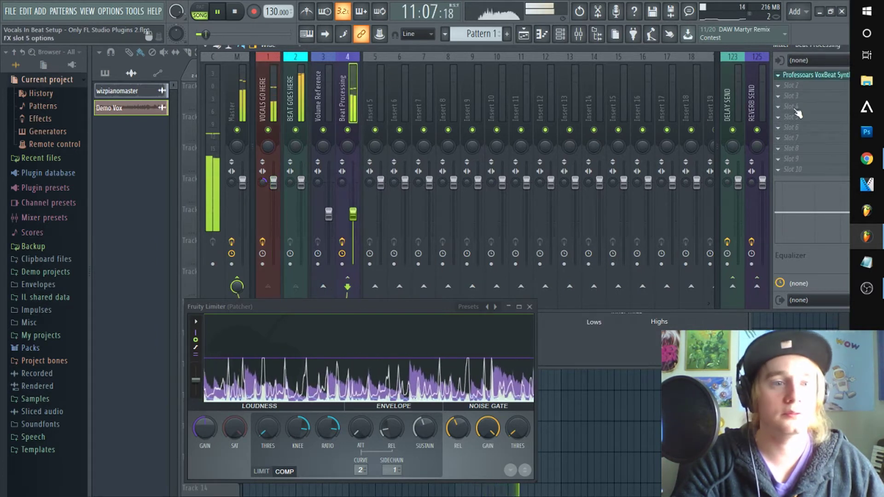
left_click(806, 76)
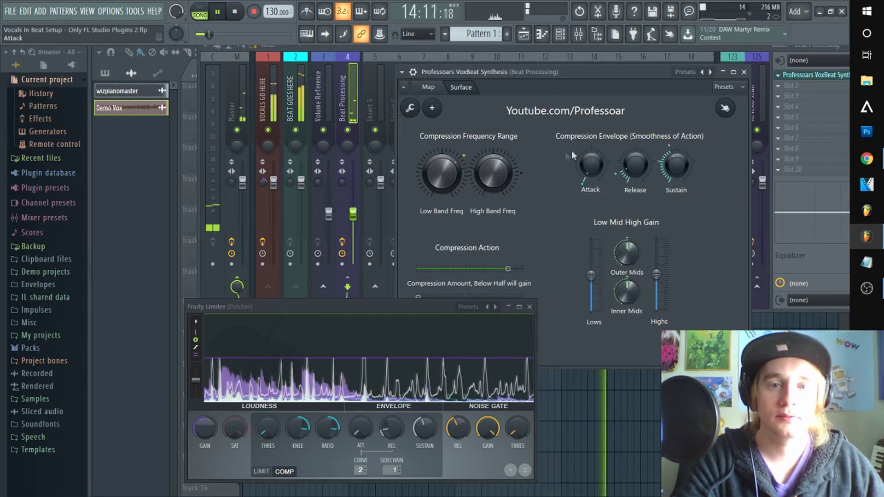
key("space")
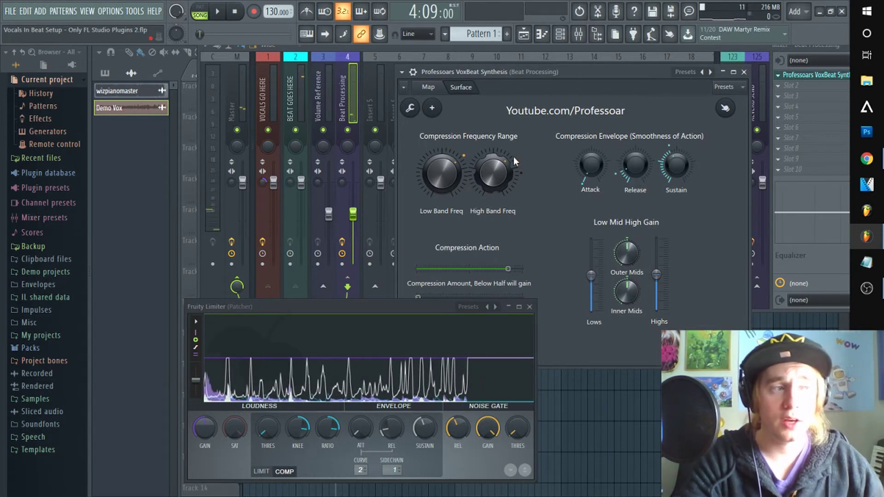
Open the Lows module from the VoxBeat Synthesis map, place it beside the Surface controls and examine its MID and LOW bands
left_click(421, 86)
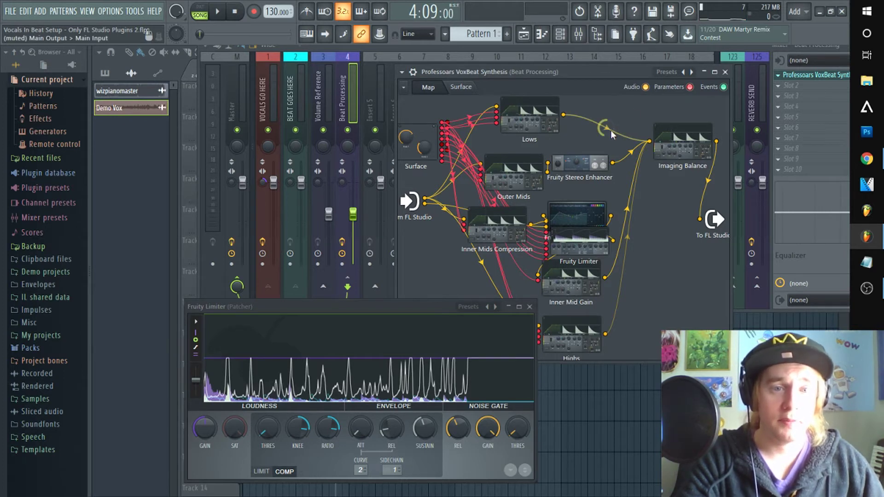
left_click(548, 128)
left_click(467, 91)
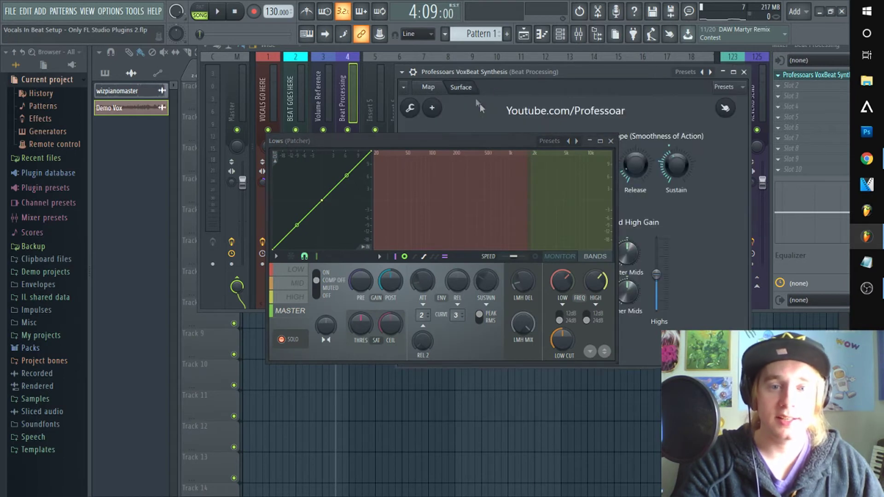
left_click_drag(586, 74, 628, 93)
left_click_drag(501, 143, 340, 223)
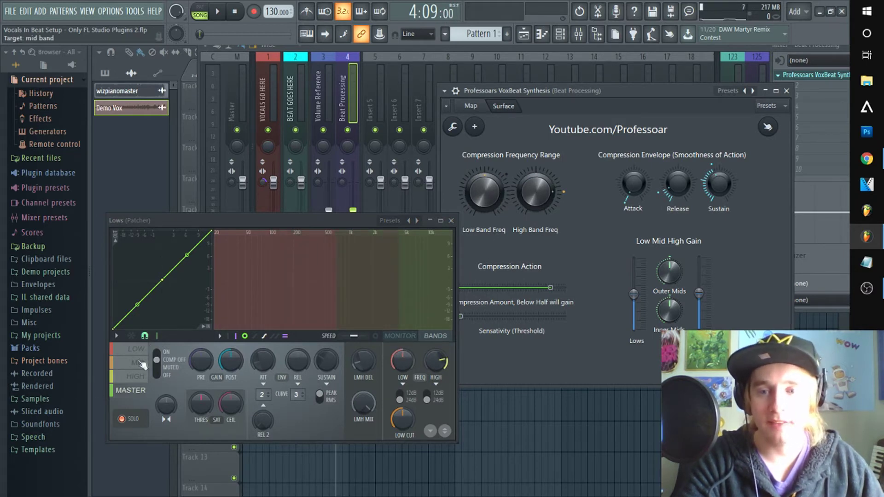
left_click(142, 364)
left_click(138, 349)
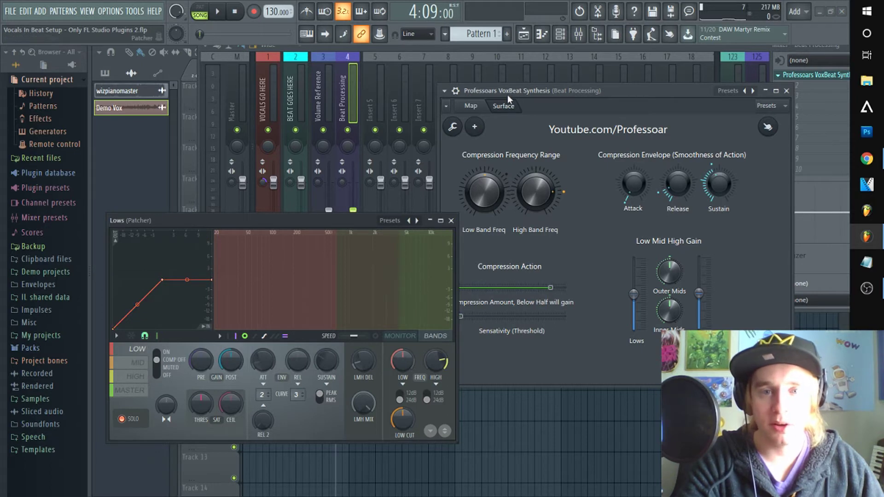
Open the Outer Mids module from the map, examine its MID and HIGH bands and move its window clear of the map
left_click(481, 109)
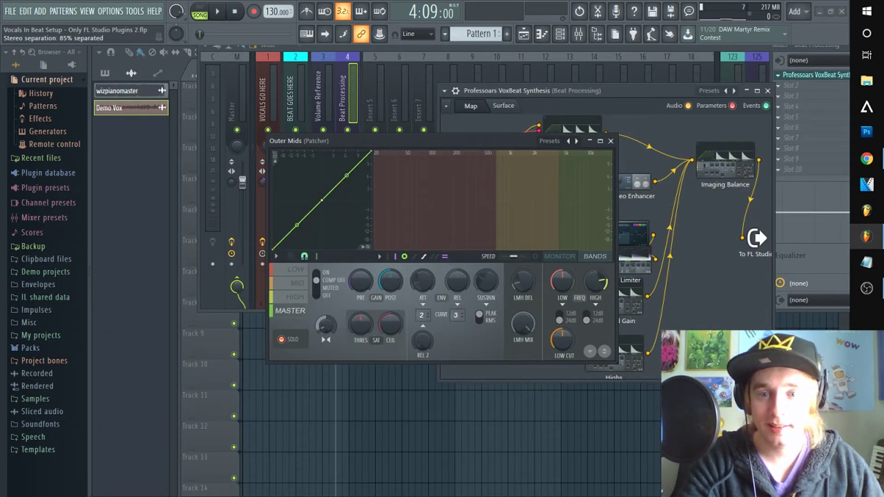
left_click(297, 283)
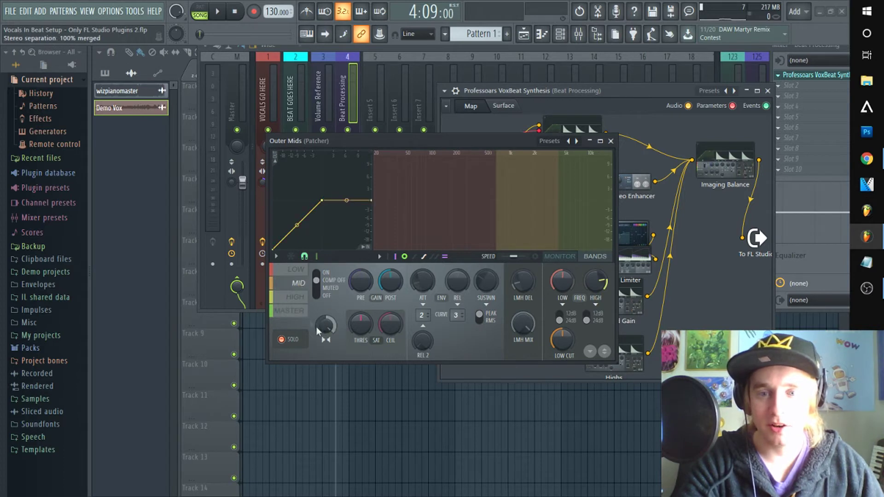
left_click(296, 297)
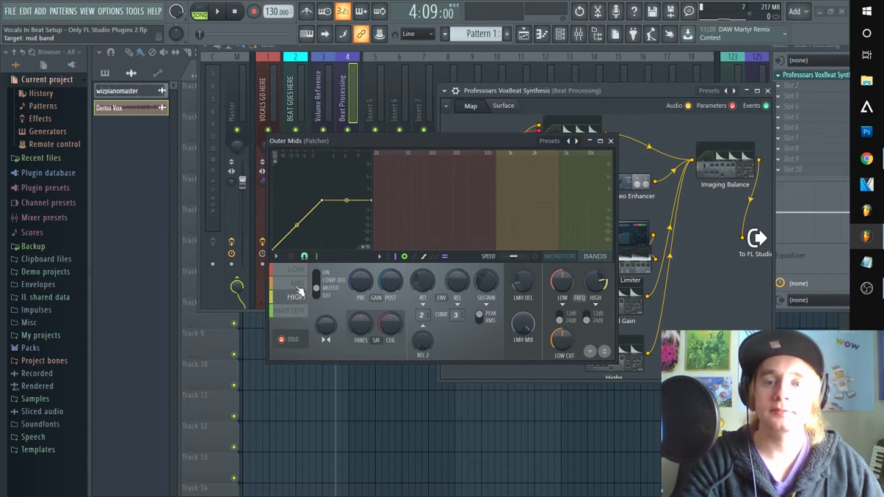
left_click(297, 286)
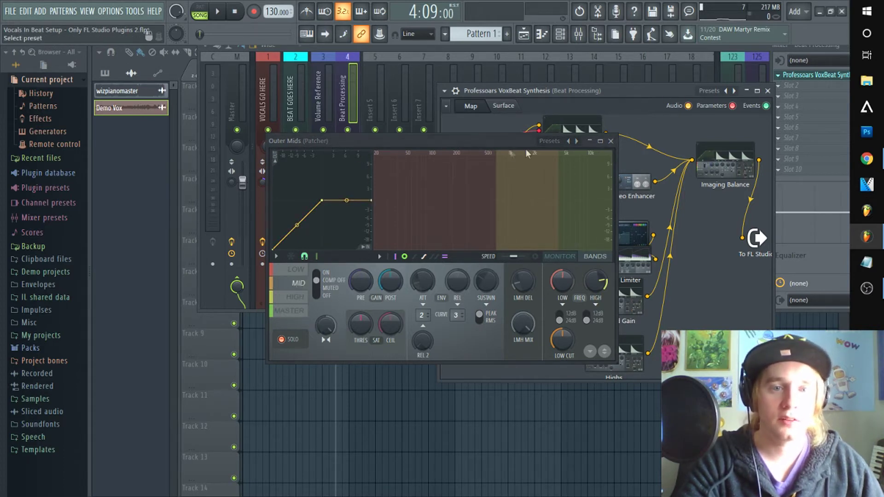
left_click_drag(501, 143, 354, 236)
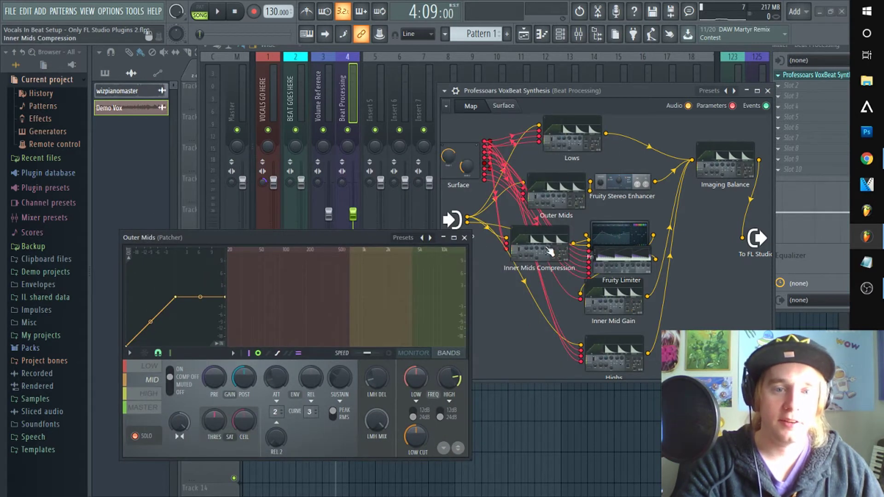
Open the Inner Mids Compression module from the map and examine its MID and HIGH bands
left_click(544, 246)
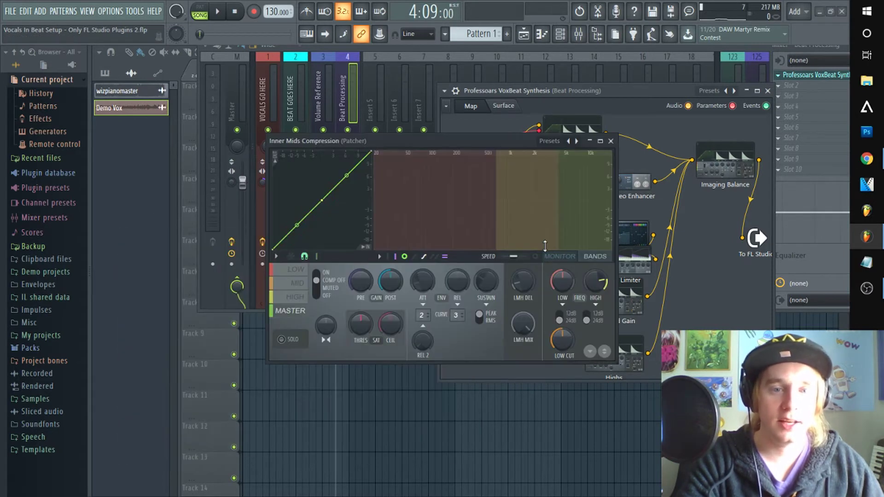
left_click(299, 283)
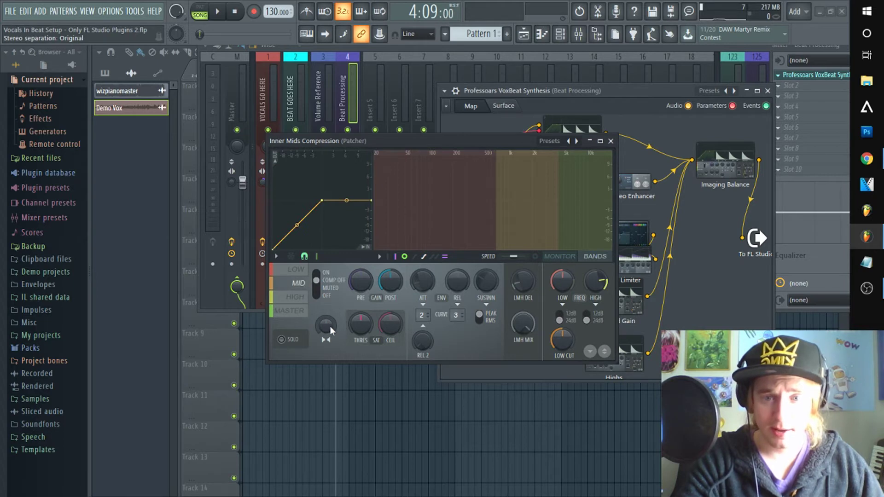
left_click(297, 299)
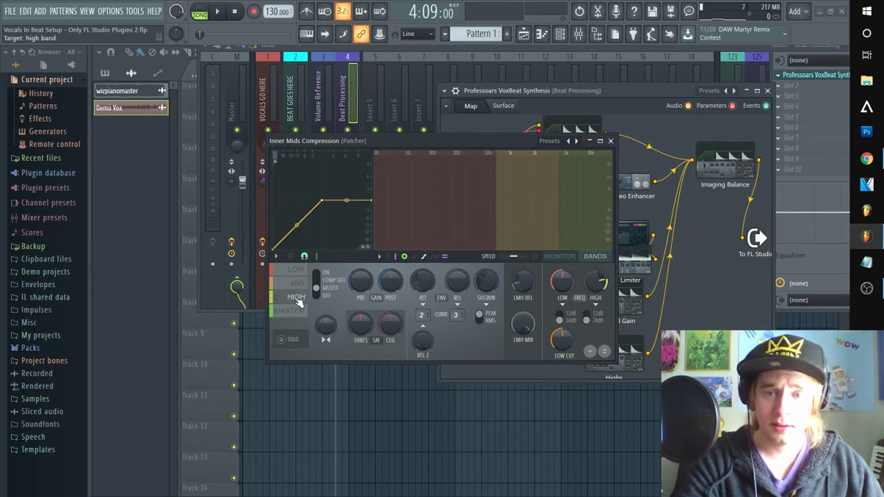
left_click(296, 287)
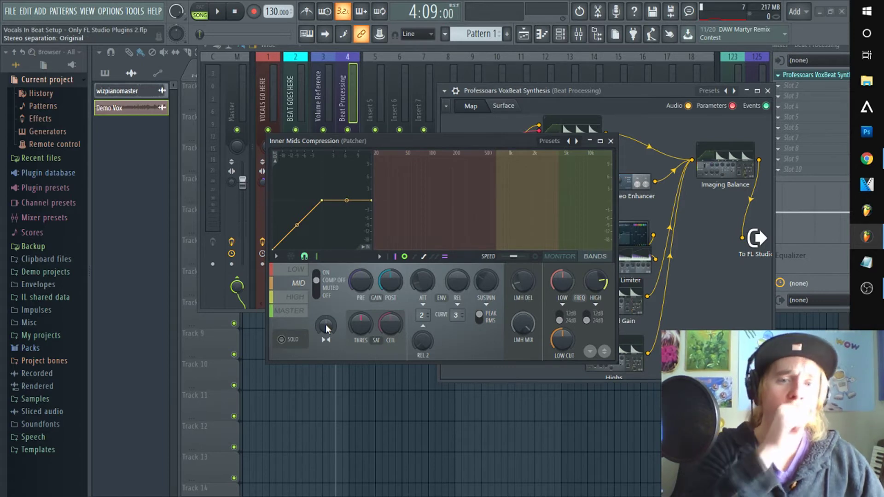
Try the MID band's stereo separation at 100% merged and reset it to the original stereo image
left_click_drag(326, 325, 326, 341)
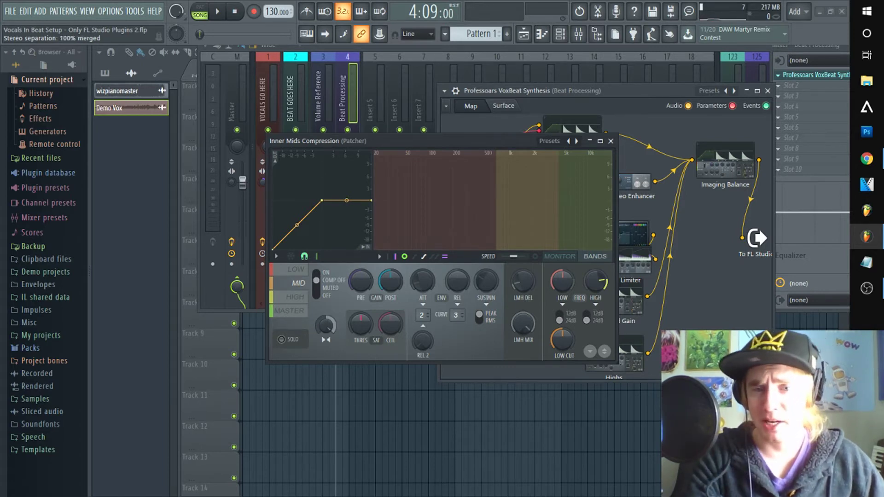
right_click(326, 325)
left_click(341, 328)
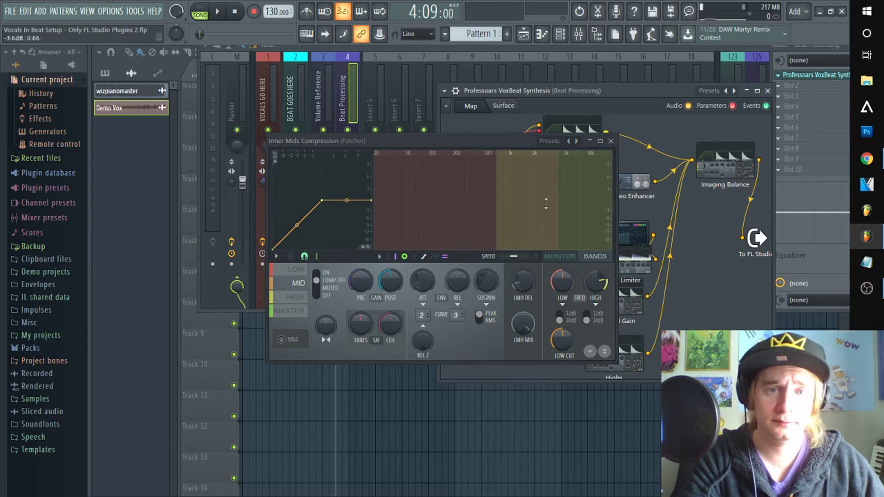
Clear the map, open the Highs module beside the Surface controls, and play the song to watch its bands move
left_click_drag(491, 146, 346, 296)
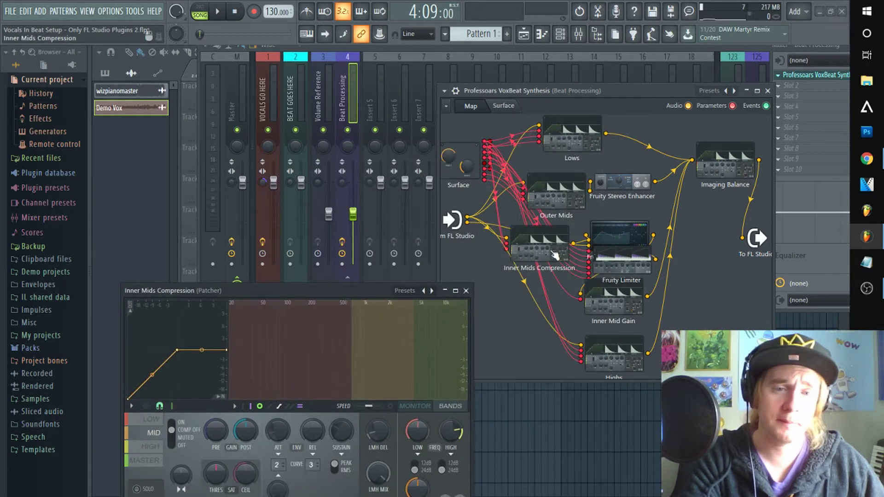
left_click(624, 357)
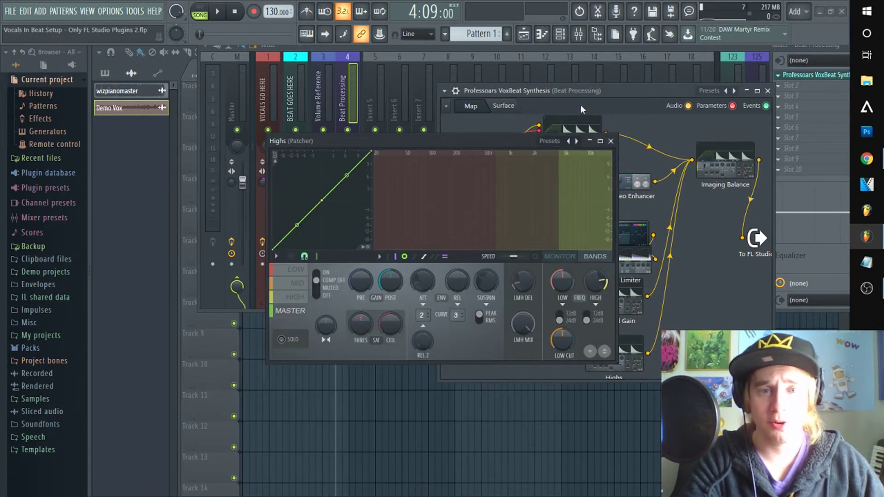
left_click(504, 106)
left_click_drag(517, 143, 429, 197)
key("space")
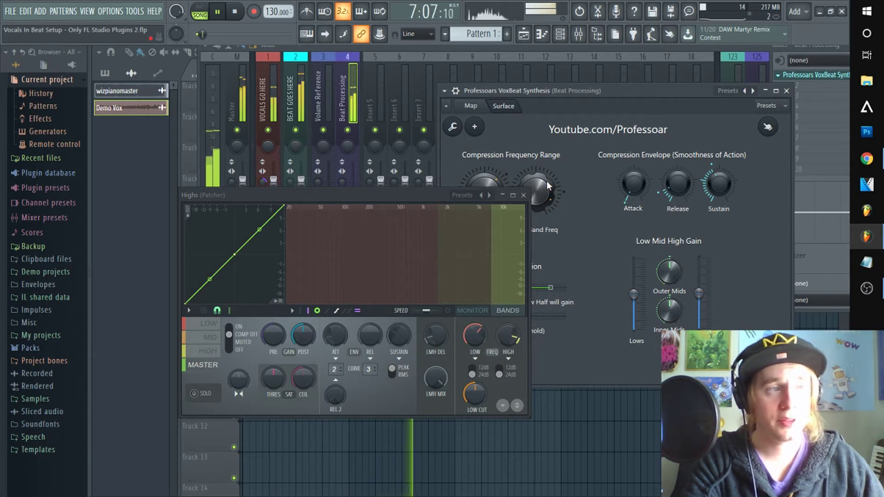
key("space")
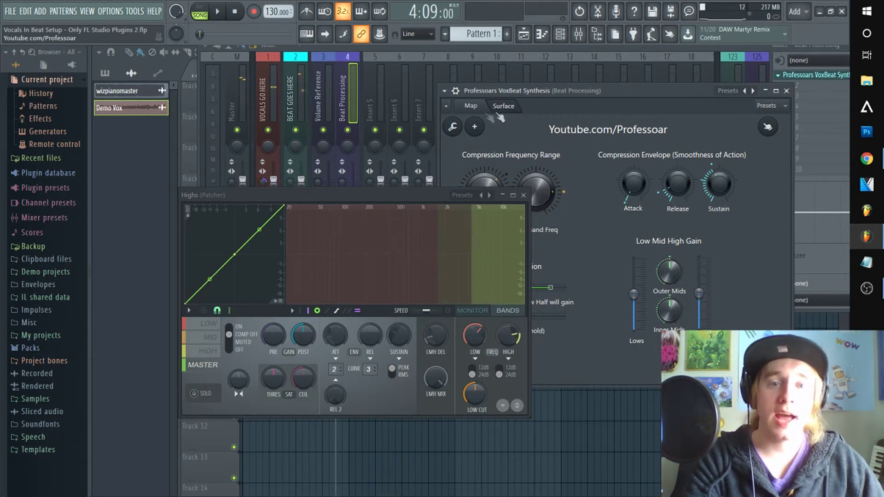
Open the Imaging Balance module from the map and examine its LOW, MID, HIGH and MASTER settings
left_click(470, 106)
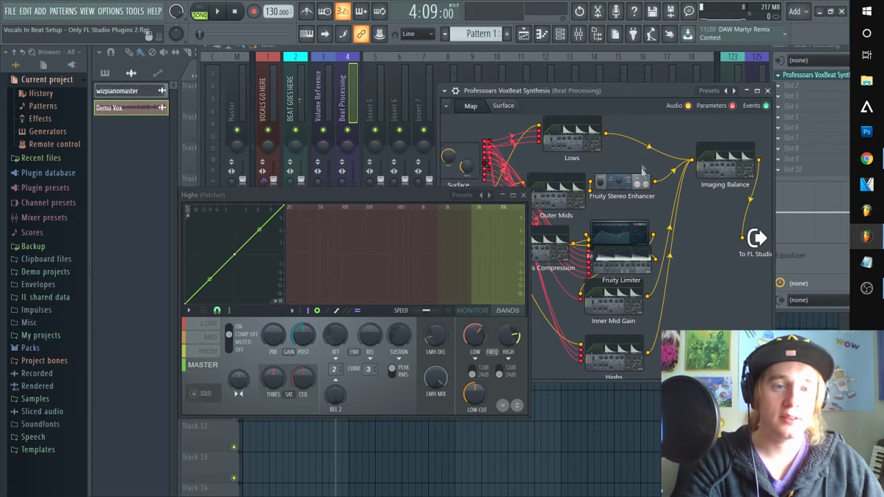
left_click(726, 166)
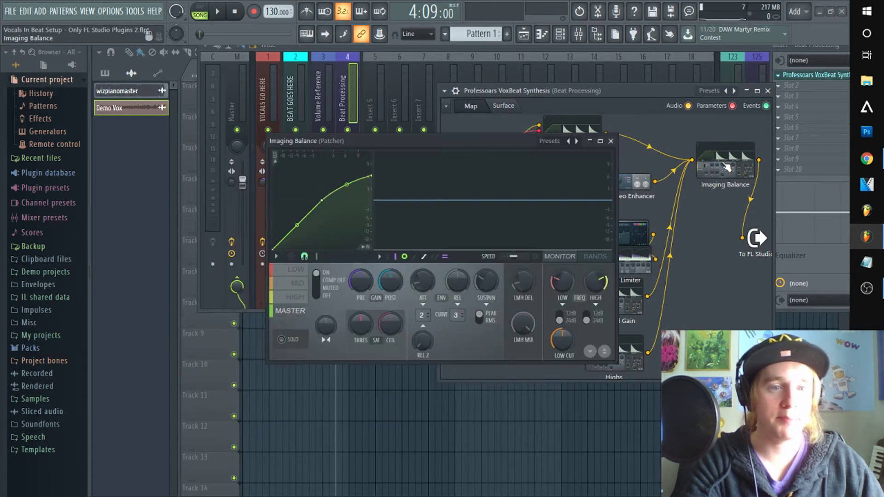
left_click(282, 272)
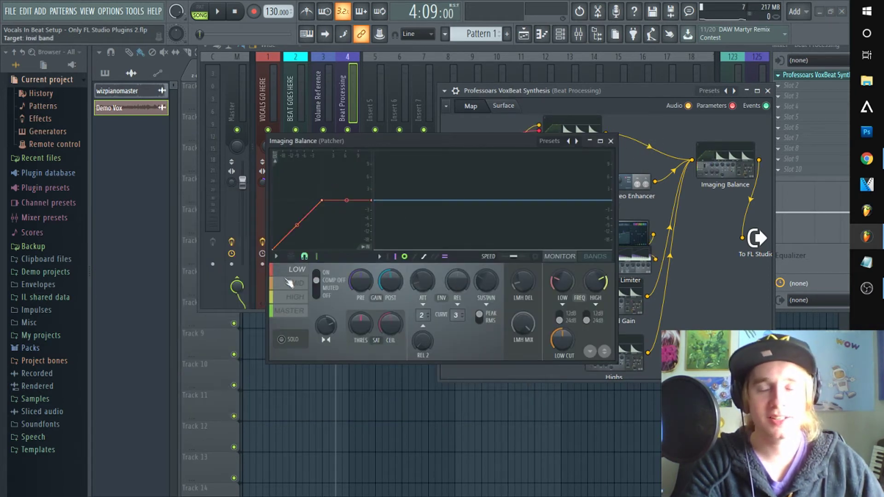
left_click(289, 283)
left_click(291, 296)
left_click(293, 309)
left_click(298, 270)
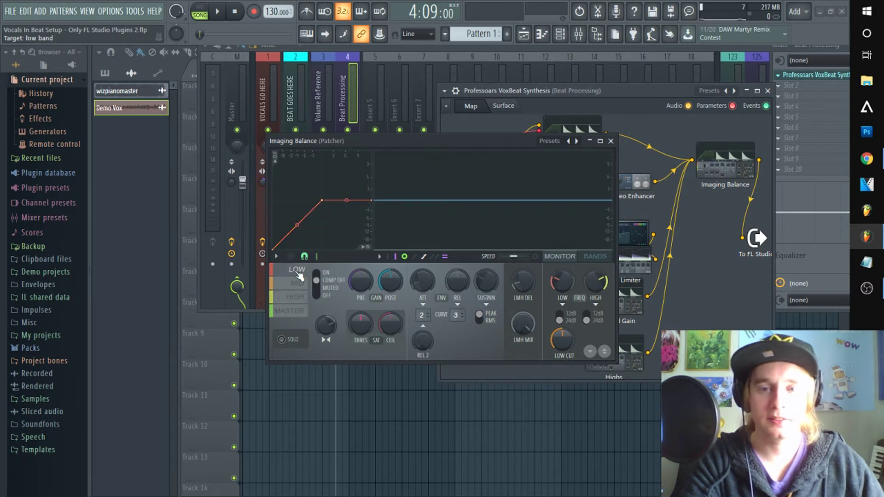
left_click(298, 283)
left_click(299, 297)
left_click(302, 311)
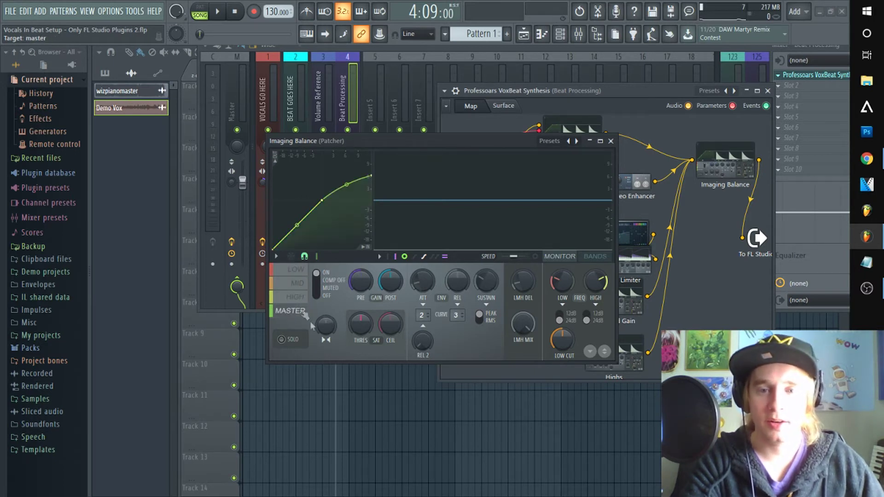
left_click(308, 297)
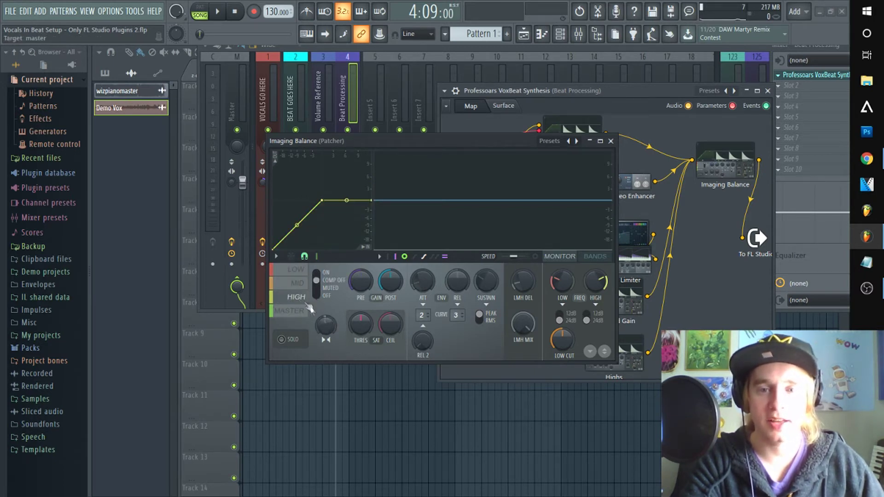
left_click(298, 286)
left_click(298, 270)
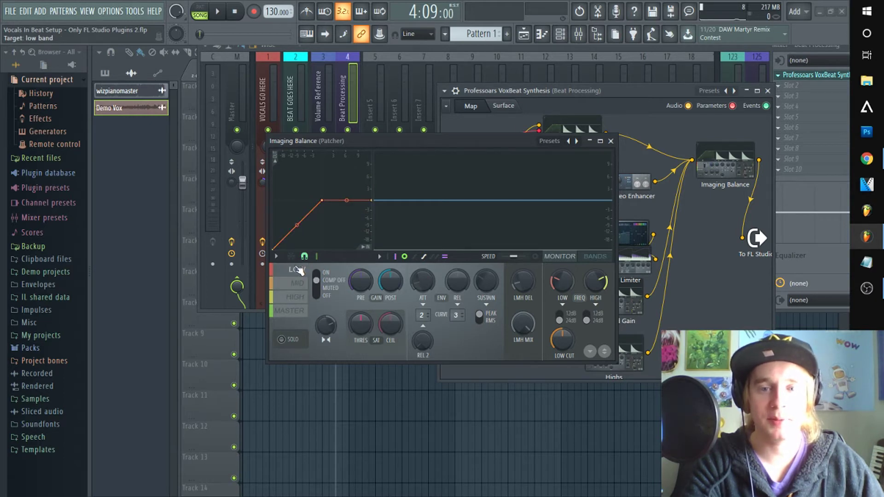
left_click(302, 311)
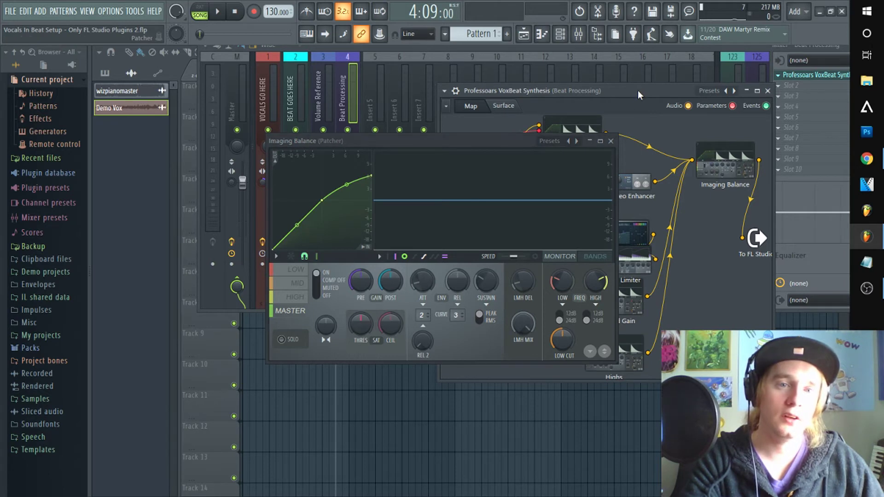
Bring the Surface controls up beside the Lows module and play the song
left_click(556, 143)
left_click(501, 106)
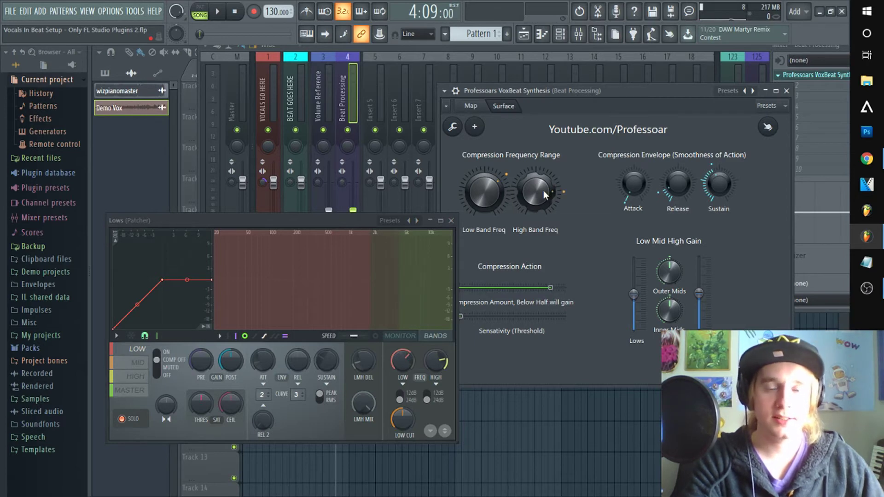
key("space")
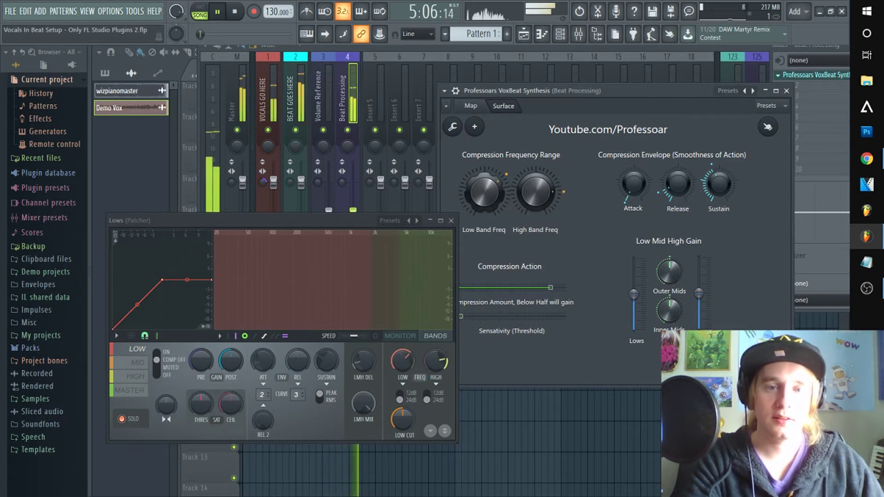
Try a wider compression range with the Low Band Freq and High Band Freq knobs, then reset both and stop playback
left_click_drag(536, 192, 545, 192)
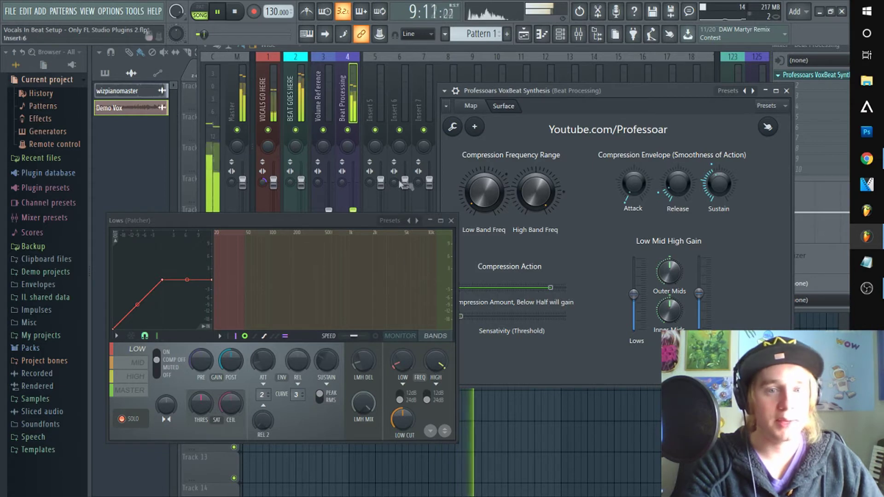
right_click(487, 194)
left_click(515, 199)
right_click(536, 195)
left_click(565, 202)
key("space")
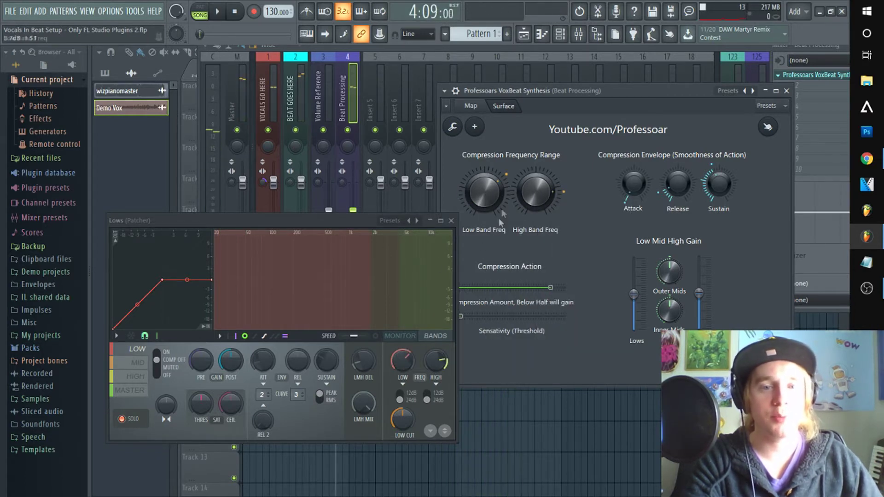
Select the VOCALS GO HERE track and move the mixer and Lows windows so the playlist and track sends are in view
right_click(536, 192)
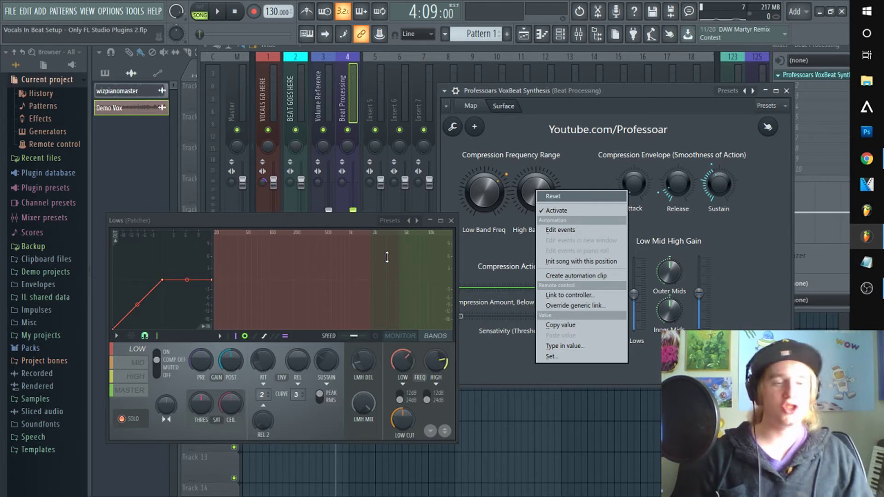
left_click(652, 92)
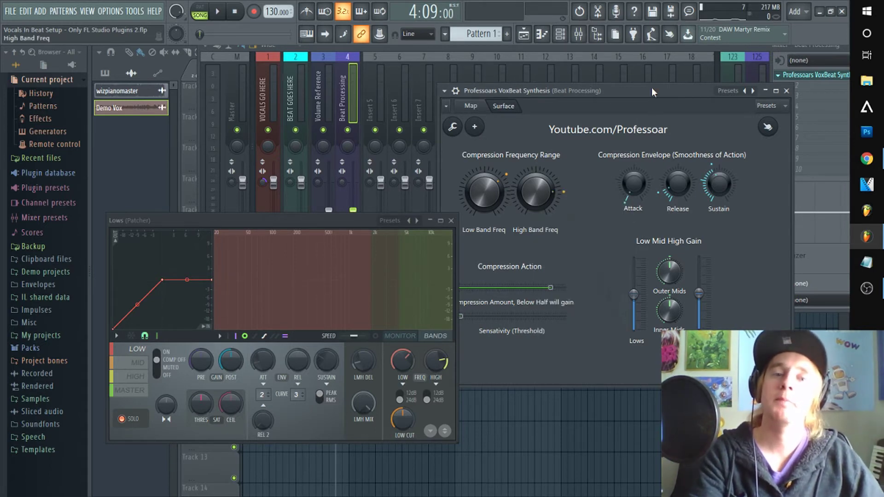
left_click(267, 144)
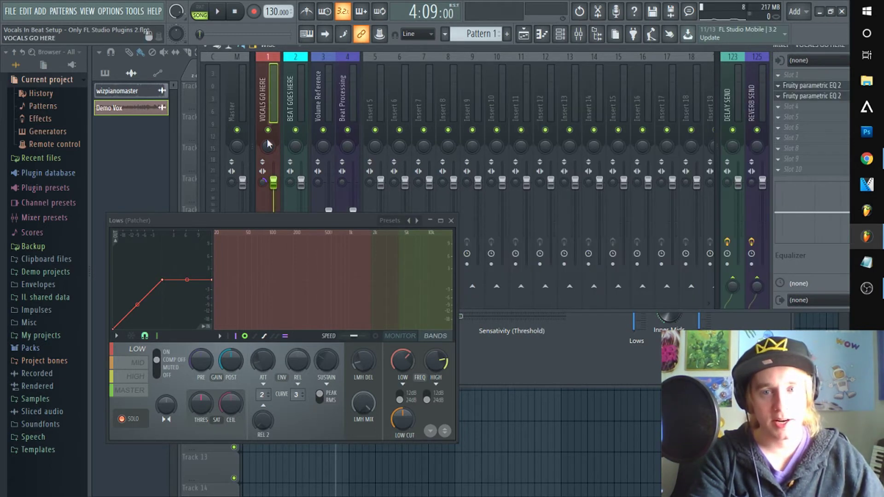
left_click_drag(451, 54, 423, 93)
left_click_drag(284, 95, 270, 96)
left_click_drag(533, 53, 693, 66)
left_click_drag(347, 217, 242, 262)
right_click(396, 299)
left_click(405, 304)
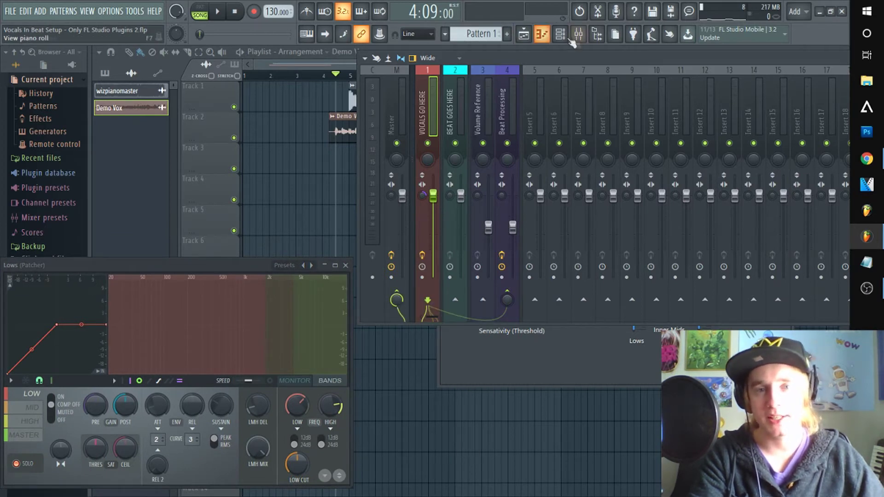
Hide the mixer to reveal the Surface controls and play the song to watch the Low and High Band Freq knobs move
left_click(543, 37)
key("space")
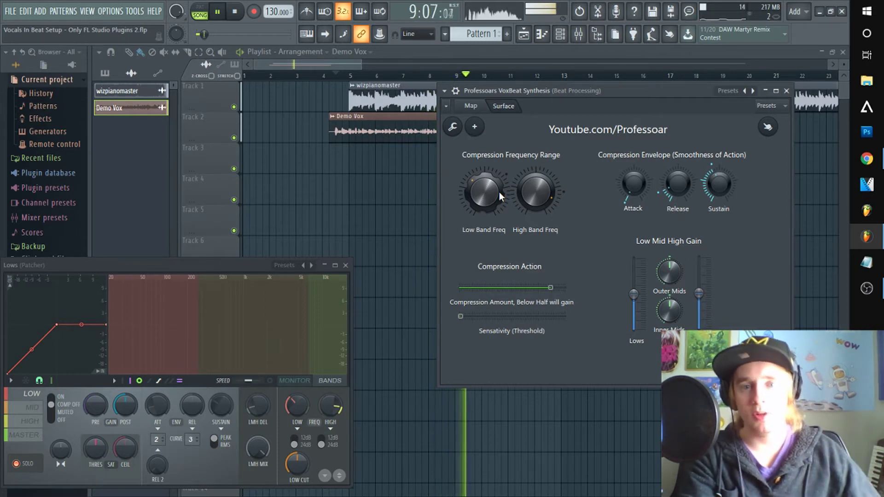
key("space")
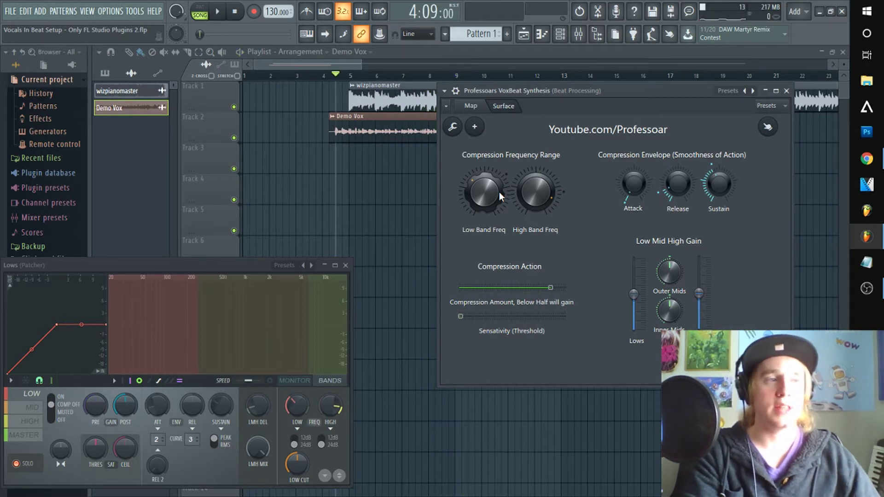
key("space")
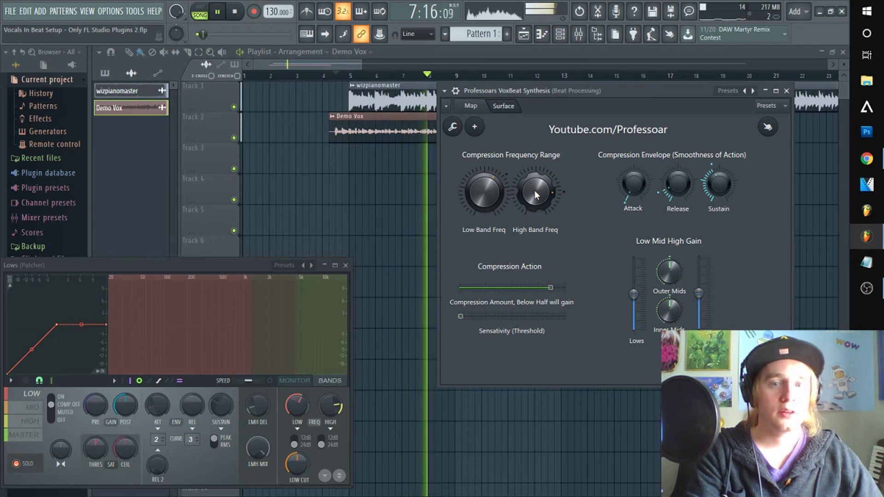
Show the mixer during playback, toggle the Beat Processing track's effects to compare the sound, and stop the song
left_click(578, 33)
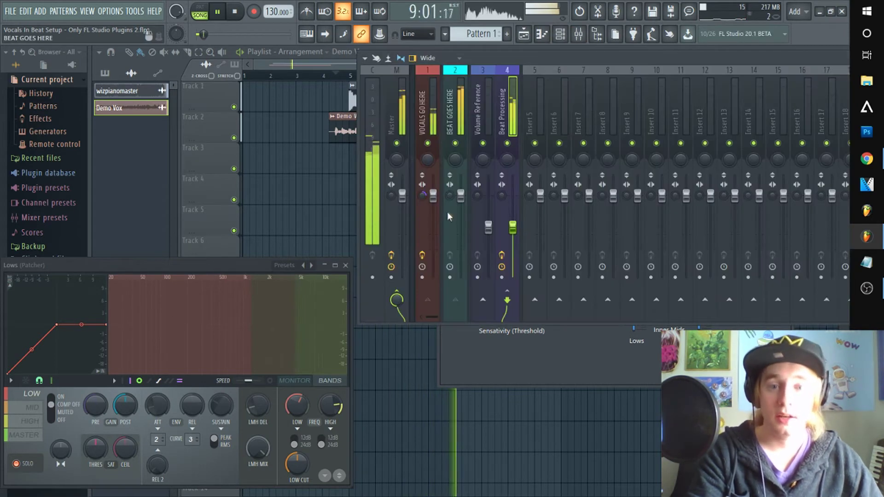
left_click(501, 255)
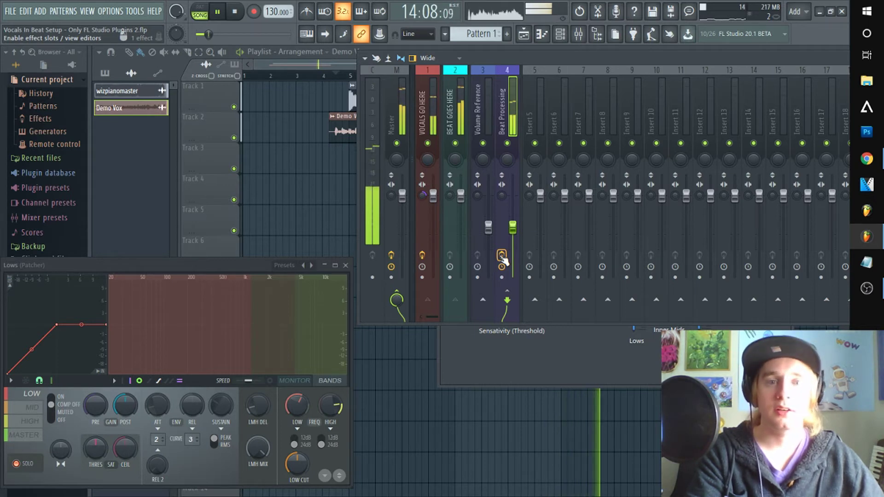
key("space")
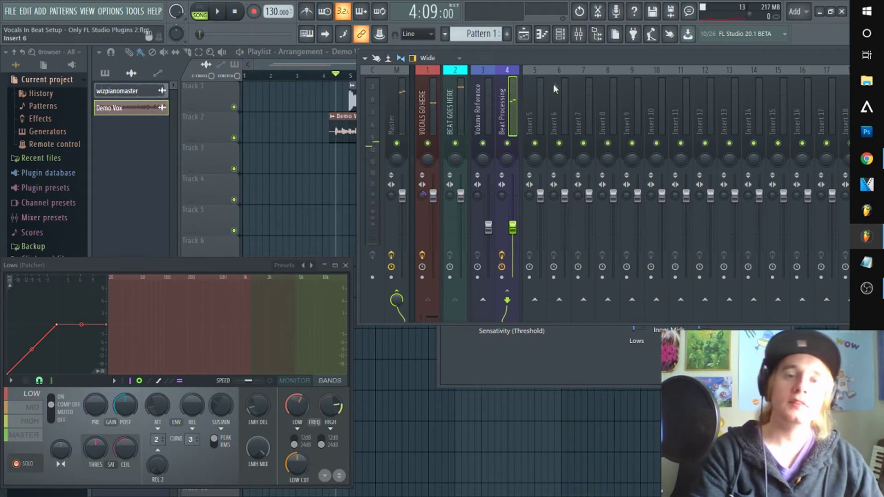
Move the mixer until its effect slots are in view and reopen VoxBeat Synthesis from the Beat Processing track
left_click(428, 110)
left_click_drag(604, 59, 407, 106)
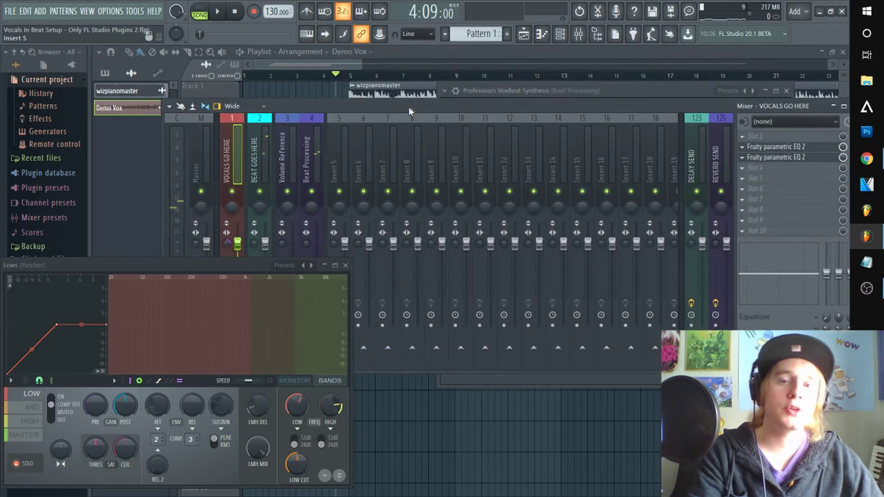
left_click(307, 154)
left_click(760, 138)
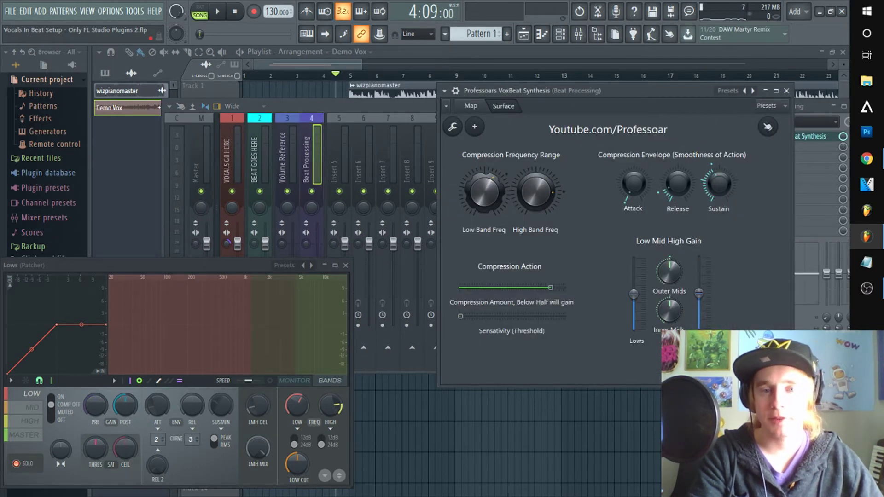
Reset the Low Band Freq and High Band Freq knobs to their default values
right_click(499, 193)
key("Escape")
right_click(536, 196)
key("Escape")
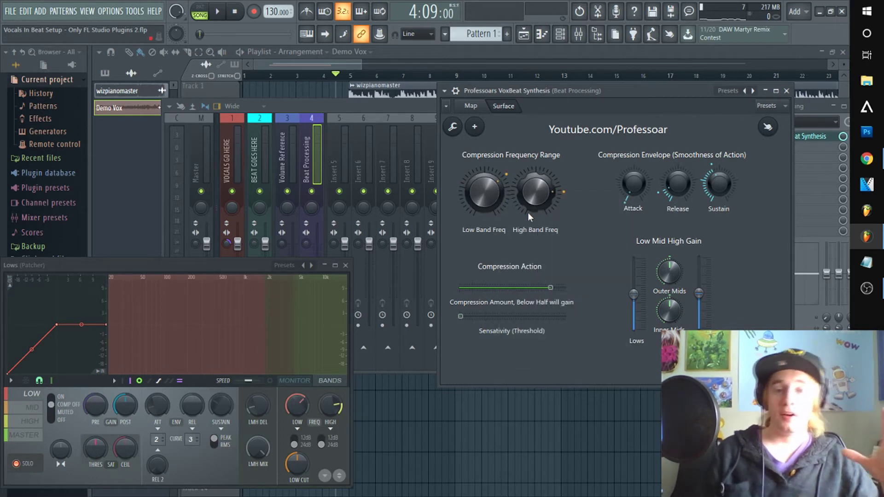
Vary the Compression Amount, including settings below half, play the song to hear the effect, and stop playback
left_click_drag(530, 288, 546, 293)
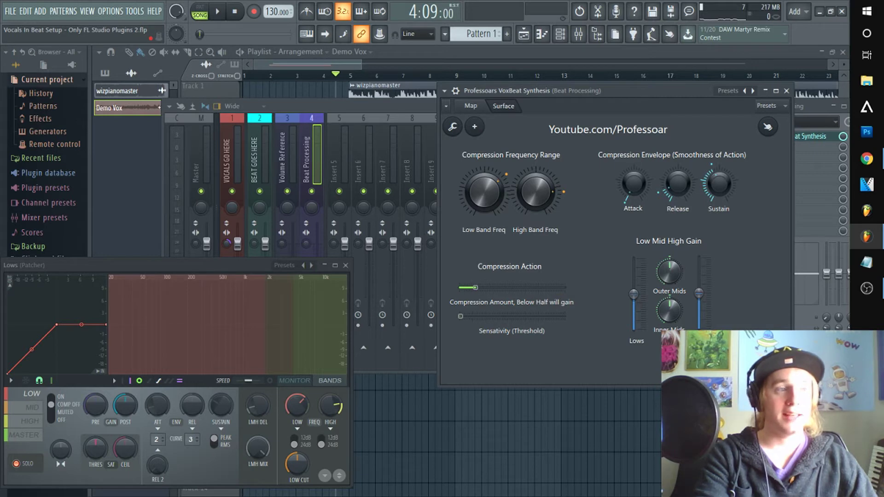
key("space")
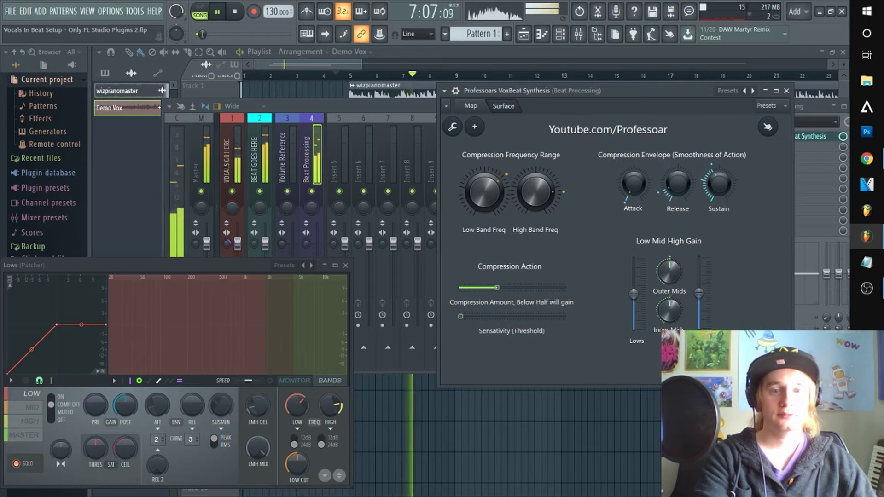
key("space")
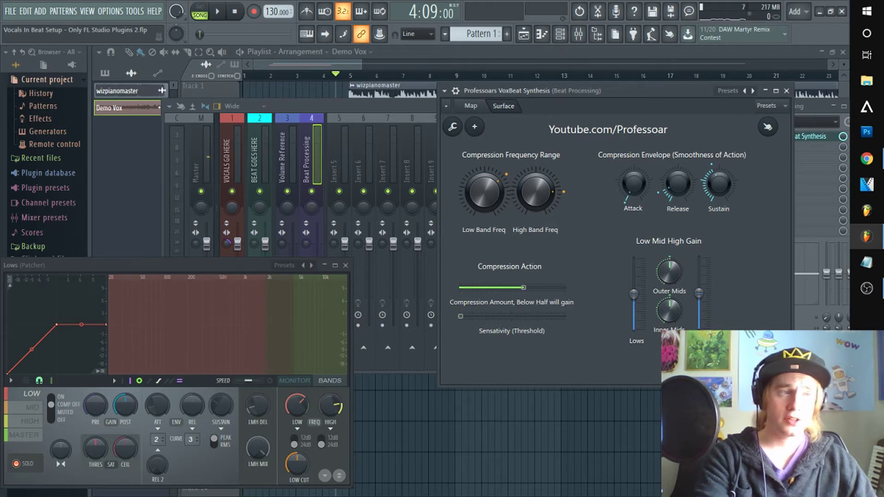
Move the mixer and Lows windows aside, hide the mixer, and return VoxBeat Synthesis to its Surface controls
left_click(470, 105)
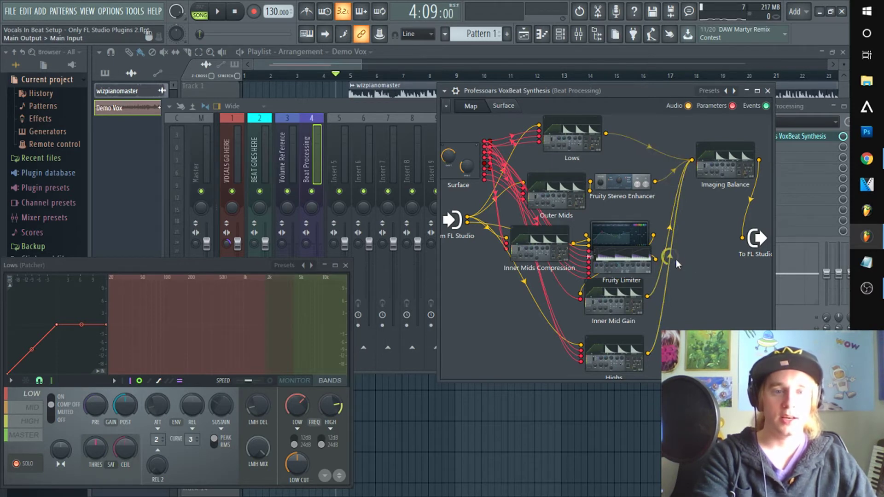
left_click(224, 137)
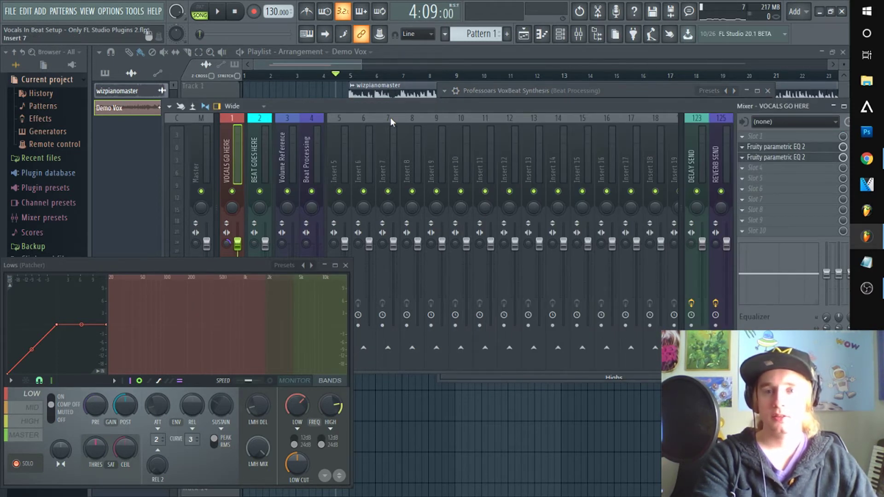
left_click_drag(391, 109, 488, 201)
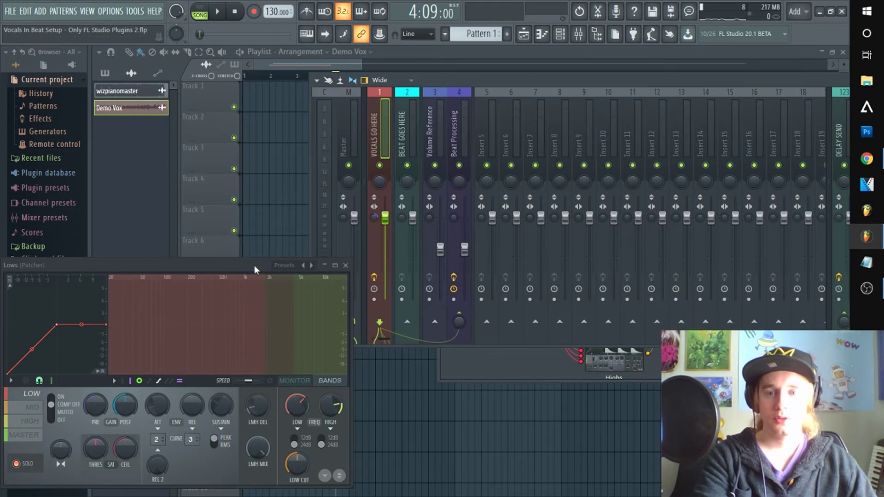
left_click_drag(256, 271, 193, 285)
left_click(579, 34)
left_click(507, 106)
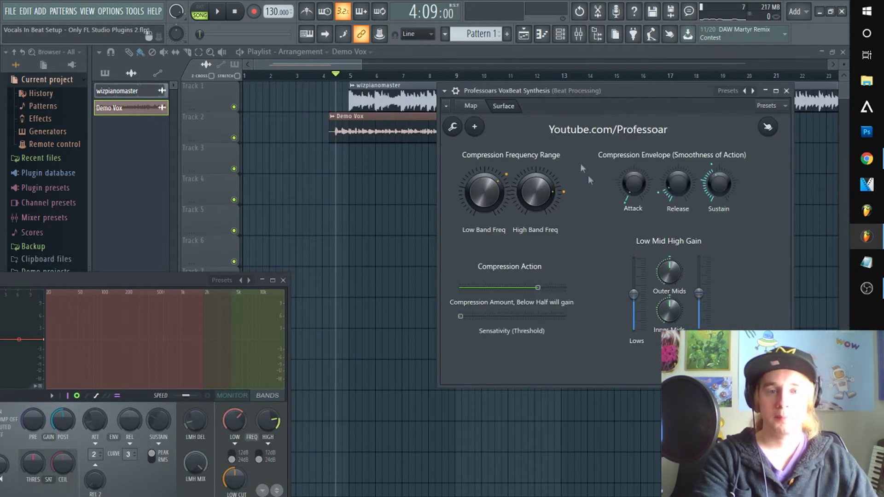
Sweep the Compression Amount between low and maximum during playback, reset it to its default, and stop the song
key("space")
left_click_drag(537, 287, 547, 287)
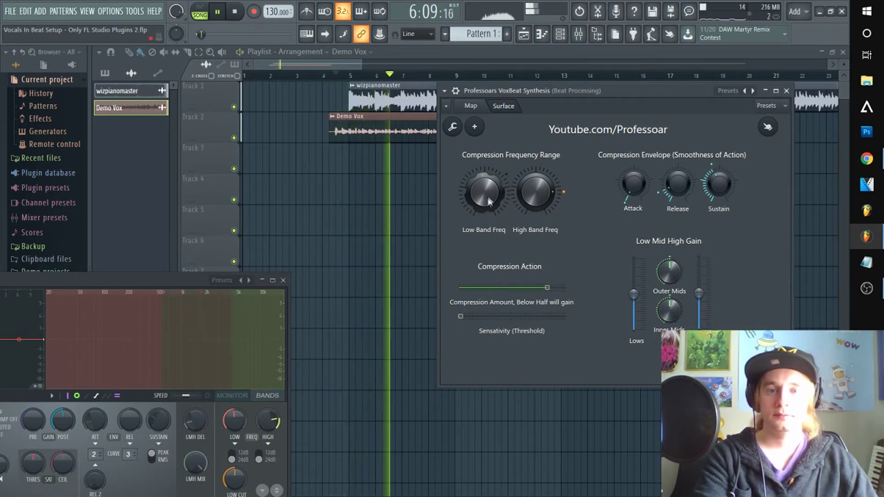
left_click_drag(547, 288, 528, 287)
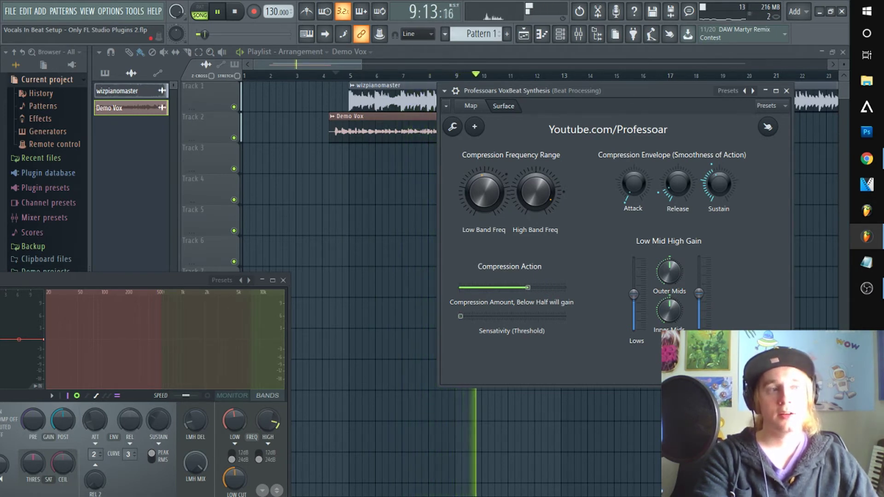
left_click_drag(528, 287, 565, 287)
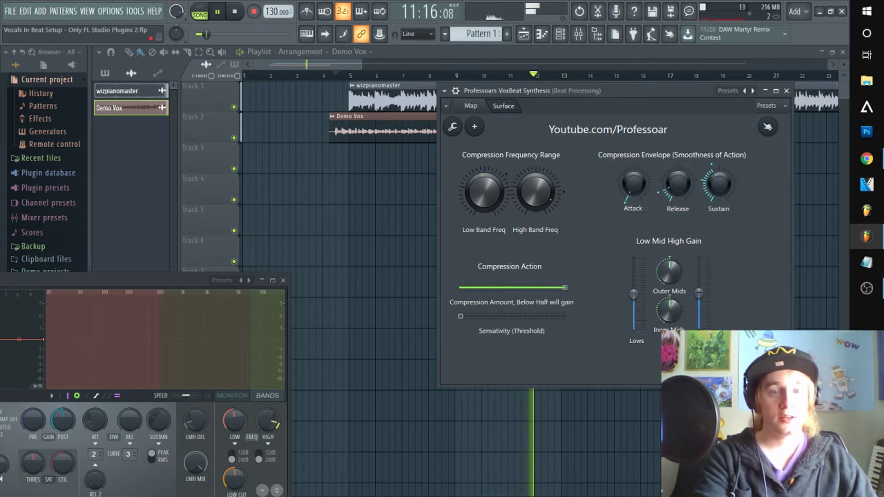
left_click_drag(565, 287, 528, 287)
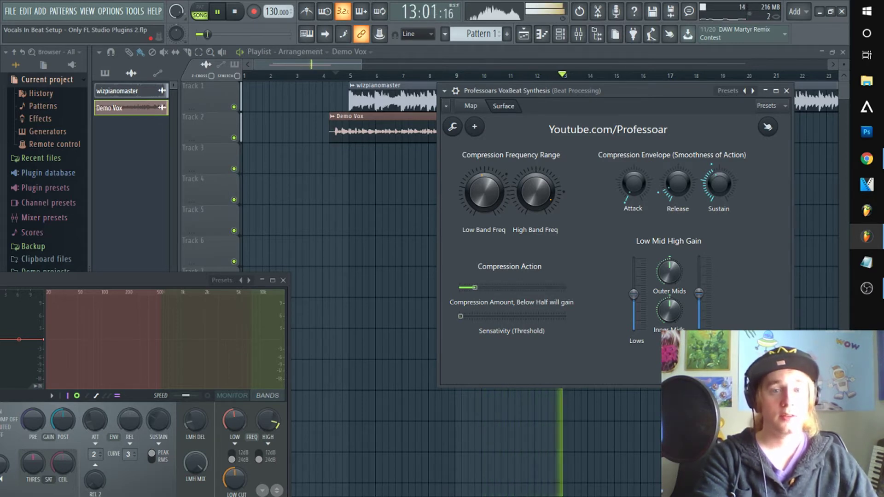
left_click_drag(484, 288, 548, 287)
right_click(551, 290)
left_click(567, 292)
key("space")
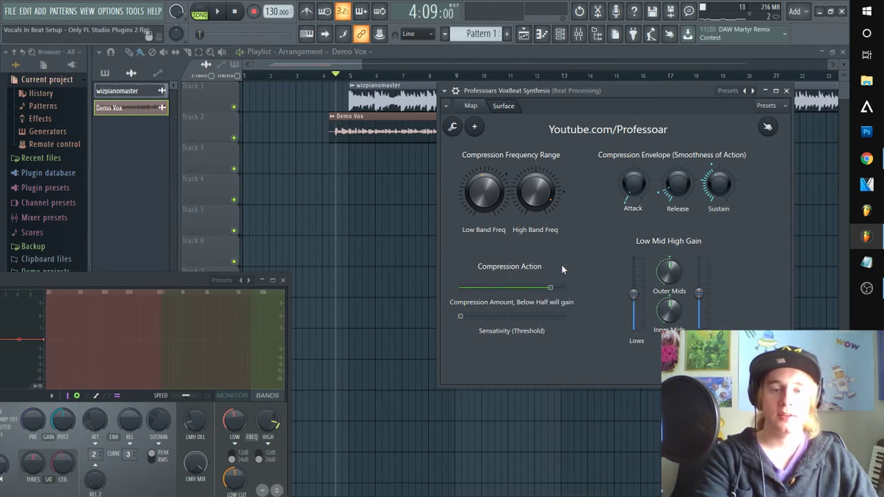
Raise the Sensitivity threshold slightly while the song plays, stop playback, and bring the slider back to its minimum
key("space")
mouse_move(462, 317)
left_mouse_down()
mouse_move(544, 316)
mouse_move(468, 316)
left_mouse_up()
key("space")
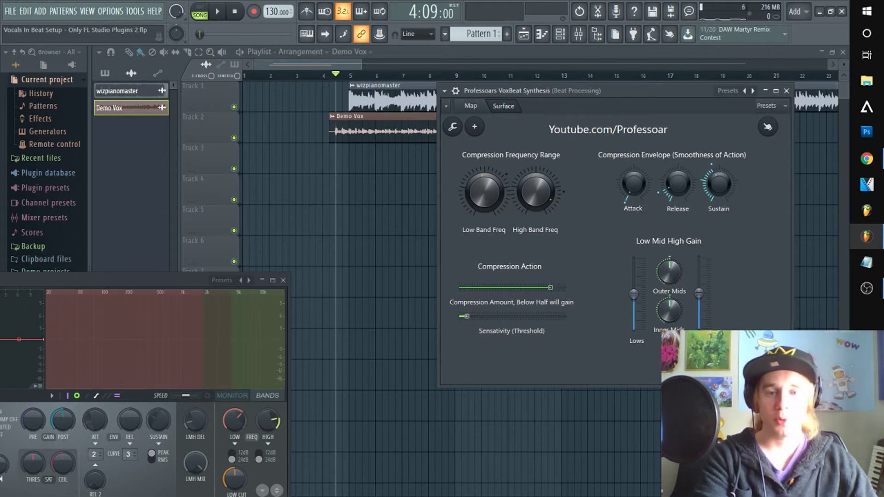
left_click_drag(462, 316, 460, 316)
Play the song while trying different Sensitivity threshold and Compression Amount settings against each other
key("space")
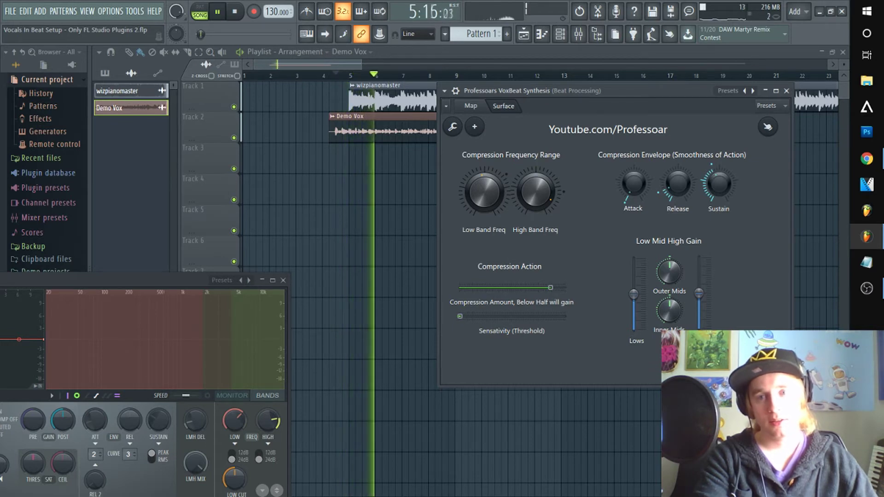
left_click_drag(460, 316, 526, 287)
left_click_drag(549, 317, 465, 317)
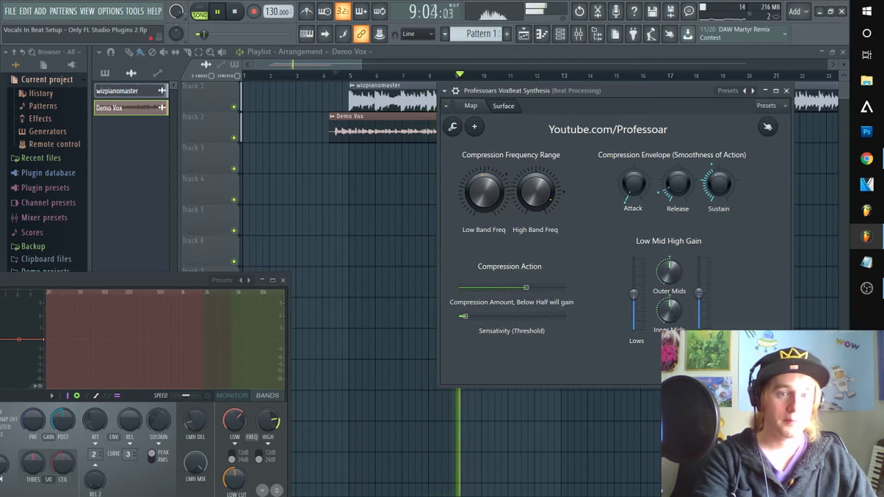
left_click_drag(527, 288, 549, 288)
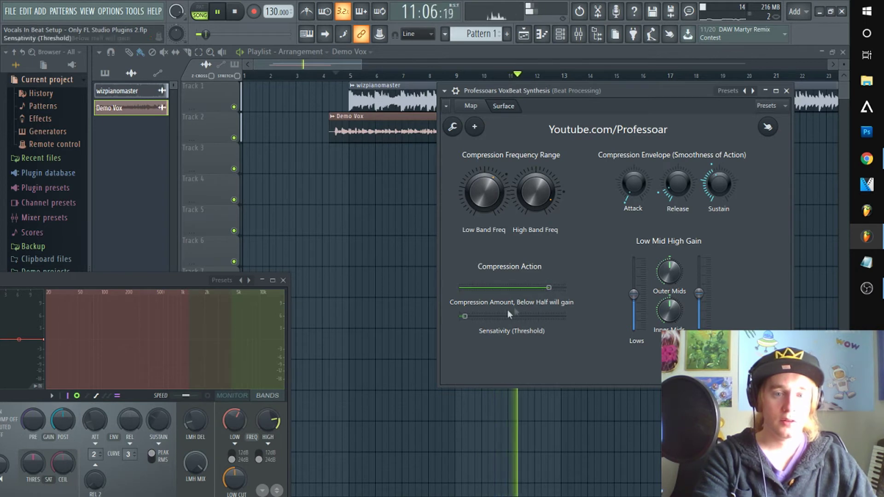
Reset the Sensitivity threshold and Compression Amount sliders to their defaults and stop the song
left_click_drag(465, 316, 461, 316)
right_click(461, 317)
left_click(473, 323)
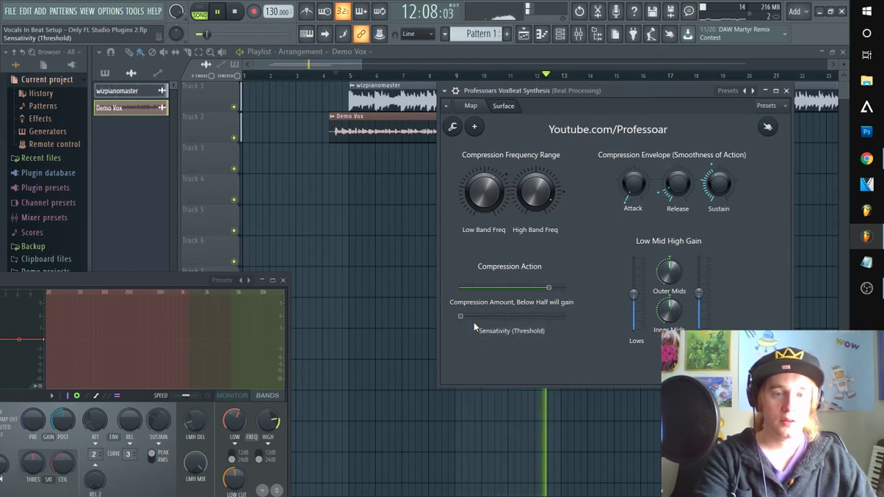
key("space")
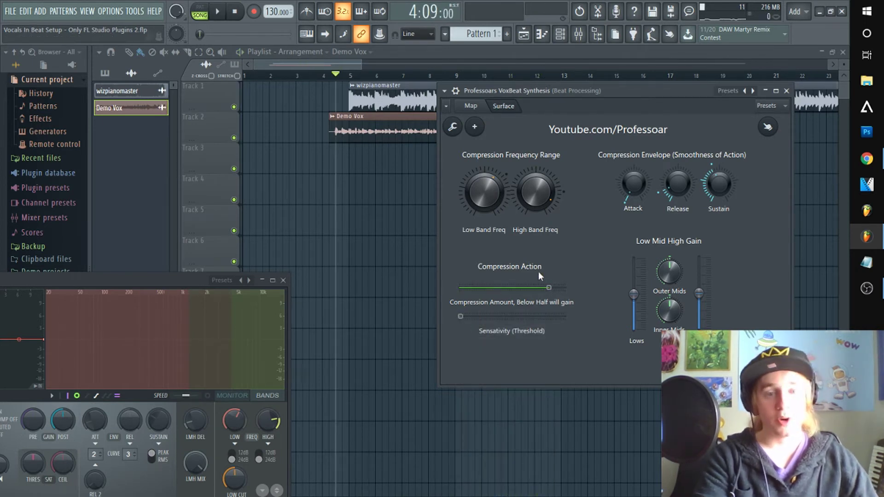
right_click(553, 293)
left_click(554, 293)
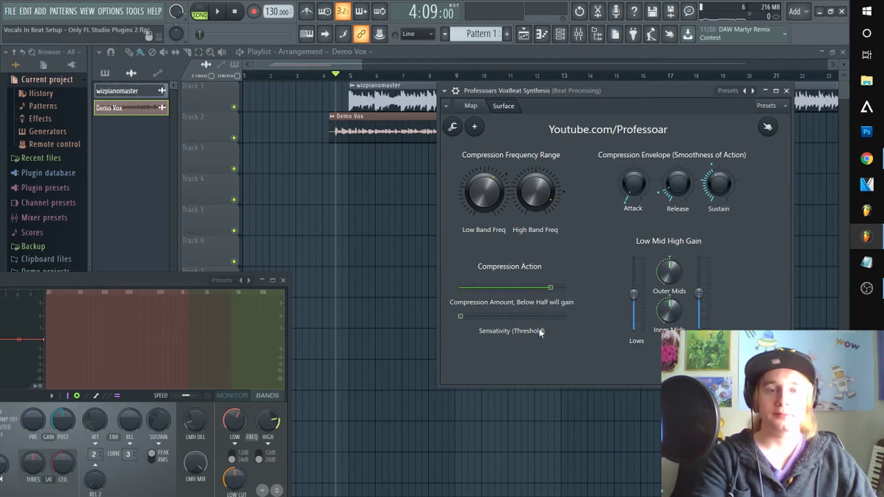
Play the song to hear how the Attack control shapes the compression envelope, and stop playback
right_click(504, 191)
left_click(610, 129)
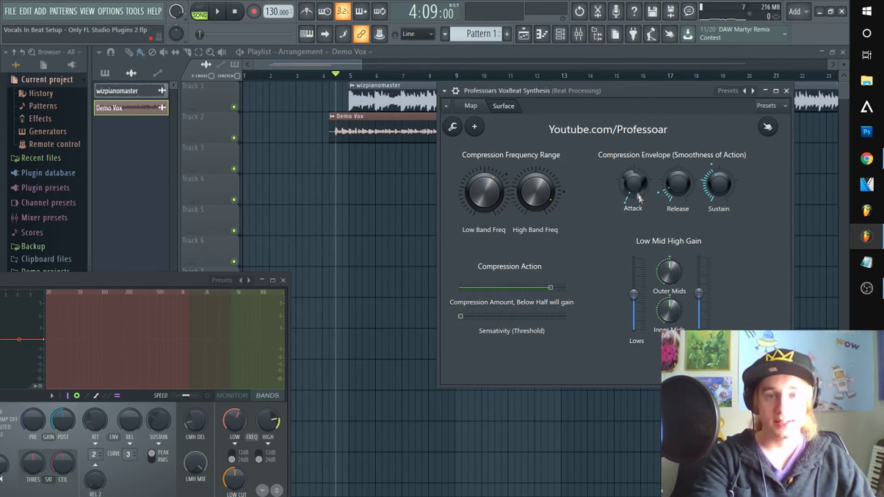
key("space")
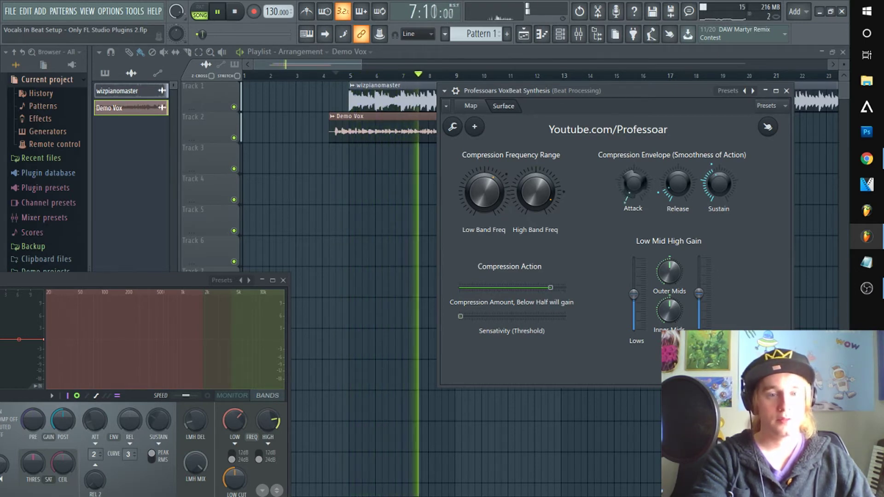
key("space")
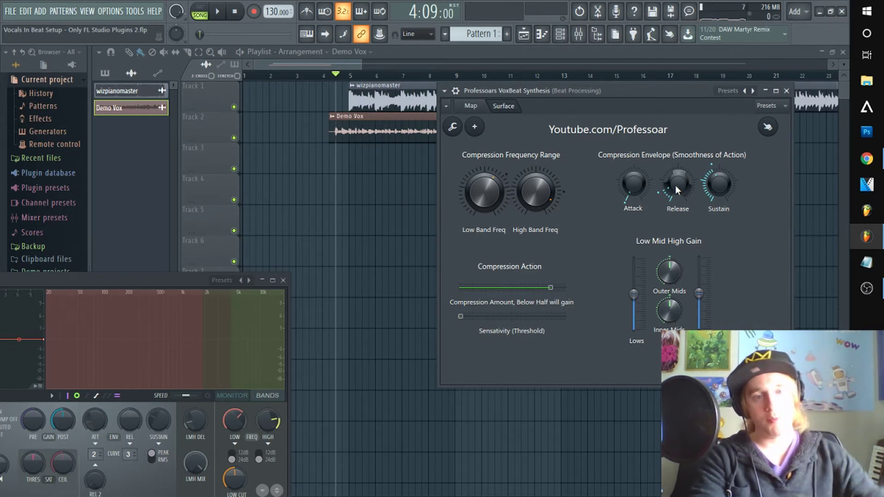
Vary the Release knob and play the song to compare, then stop playback and reset Release to its default
left_click_drag(675, 185, 674, 170)
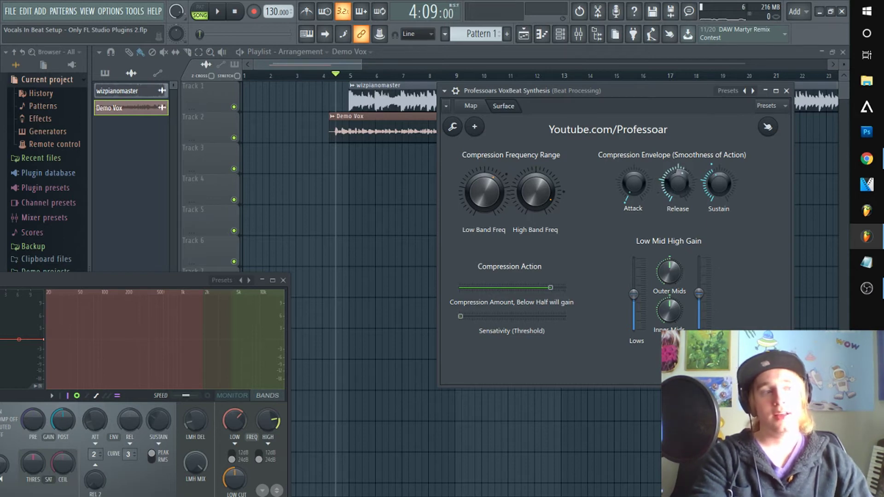
key("space")
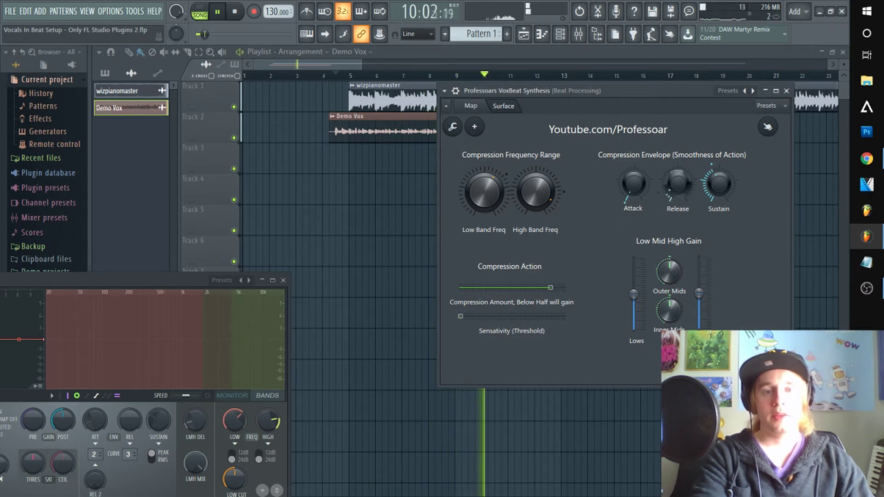
key("space")
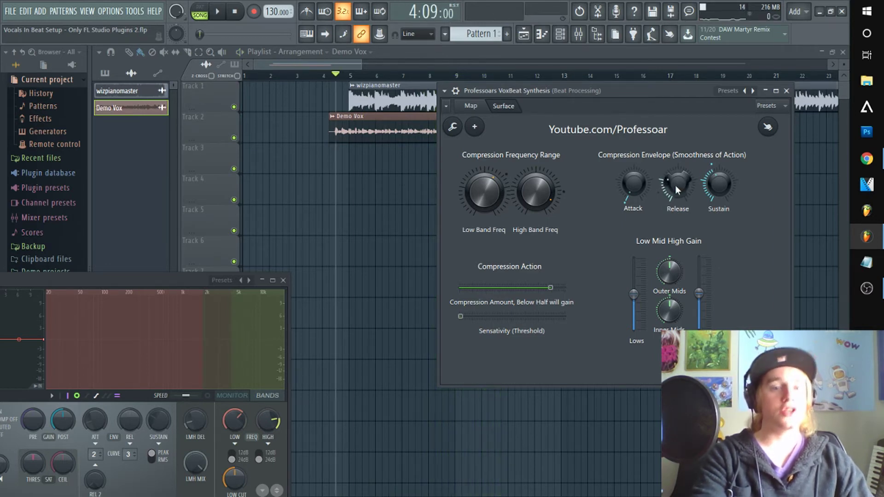
right_click(675, 186)
left_click(689, 193)
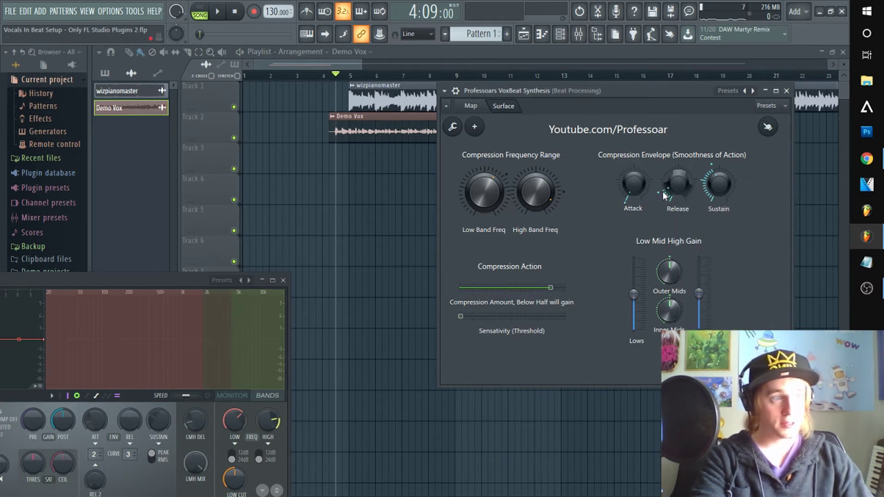
Move VoxBeat Synthesis until all its gain controls are in view, then audition a higher Sustain and reset it to default
left_click_drag(620, 94, 462, 116)
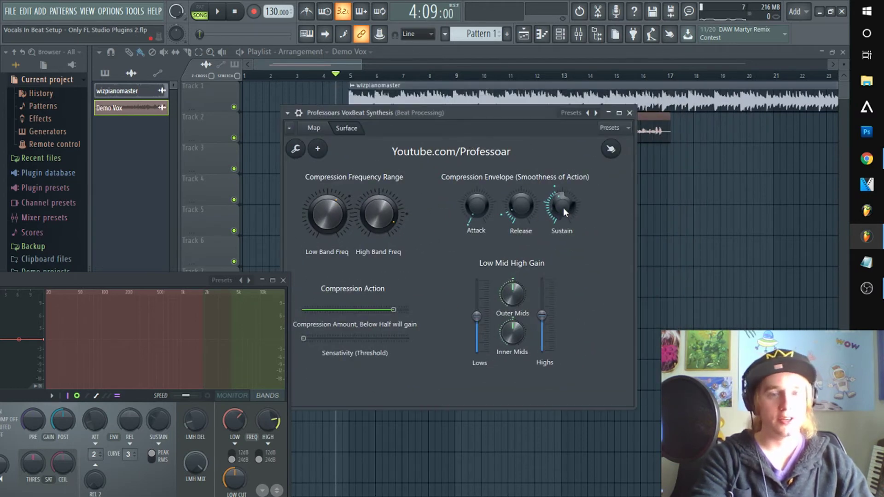
key("space")
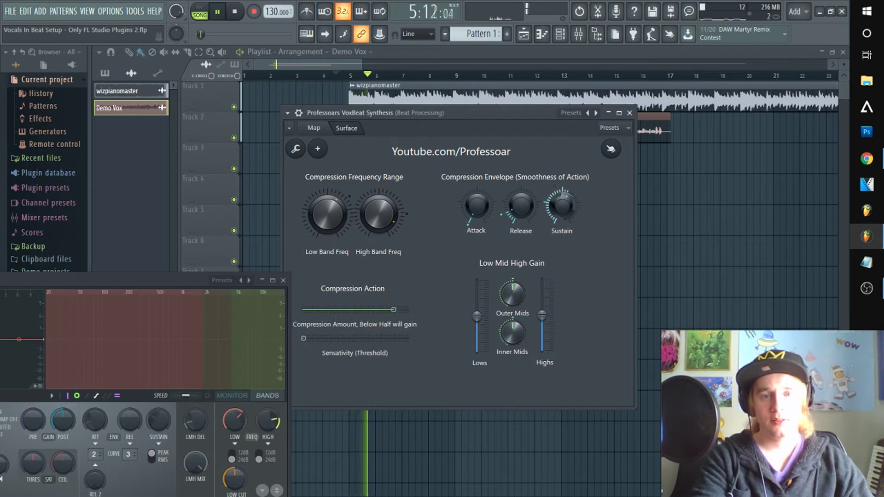
right_click(562, 206)
left_click(570, 197)
key("space")
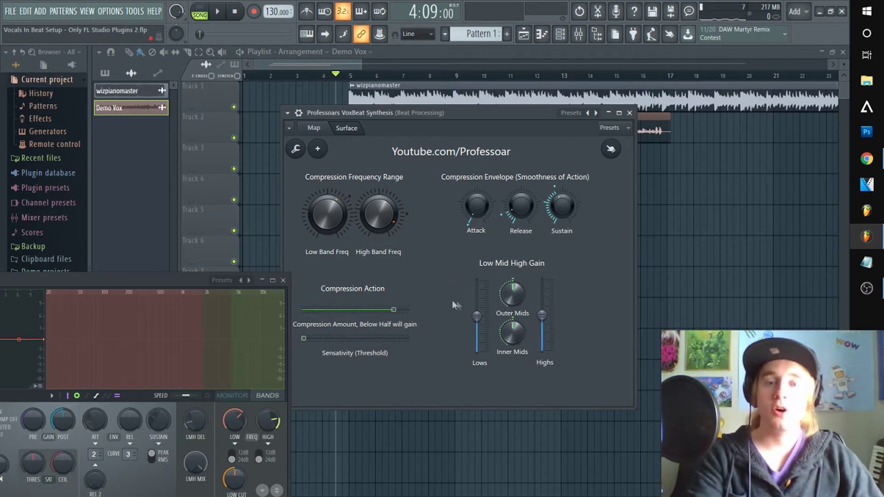
Check the module routing in the patch map, then audition the Lows gain at maximum on the Surface and reset it
left_click(320, 130)
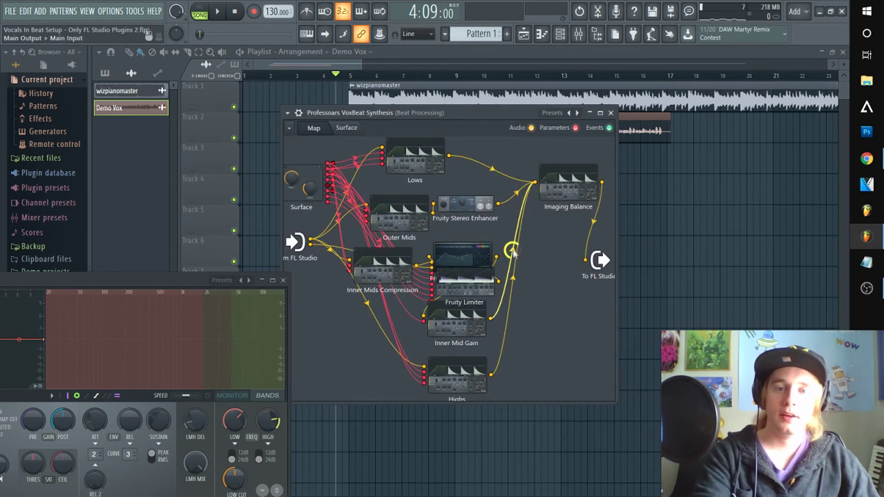
left_click(346, 129)
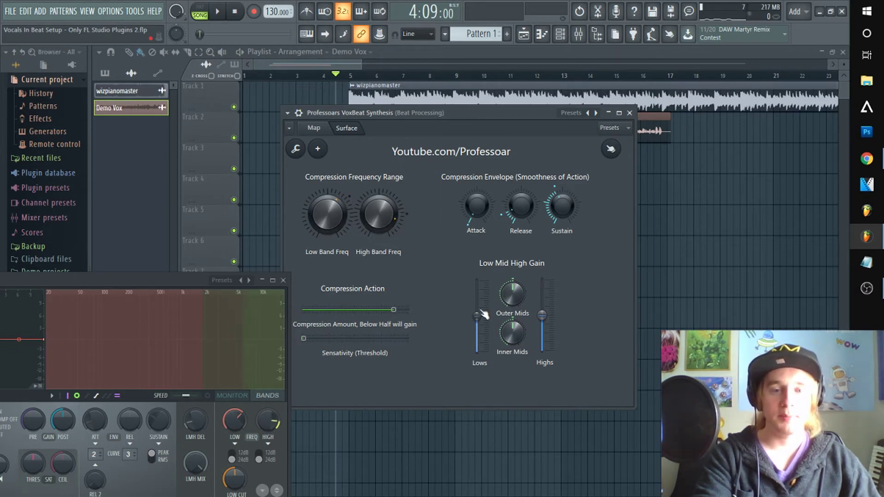
left_click_drag(482, 311, 478, 288)
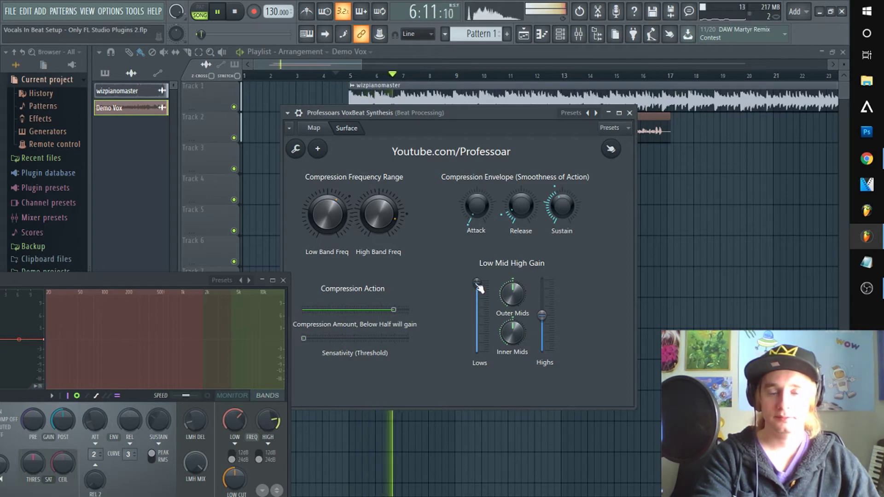
left_click_drag(302, 208, 302, 225)
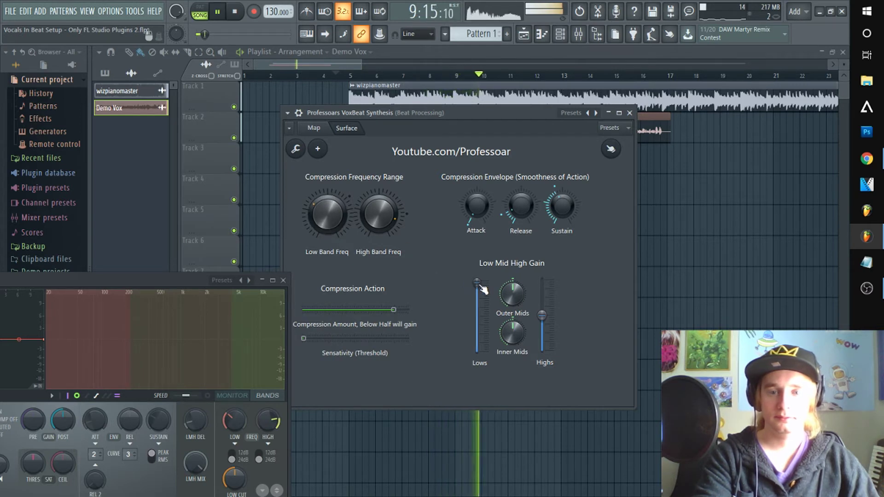
right_click(477, 284)
left_click(488, 294)
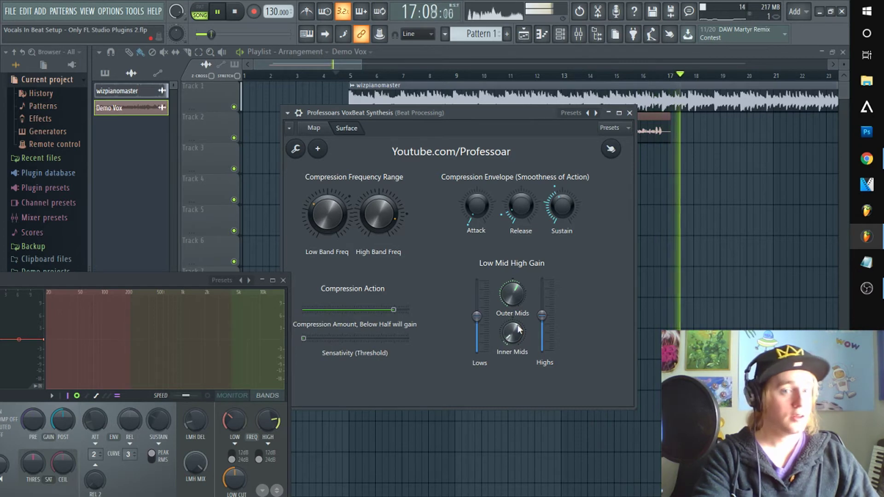
Stop the song and reset the Inner Mids and Outer Mids gain knobs to their default values
key("space")
right_click(514, 338)
left_click(526, 341)
right_click(513, 297)
left_click(523, 302)
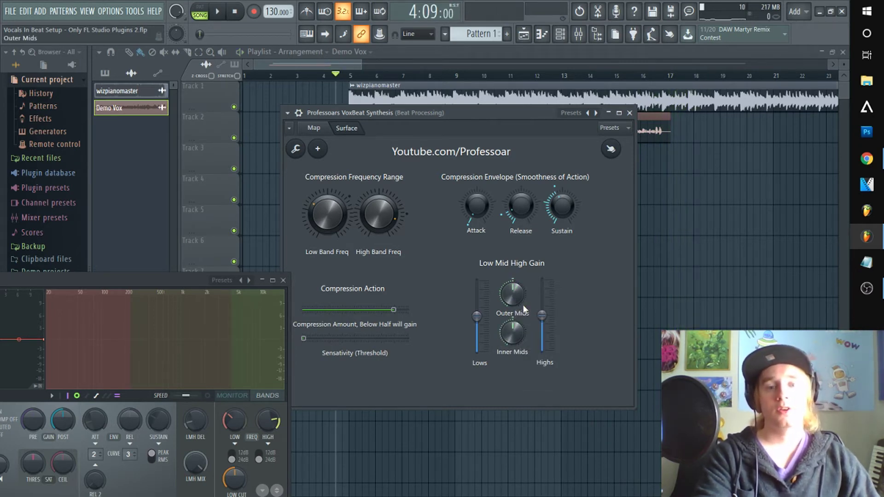
Reset the Lows gain to default and play the song with the Highs gain raised to hear its effect
right_click(486, 320)
left_click(490, 324)
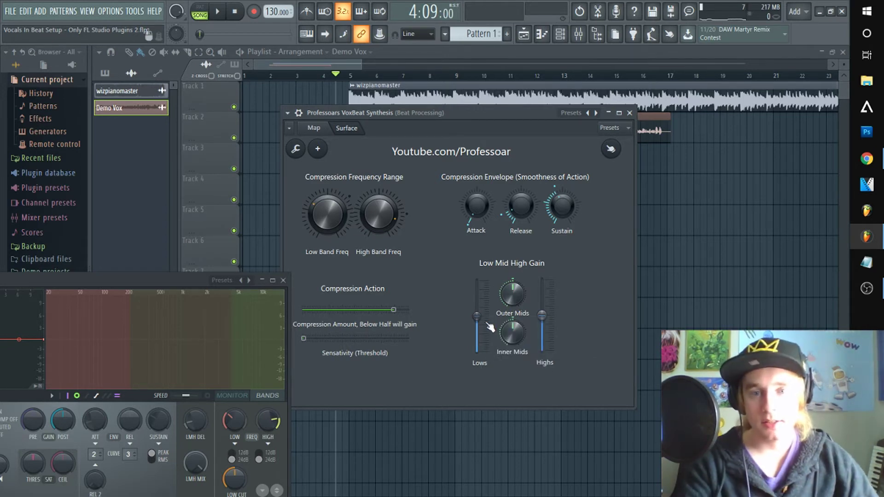
key("space")
left_click_drag(542, 317, 543, 293)
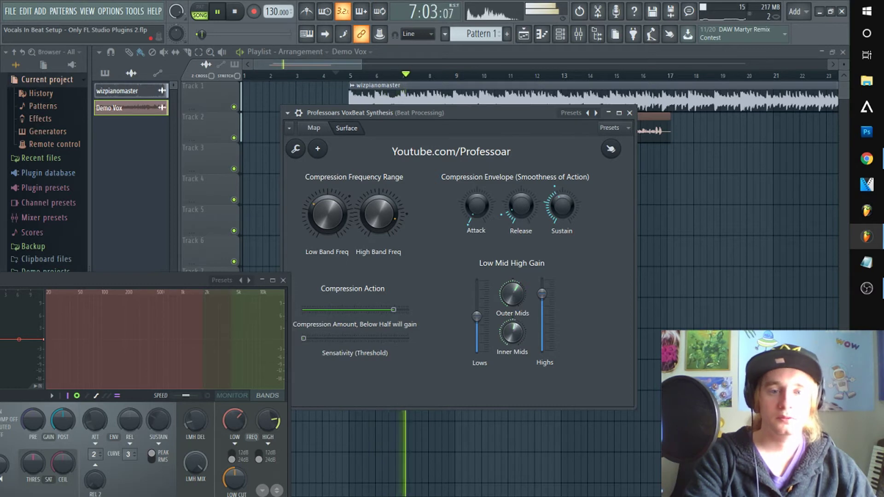
Reset the Inner Mids, Outer Mids and Highs gains to their default values and stop the song
right_click(519, 332)
left_click(529, 340)
right_click(517, 299)
left_click(528, 305)
right_click(543, 299)
left_click(557, 305)
key("space")
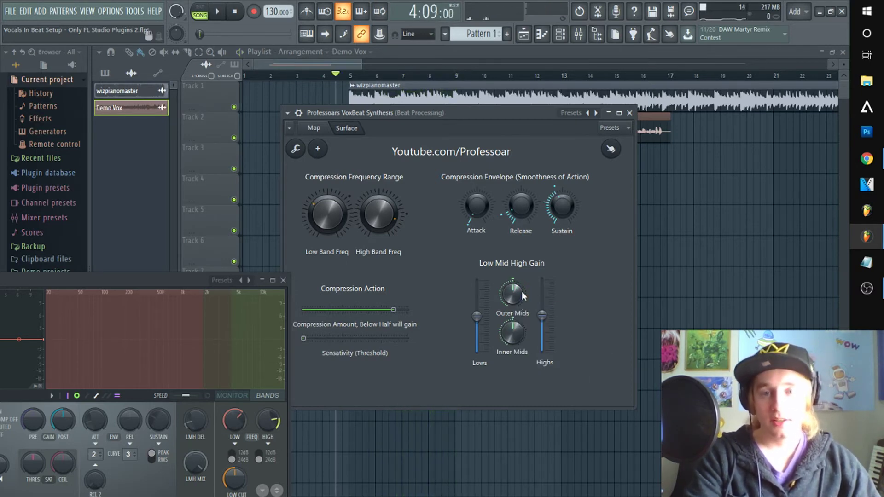
Show the VoxBeat Synthesis patch map and reset the VOCALS GO HERE track's send level to the Master in the mixer
left_click(315, 129)
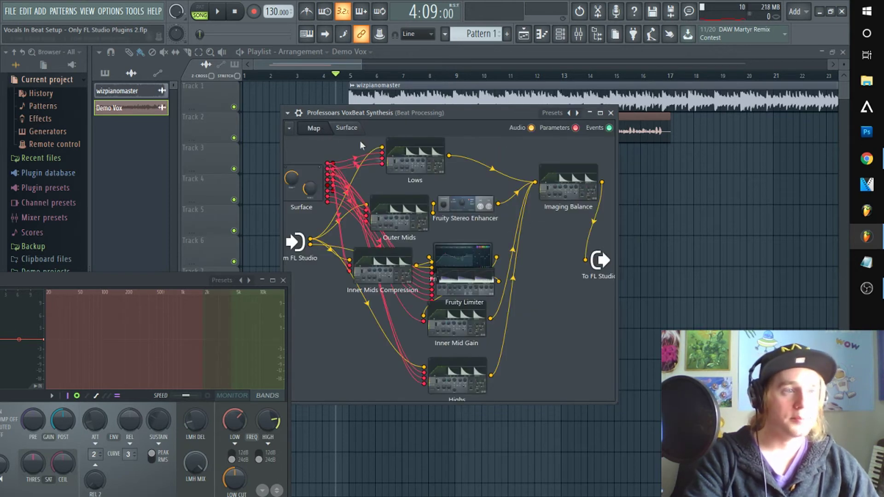
left_click(579, 34)
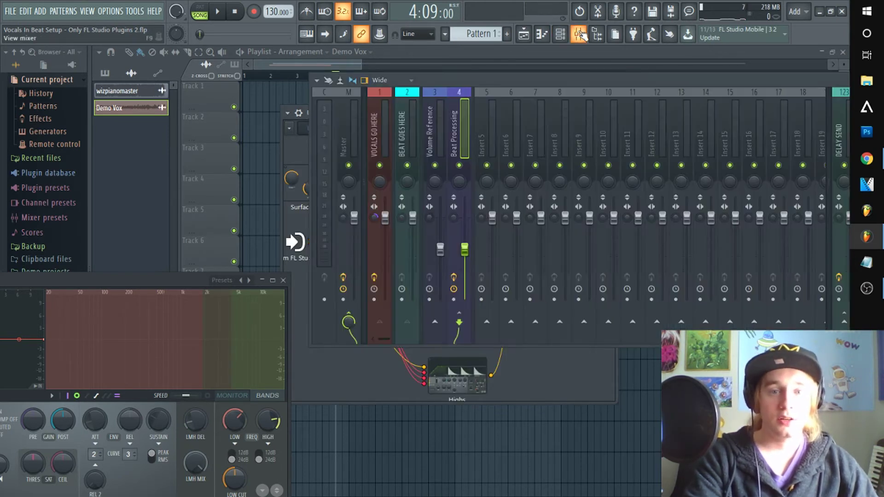
left_click(389, 158)
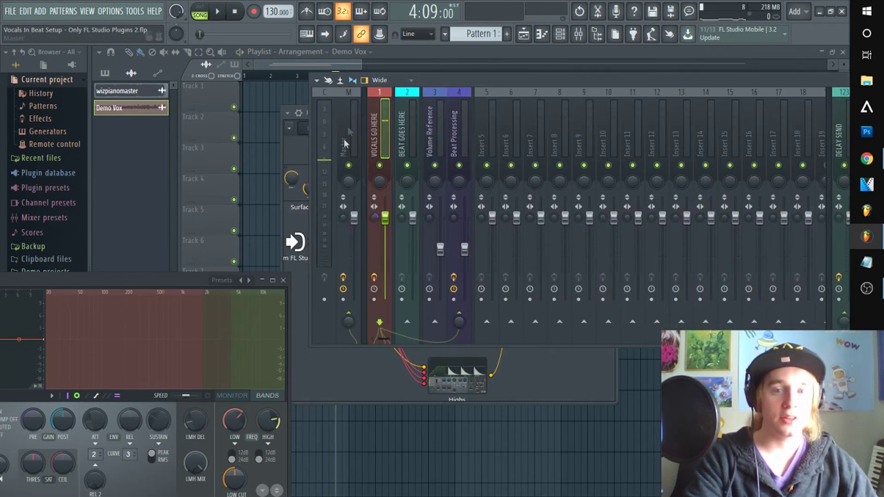
right_click(350, 325)
left_click(357, 329)
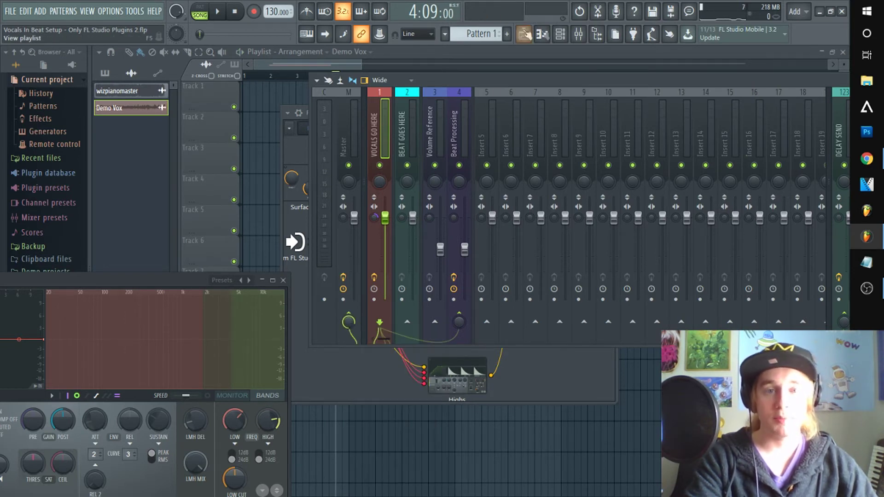
left_click(579, 34)
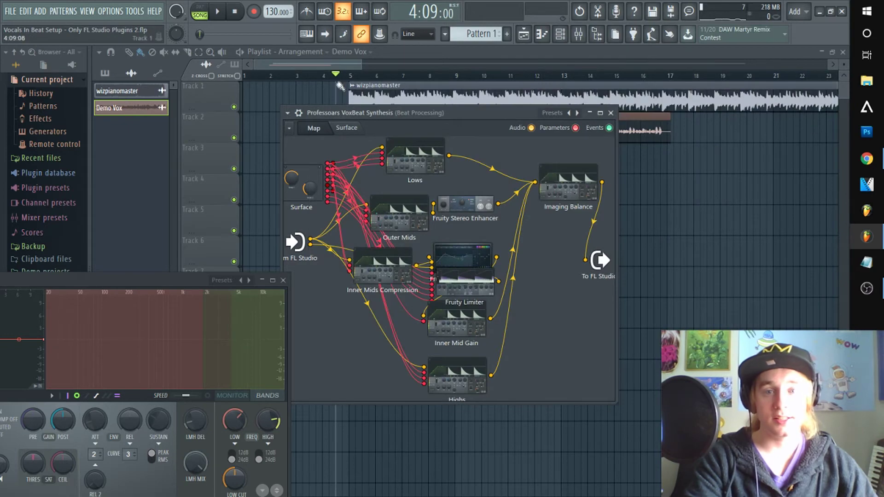
Set the playback position to bar 5, reopen VoxBeat Synthesis from the Beat Processing track on its Surface, and play the song
left_click(353, 76)
left_click(579, 35)
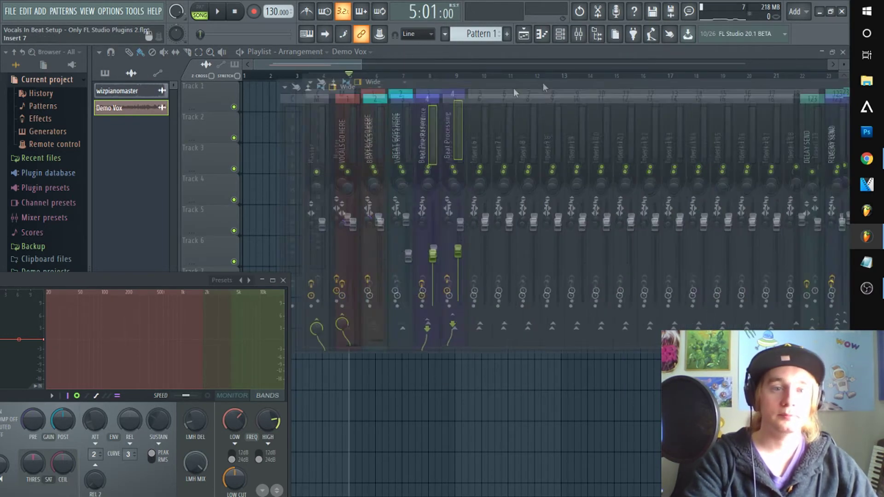
left_click(760, 134)
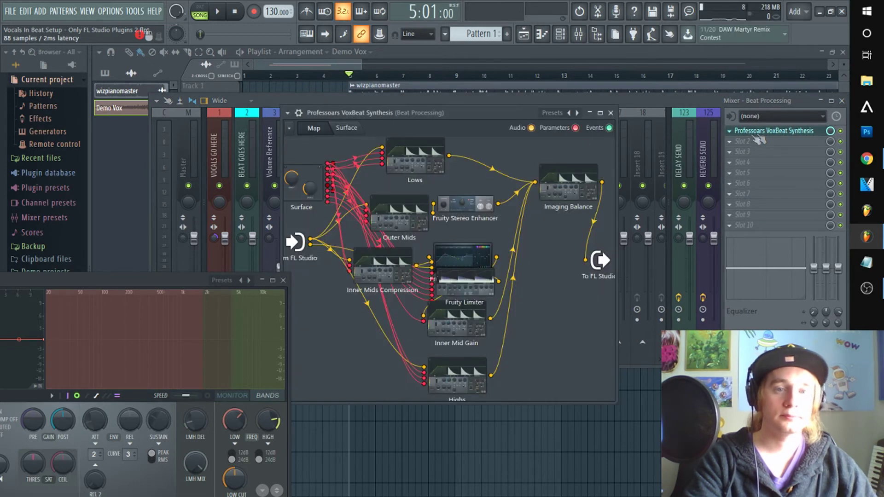
left_click(346, 128)
key("space")
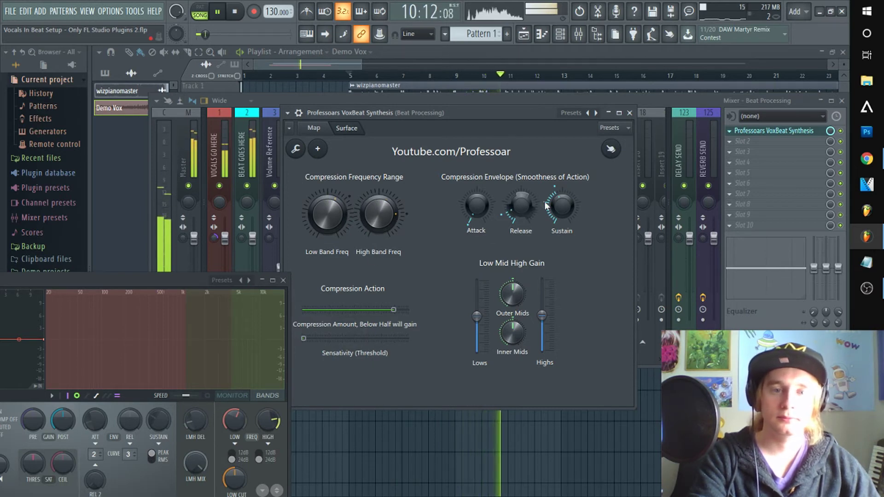
Raise the Compression Amount and Lows gain slightly and try adjusting the Highs gain while replaying the song
left_click_drag(394, 310, 402, 309)
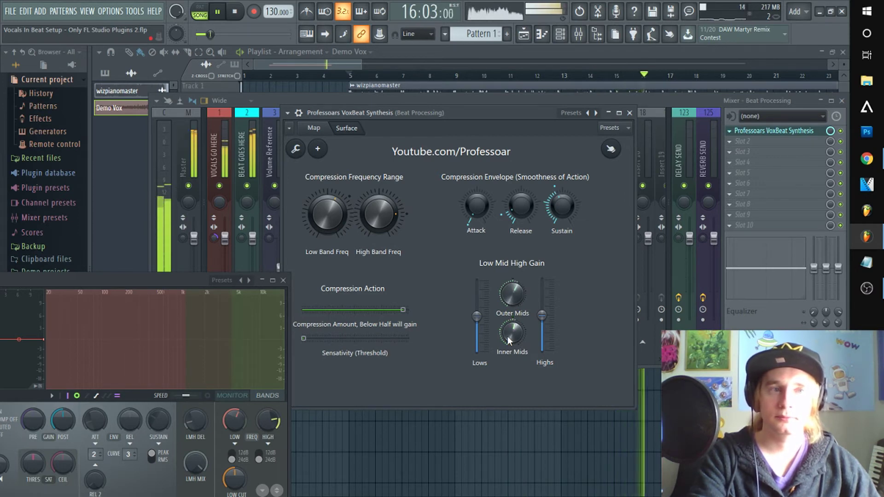
left_click_drag(476, 316, 477, 310)
key("space")
key("space")
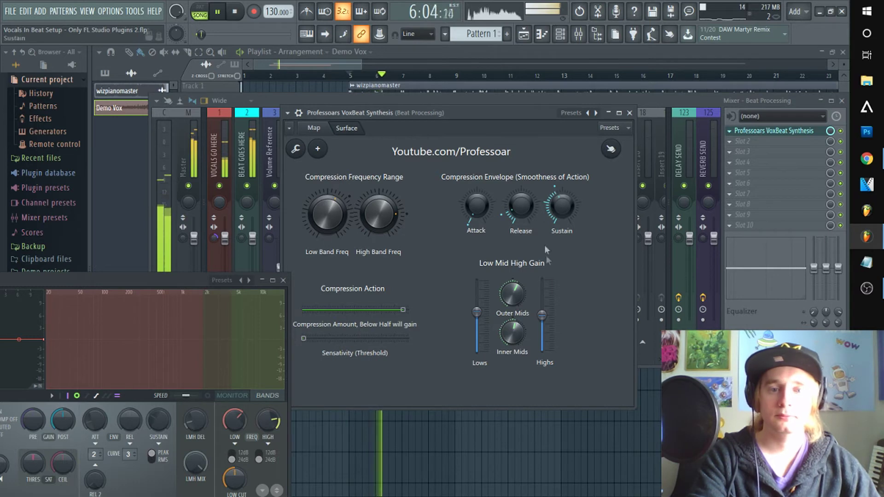
left_click_drag(545, 316, 547, 306)
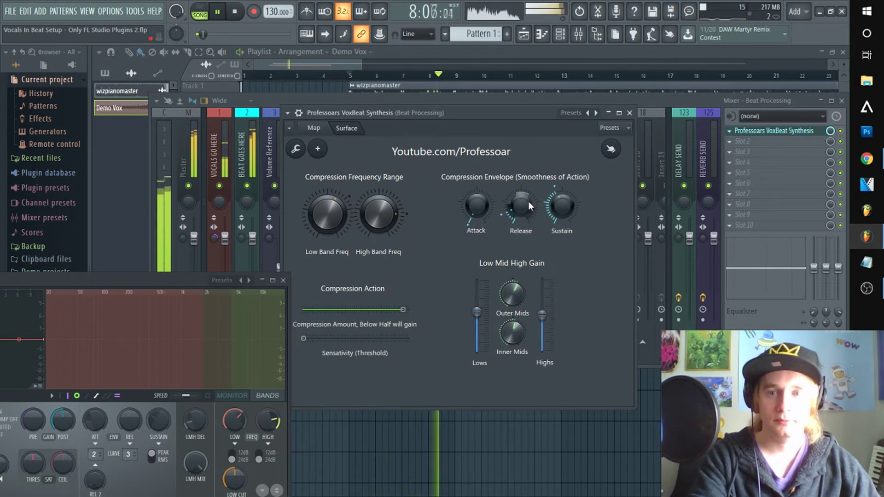
Bring the mixer forward and raise the VOCALS GO HERE track's volume to 107% (1.7 dB)
left_click(393, 103)
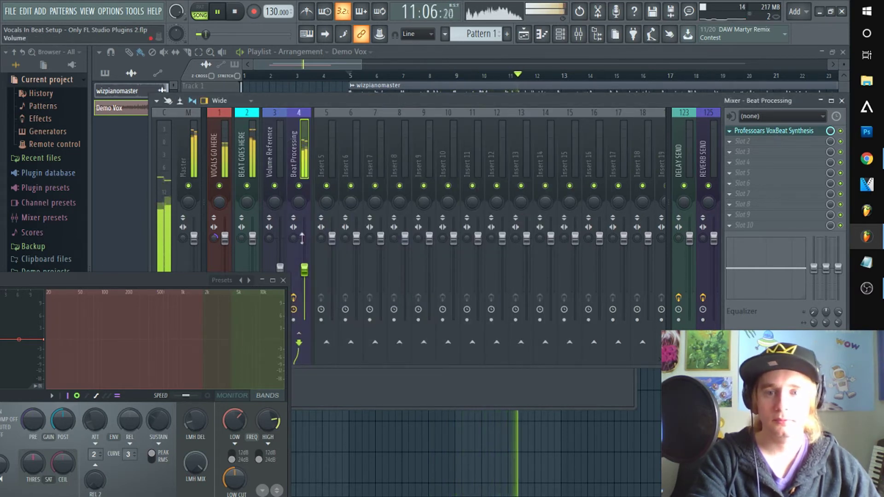
left_click(225, 238)
left_click_drag(225, 238, 224, 233)
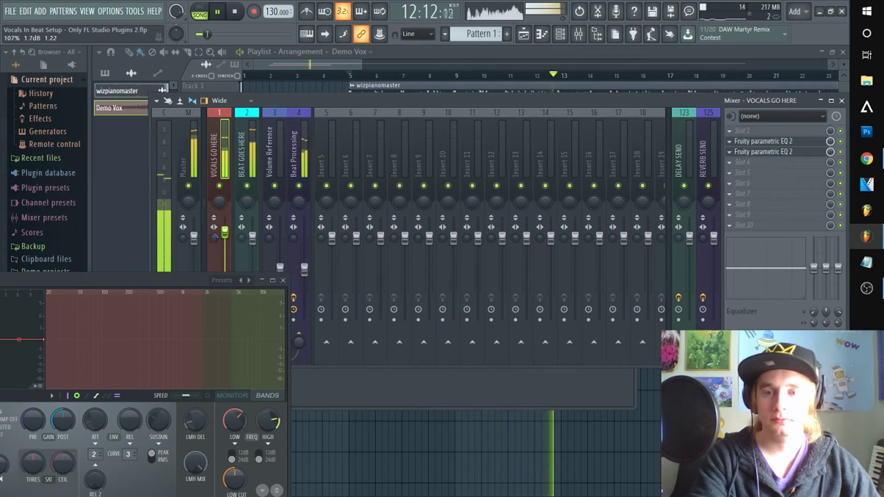
Select the Master track, stop the song and look at the settings of its Maximus effect
left_click(194, 146)
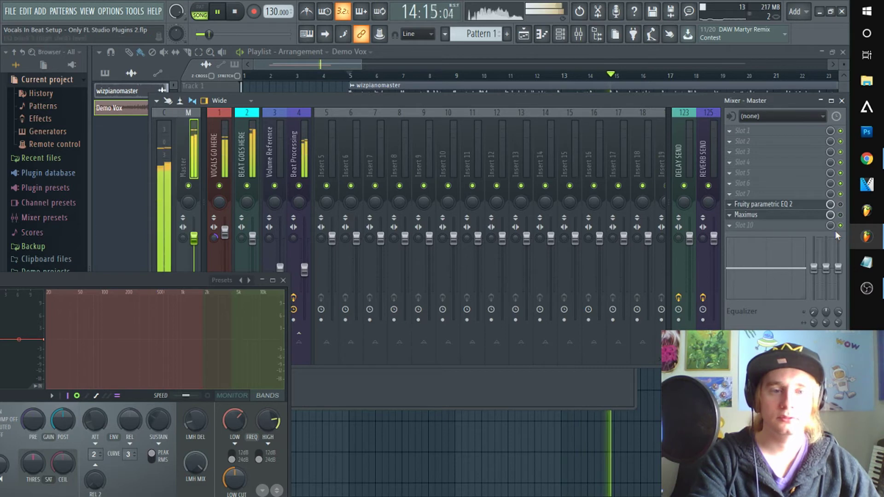
key("space")
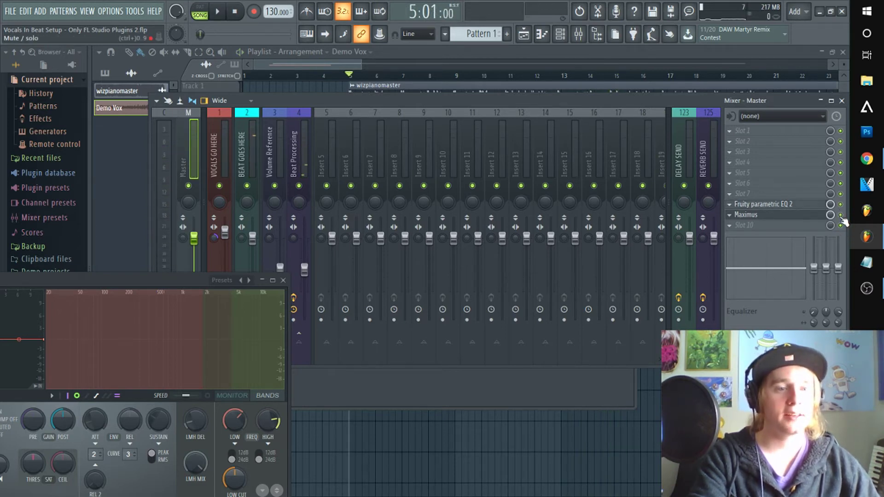
left_click(799, 217)
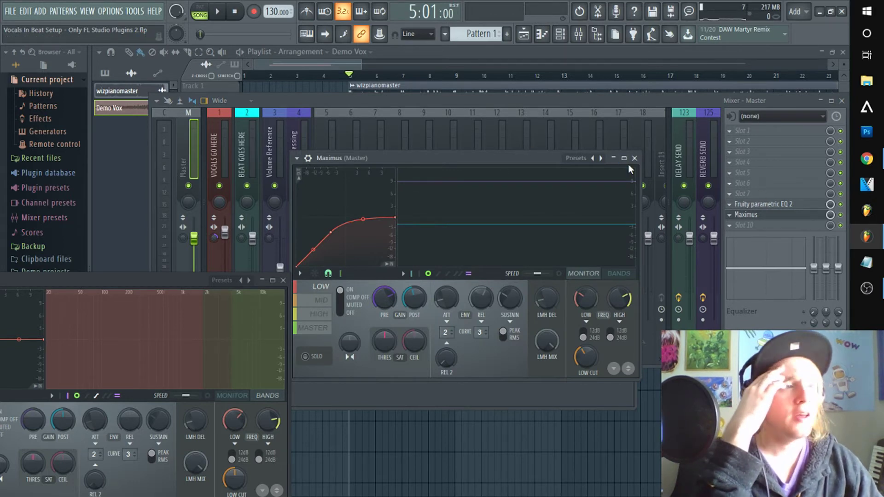
key("Escape")
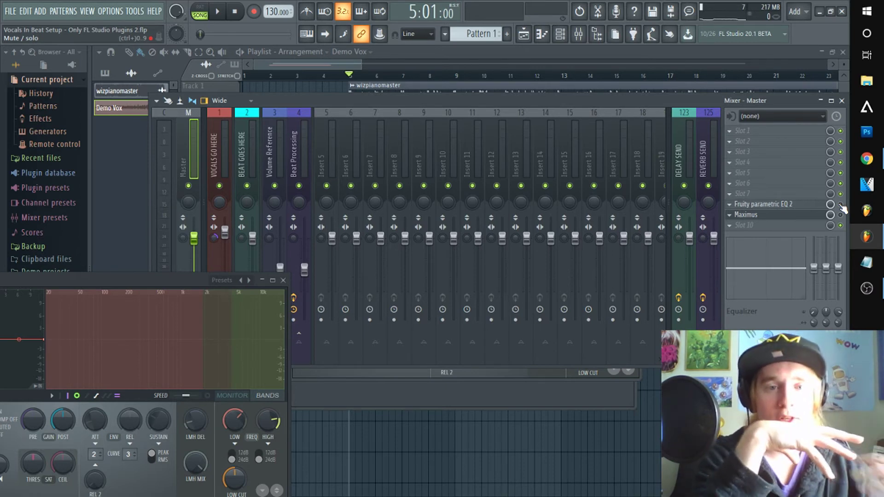
Check the mixer track assignment of the Demo Vox clip in its channel settings and return to the mixer
left_click(494, 158)
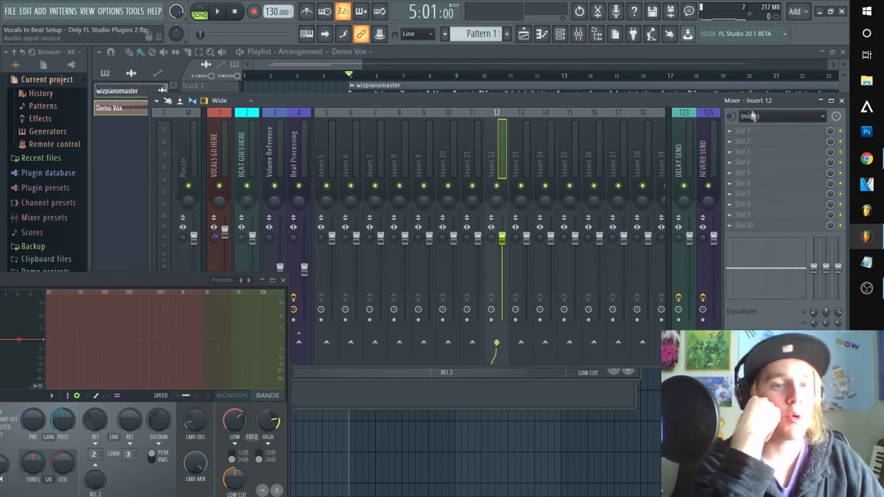
left_click(497, 63)
double_click(481, 126)
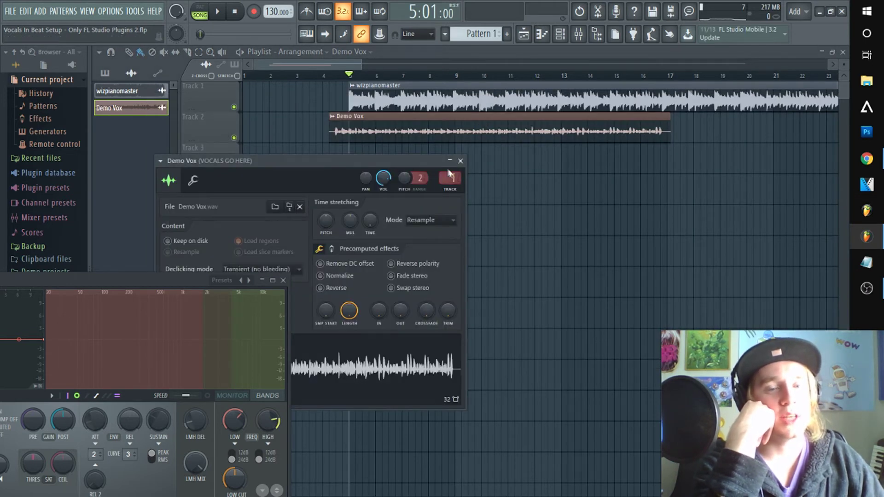
left_click(579, 34)
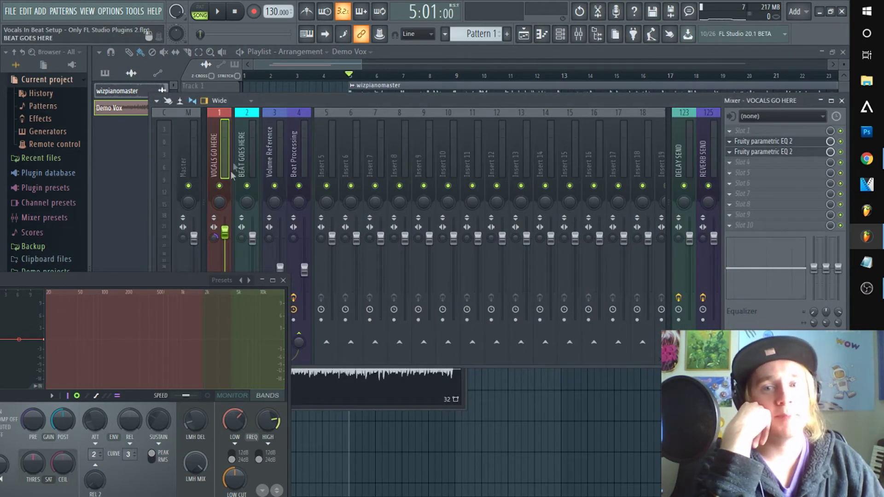
Reposition the mixer, select the Master track and open its Fruity parametric EQ 2
left_click_drag(323, 100, 409, 135)
left_click(270, 175)
left_click_drag(512, 137, 388, 100)
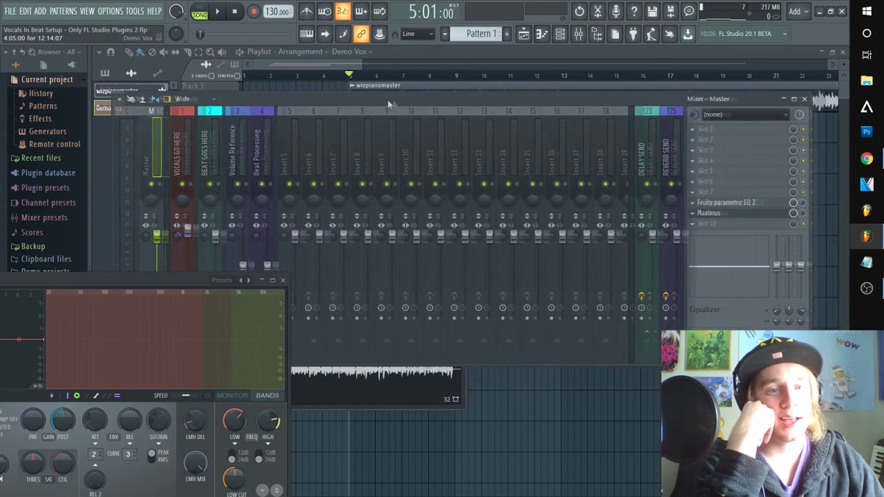
left_click(724, 203)
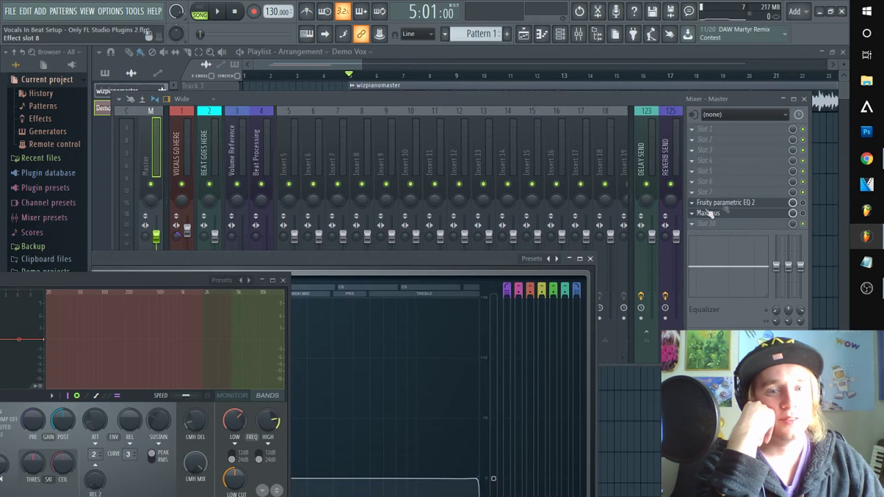
Shrink and reposition the Fruity parametric EQ 2 window and shift the other Maximus window aside to inspect the full EQ curve
double_click(440, 259)
left_click_drag(382, 46, 389, 70)
left_click_drag(682, 67, 692, 120)
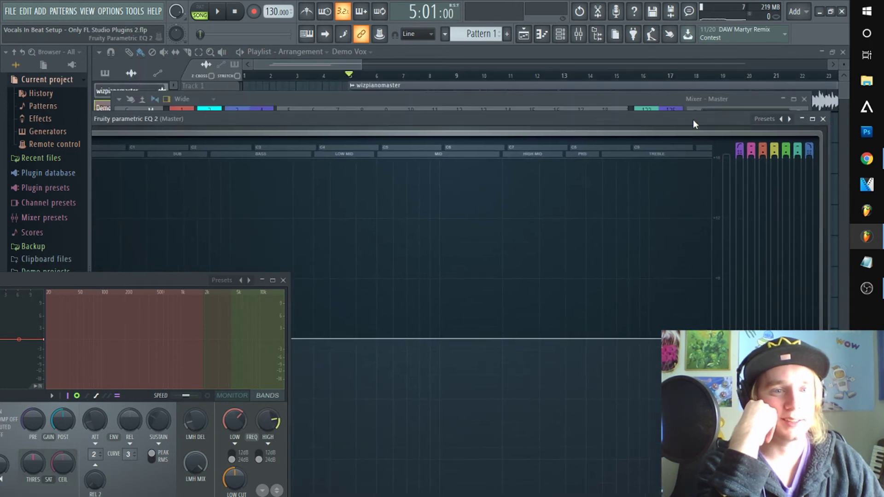
left_click_drag(830, 111, 565, 273)
left_click_drag(444, 285, 648, 118)
left_click_drag(173, 281, 94, 266)
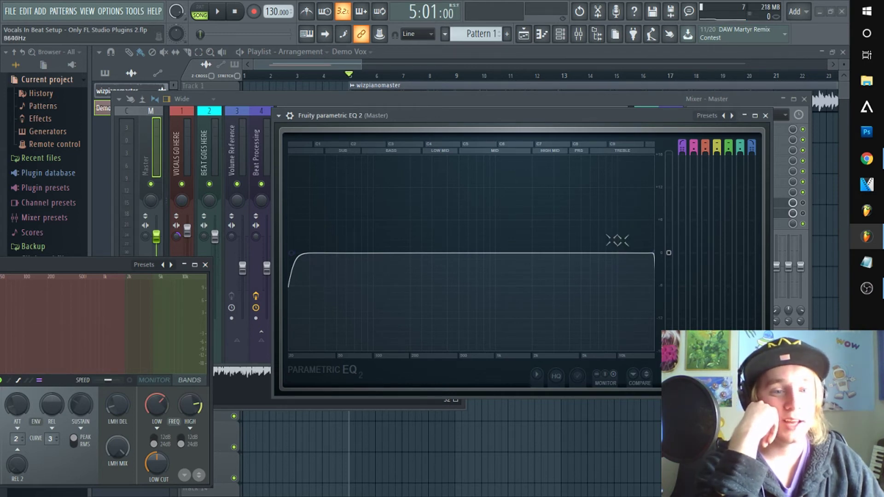
mouse_move(657, 254)
left_mouse_down()
mouse_move(667, 257)
mouse_move(658, 264)
left_mouse_up()
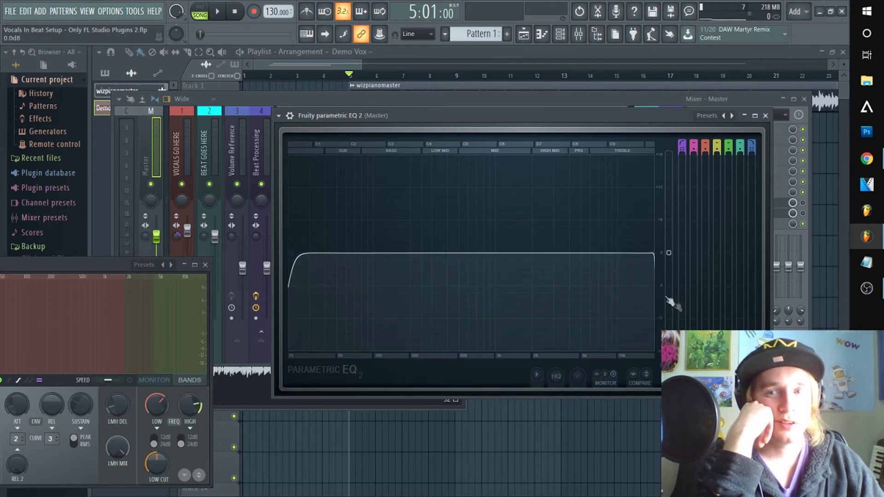
Open Maximus on the Master track and examine its mid, high and master band curves
left_click(364, 99)
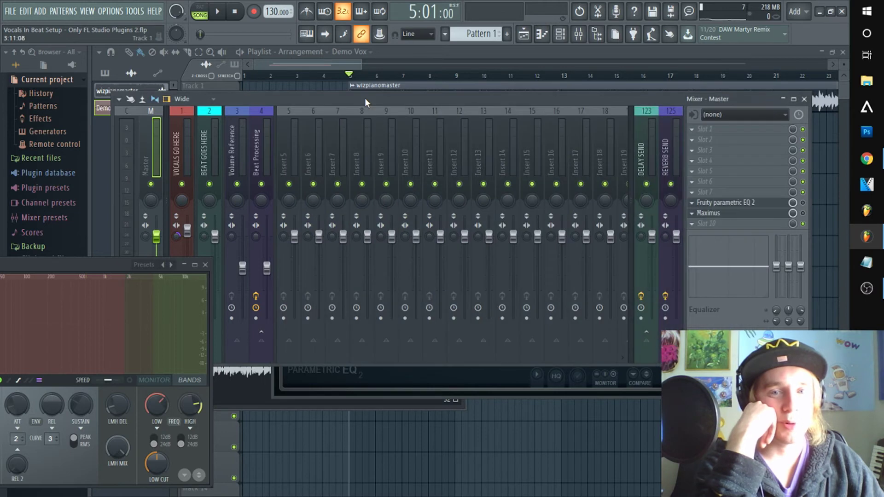
left_click(781, 212)
left_click(316, 302)
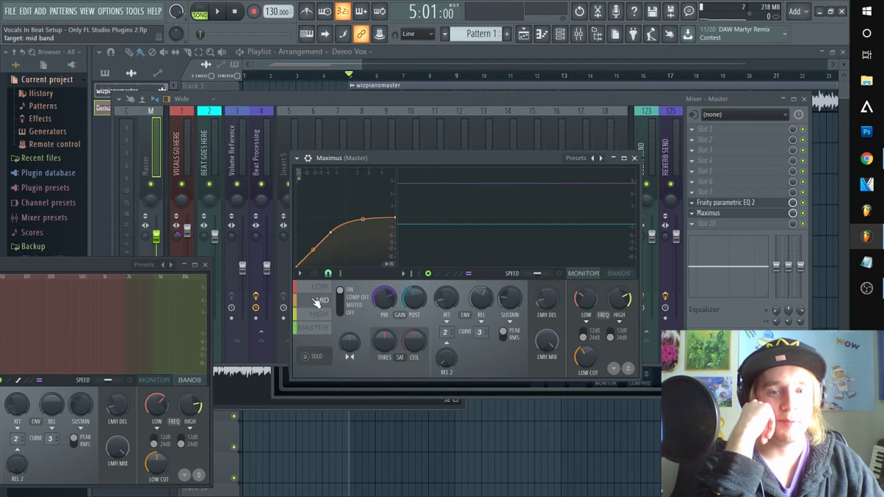
left_click(319, 315)
left_click(324, 302)
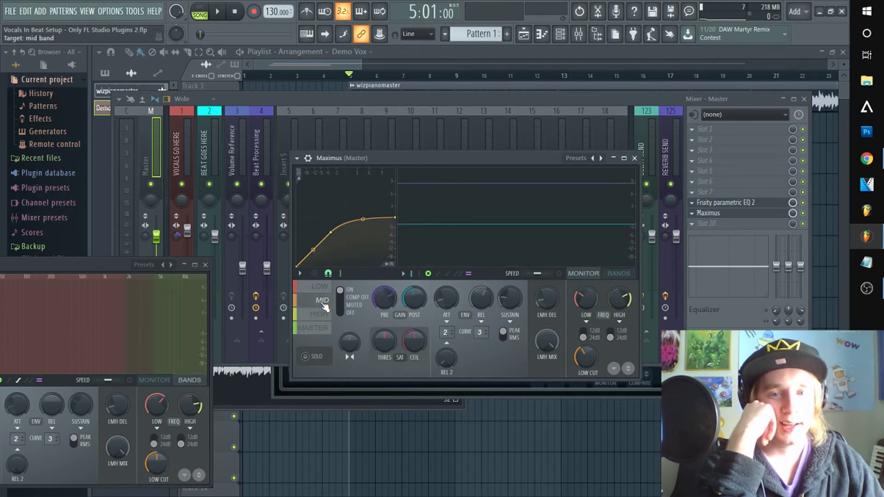
left_click(323, 339)
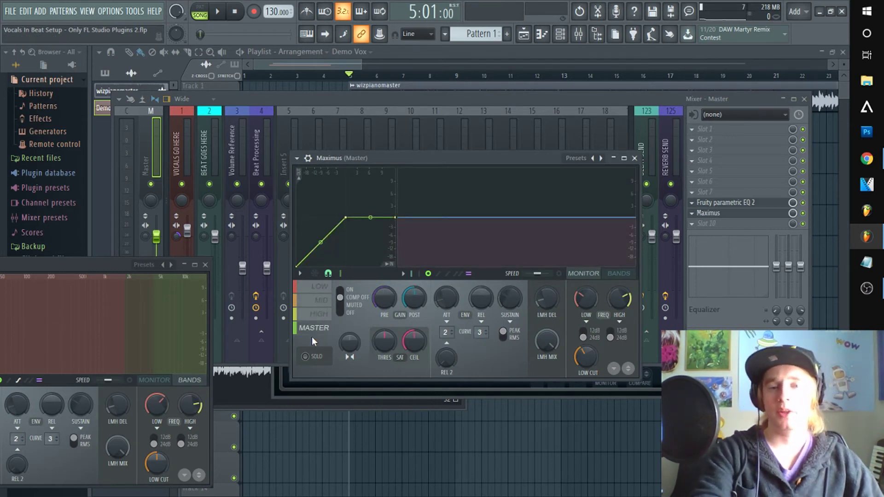
Play the song briefly to hear the Master effects, bring the mixer forward and stop playback
key("space")
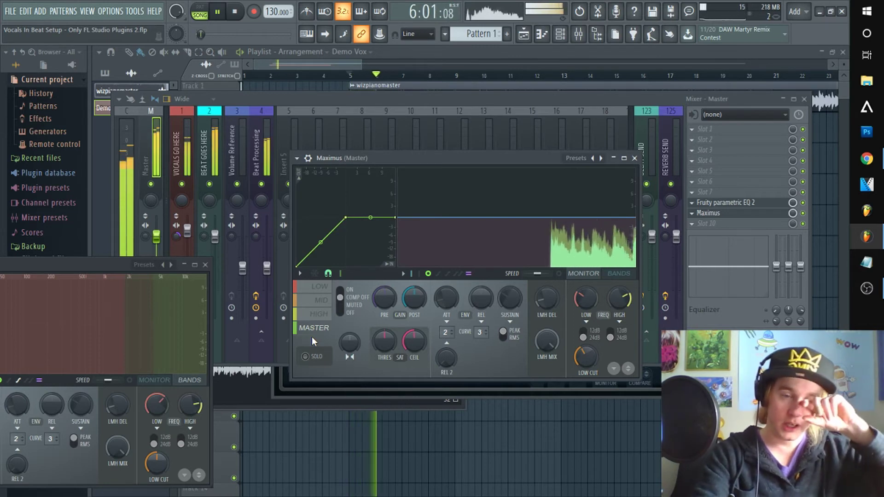
left_click(325, 106)
key("space")
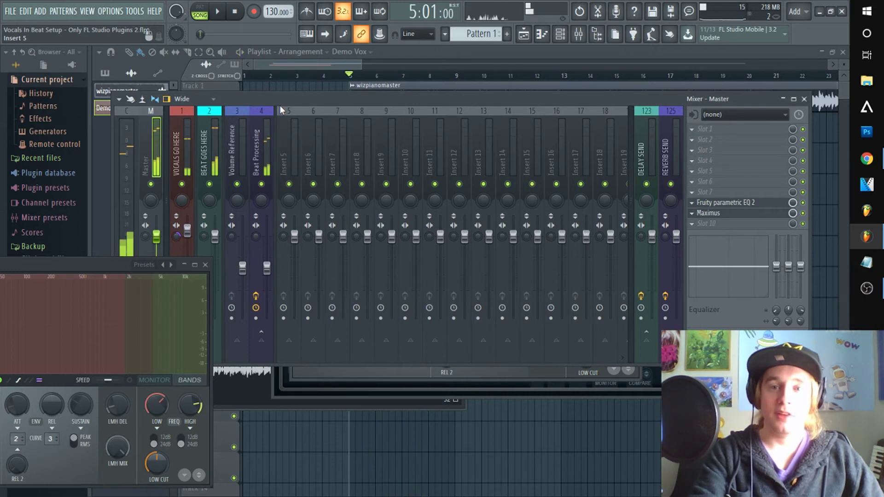
Move the mixer aside, solo the VOCALS GO HERE track and play the song to hear the vocals alone
left_click_drag(278, 105, 321, 95)
left_click(223, 146)
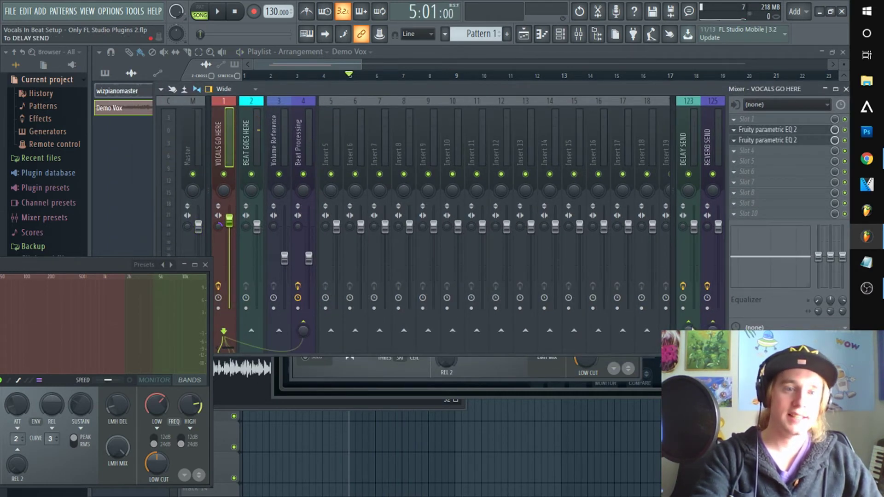
right_click(224, 174)
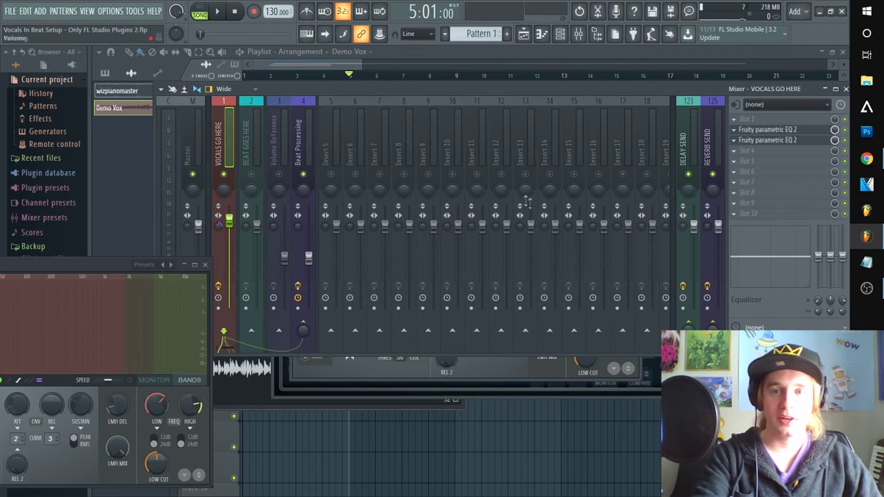
key("space")
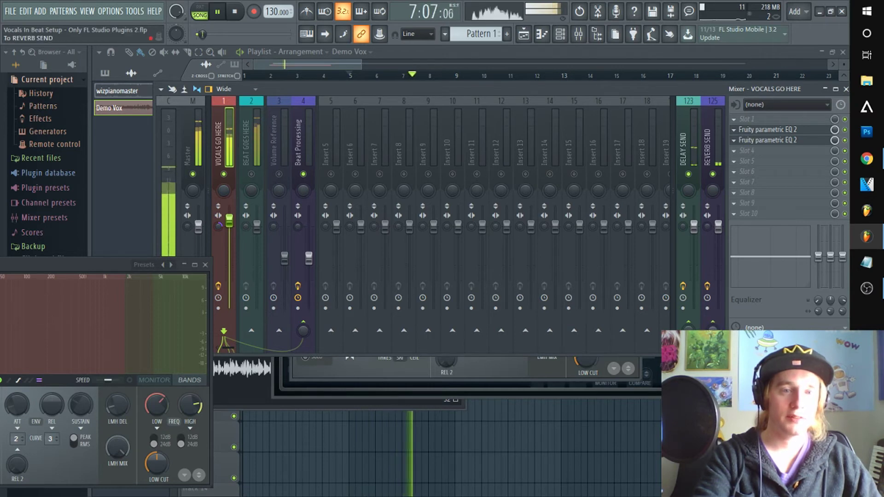
Unmute the BEAT GOES HERE track during playback, select the Master track and stop the song
left_click(251, 174)
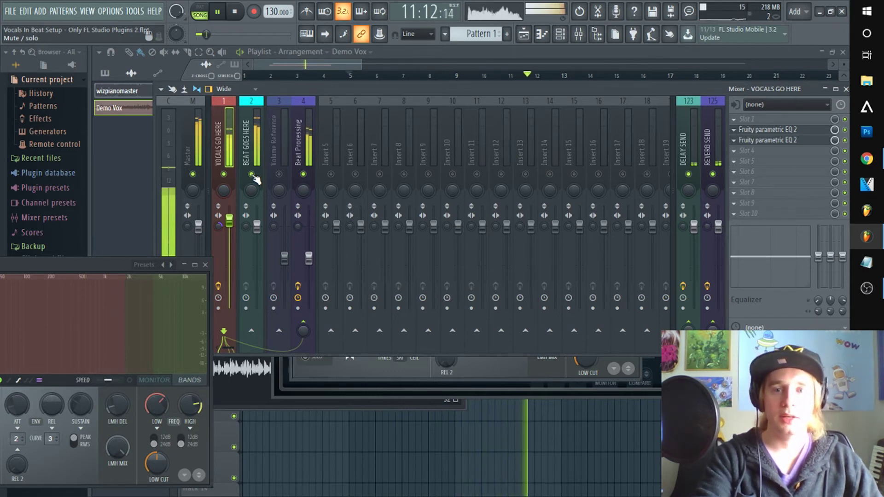
left_click(189, 128)
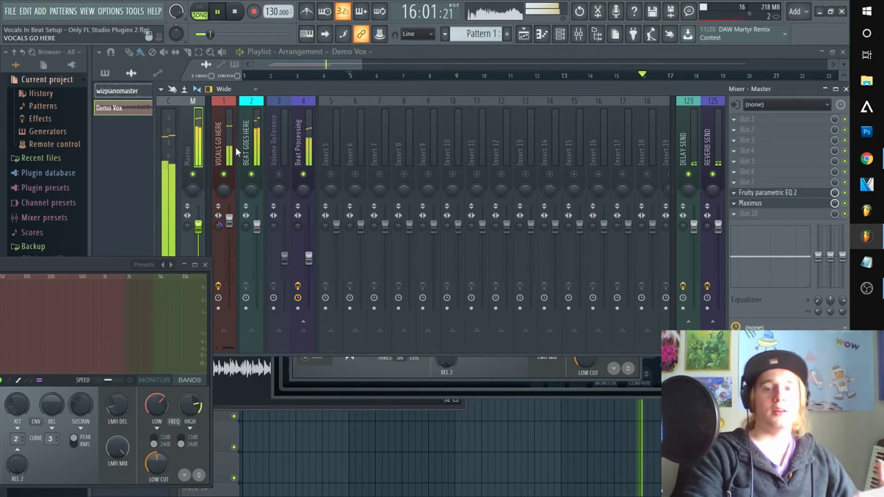
key("space")
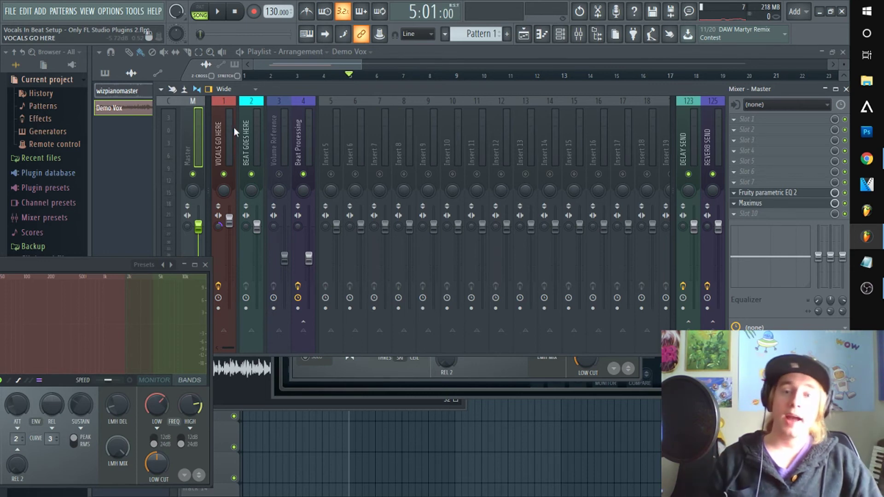
Review the Volume Reference, vocals and Beat Processing tracks, including the Professoars VoxBeat Synthesis controls, and return to the vocals track
left_click(276, 135)
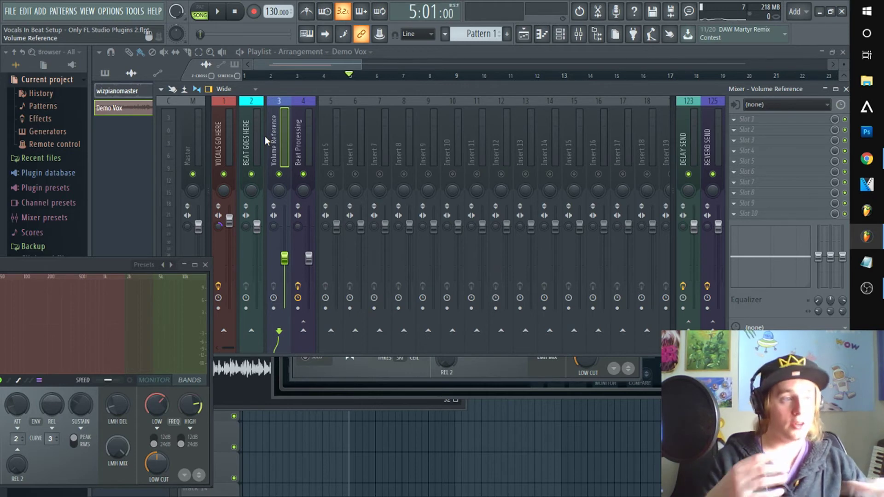
left_click(223, 140)
left_click(298, 143)
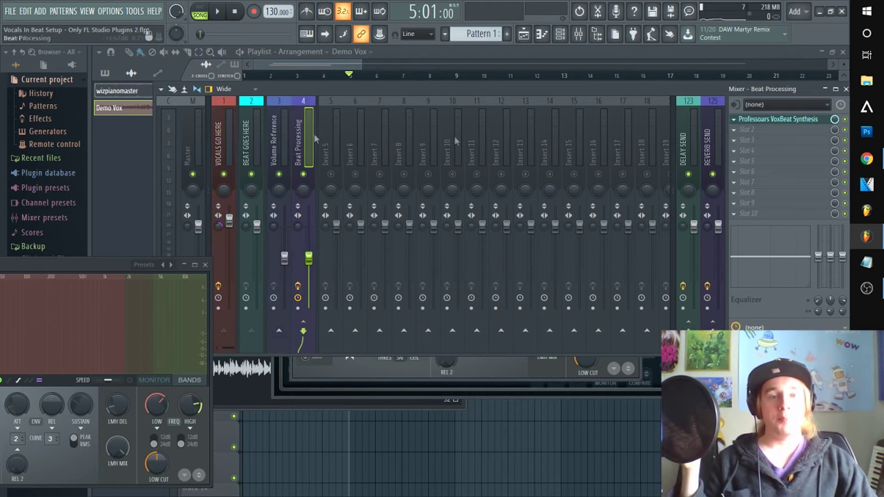
left_click(767, 120)
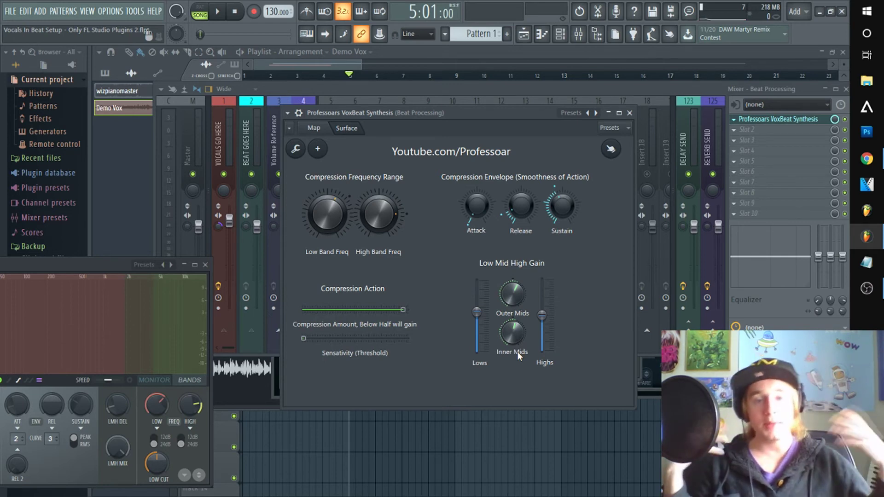
left_click(396, 91)
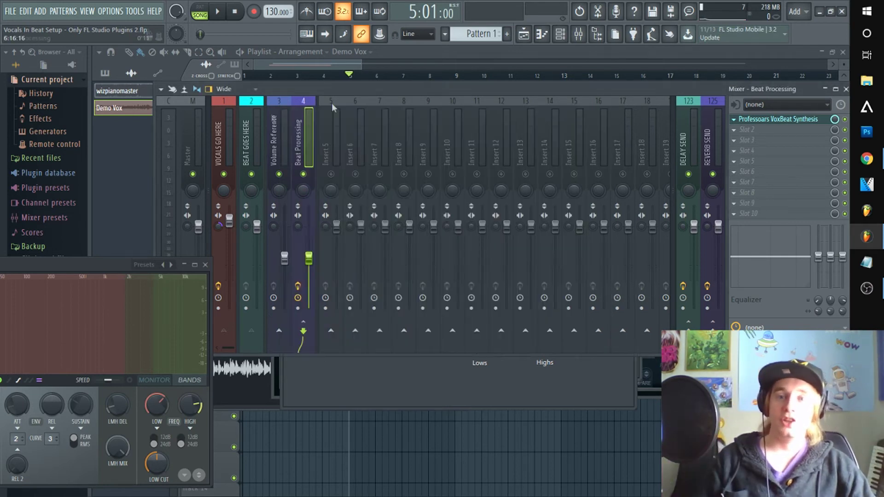
left_click(229, 140)
Inspect the Fruity parametric EQ 2 curves on the DELAY SEND and REVERB SEND tracks
left_click(687, 134)
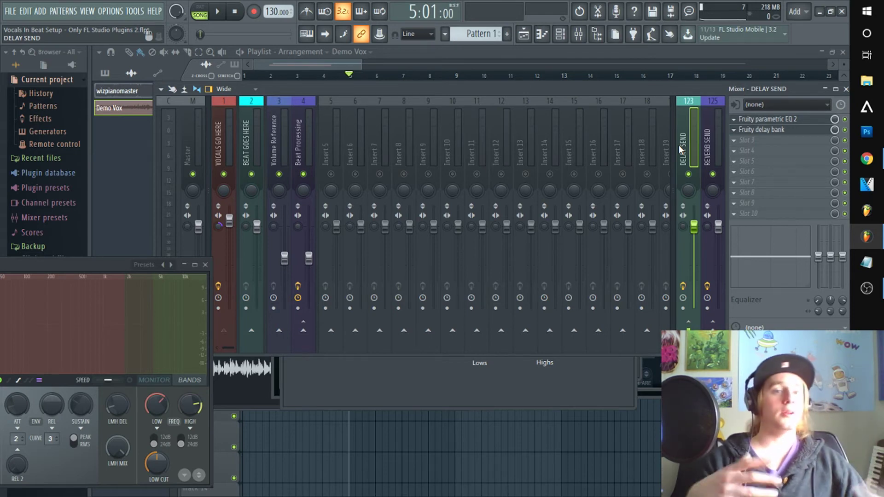
left_click(757, 122)
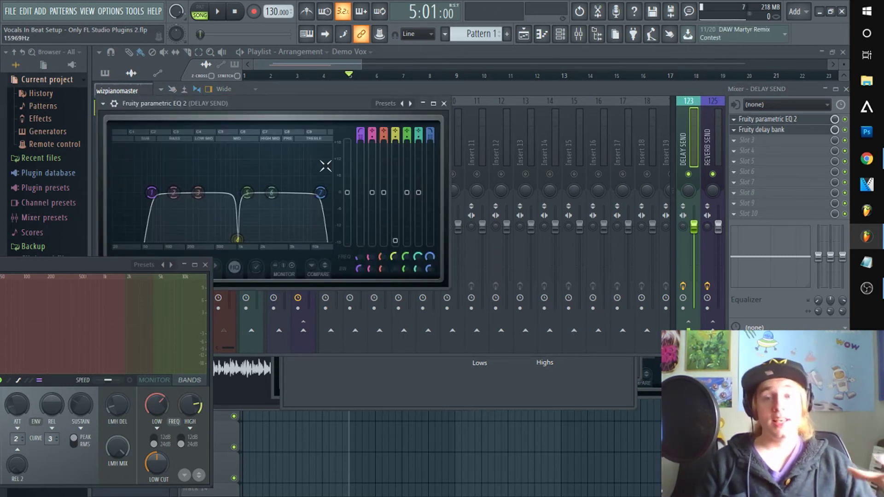
left_click(708, 120)
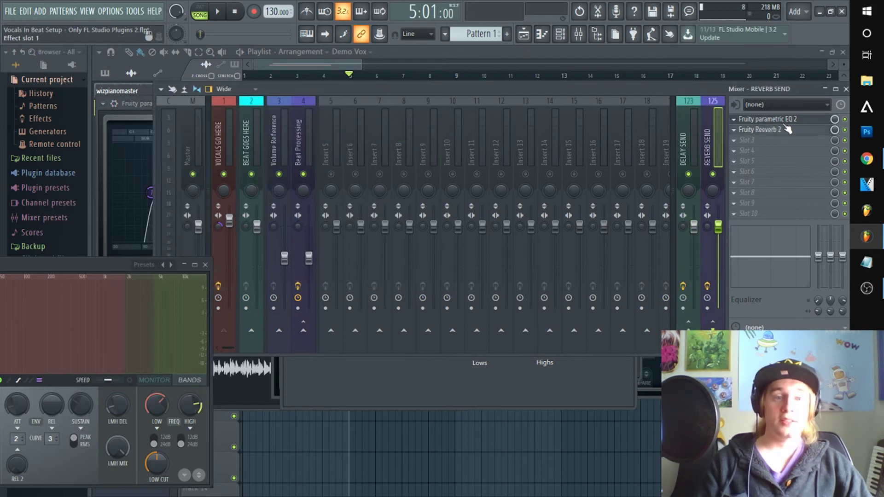
left_click(785, 120)
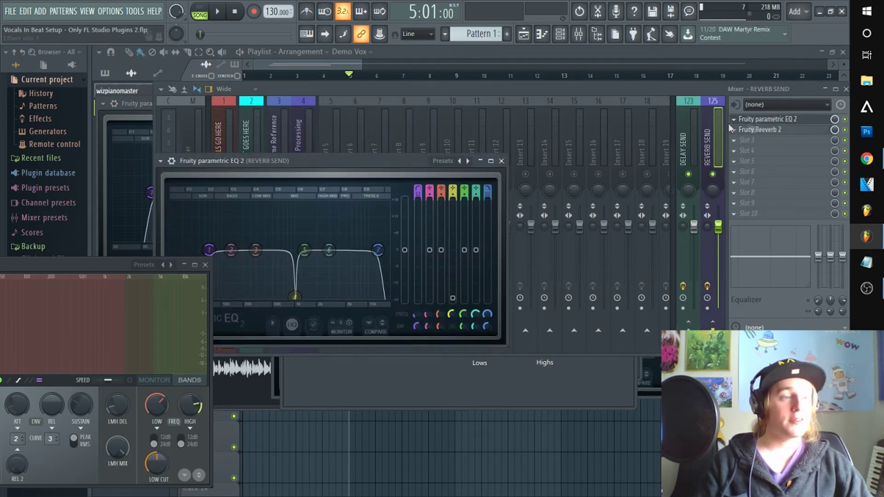
left_click(688, 131)
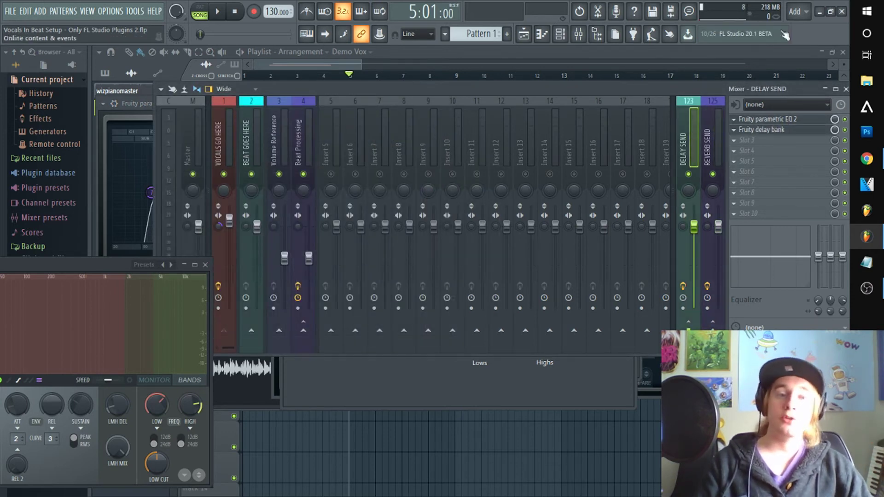
left_click(786, 120)
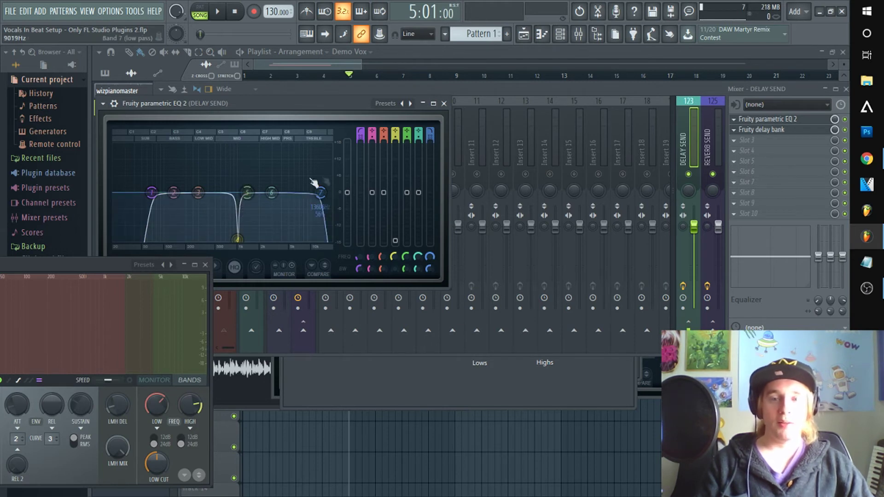
left_click(705, 135)
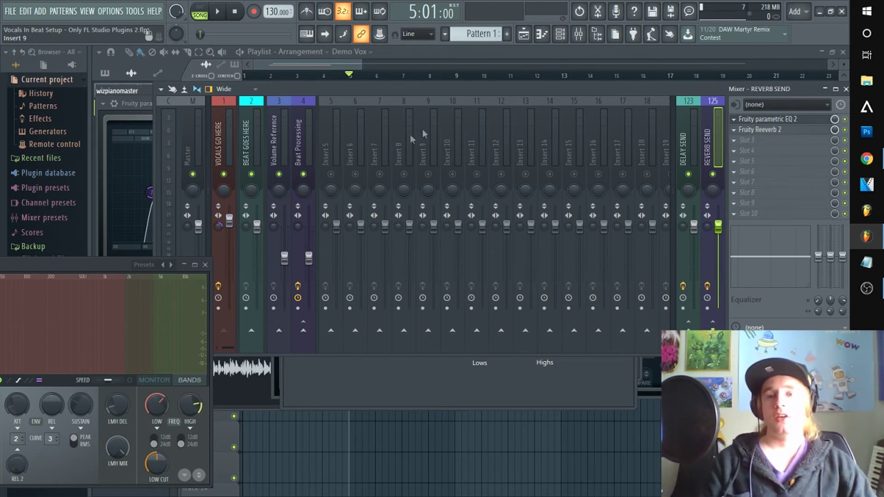
Open Professoars VoxBeat Synthesis on the Beat Processing track and bring up the dialog for saving its preset
left_click(302, 138)
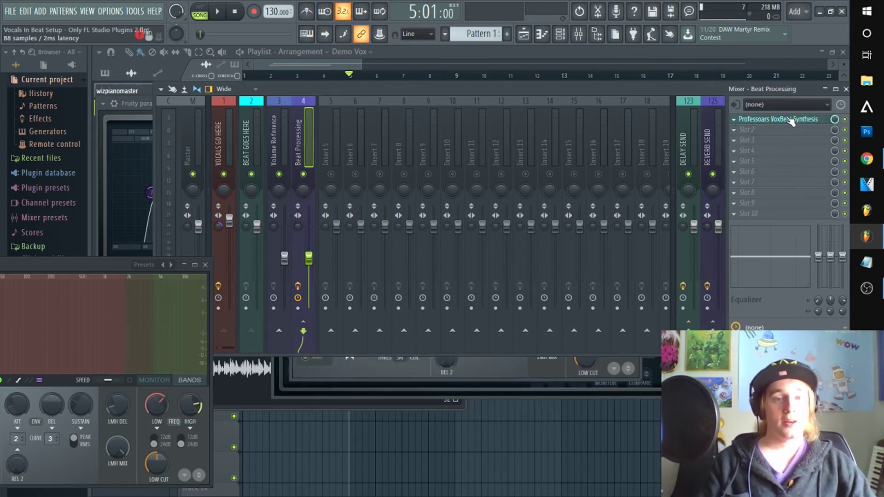
left_click(791, 119)
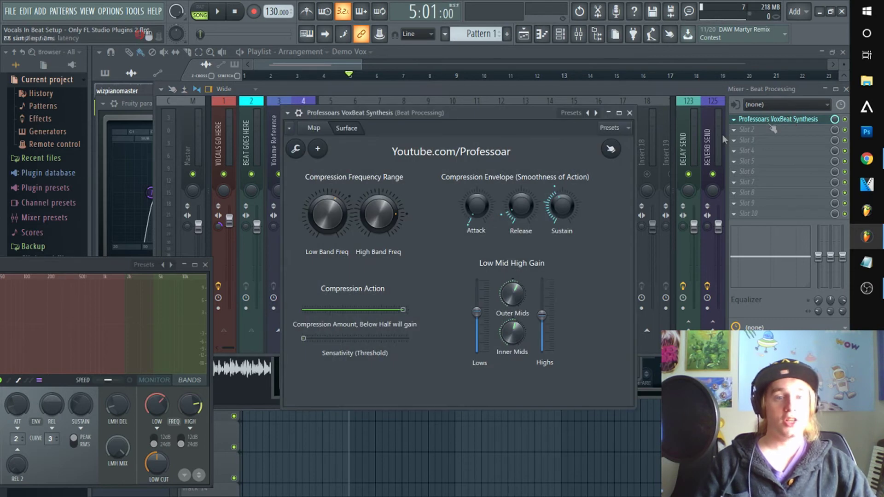
left_click(288, 114)
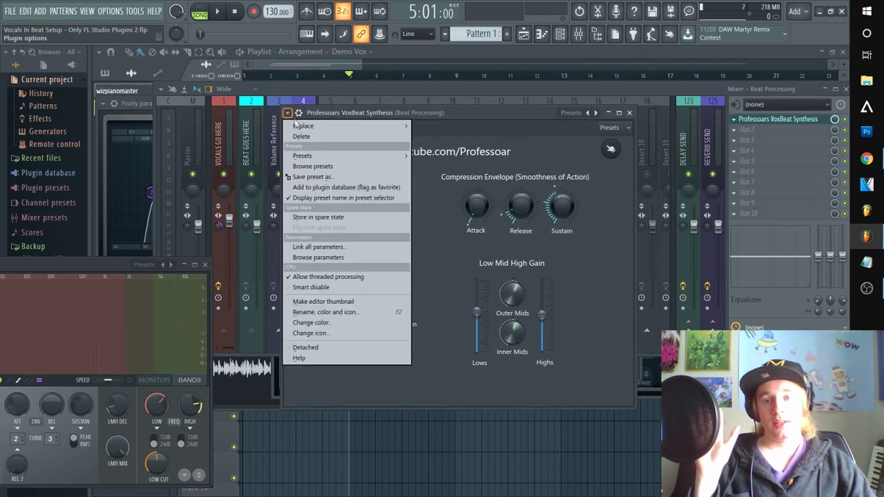
left_click(310, 178)
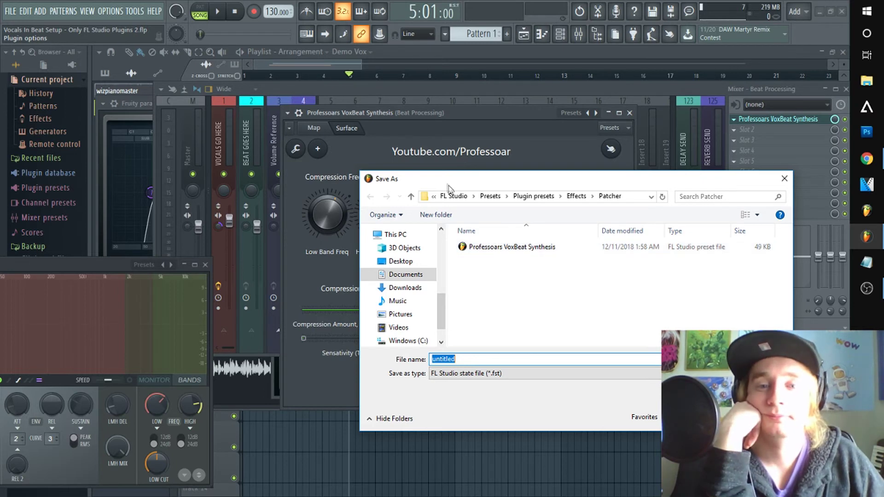
Go up from the Patcher presets folder through FL Studio to Documents and look through its folders
left_click(459, 197)
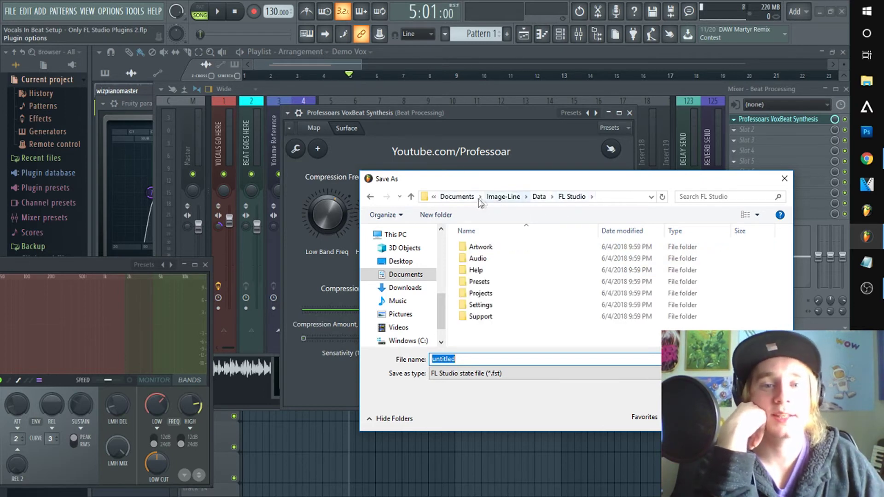
left_click(458, 196)
scroll(495, 295, "down", 6)
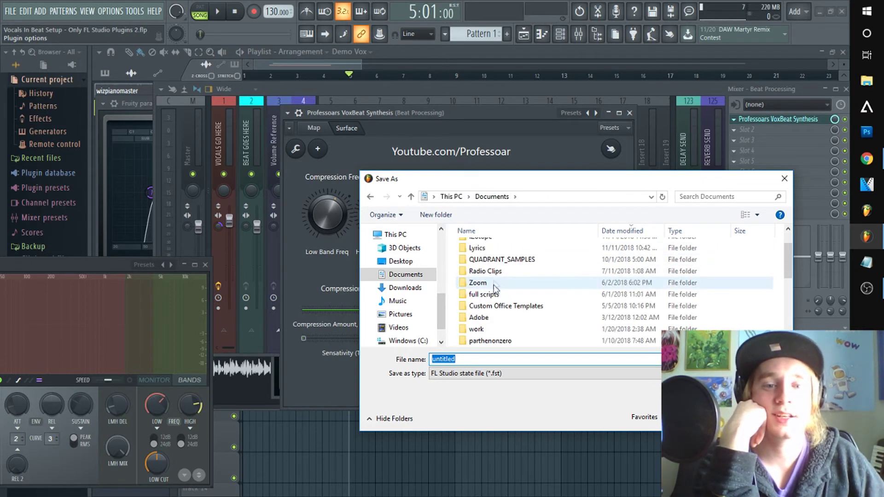
scroll(494, 335, "up", 6)
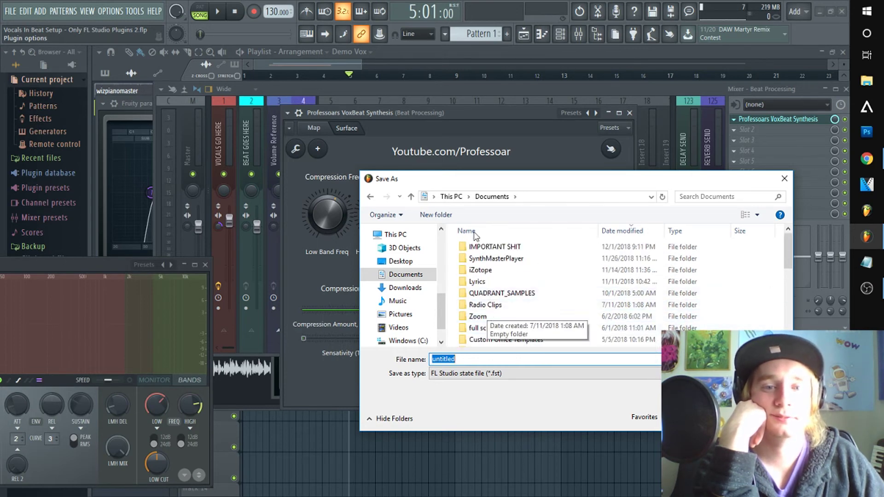
Starting at This PC, browse to Documents > Image-Line > Data > FL Studio in the save dialog
left_click(399, 238)
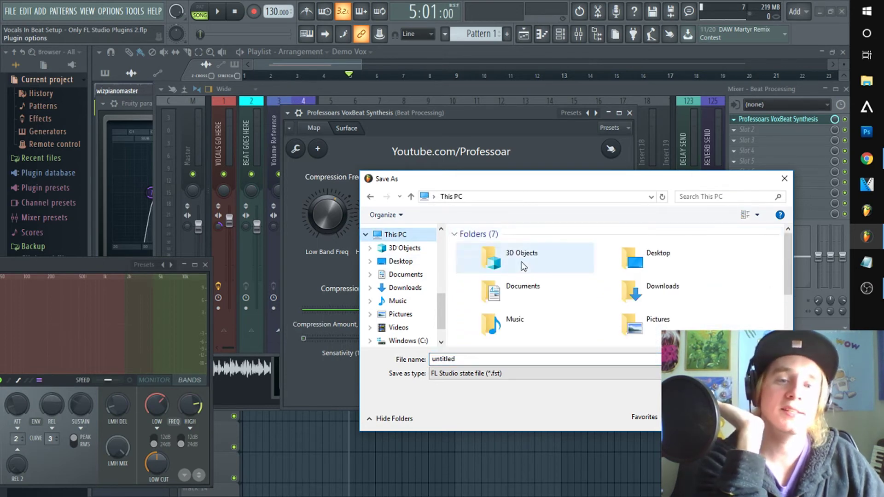
double_click(516, 297)
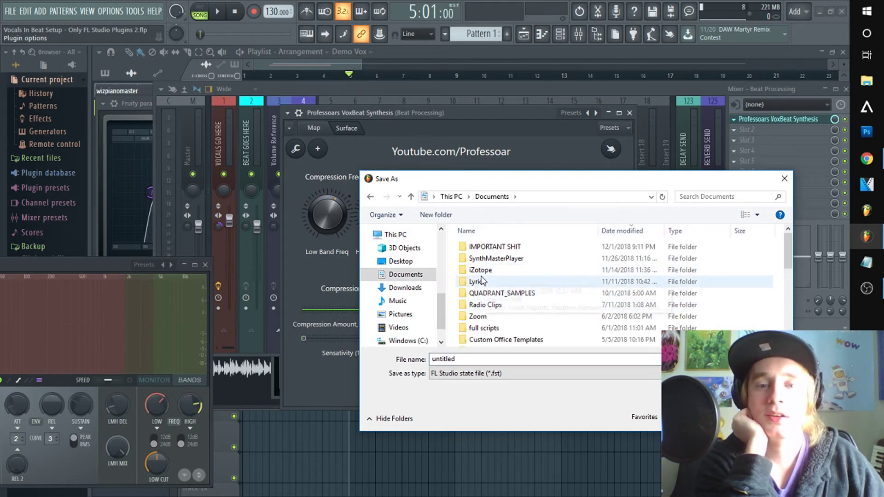
scroll(509, 308, "down", 2)
scroll(508, 308, "down", 3)
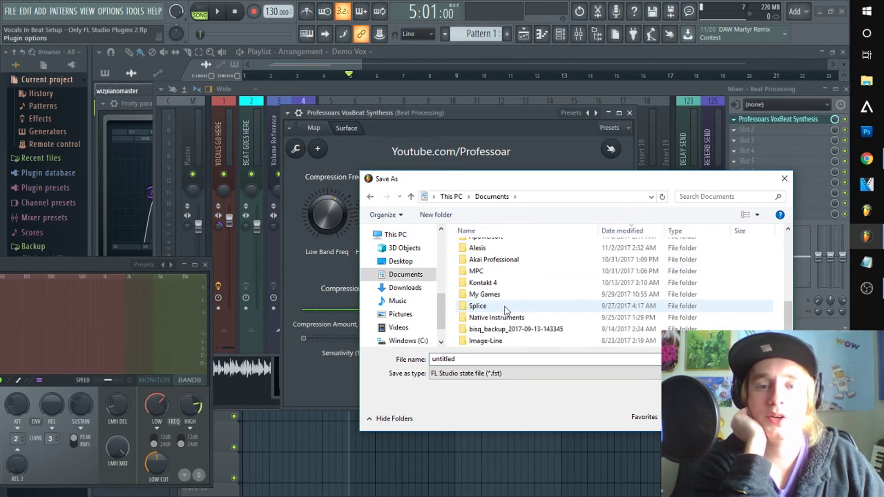
double_click(498, 344)
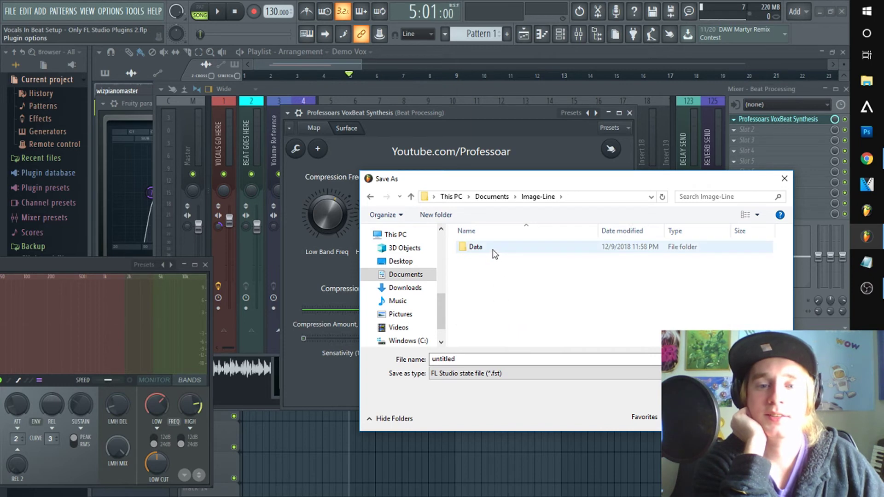
double_click(493, 249)
double_click(487, 295)
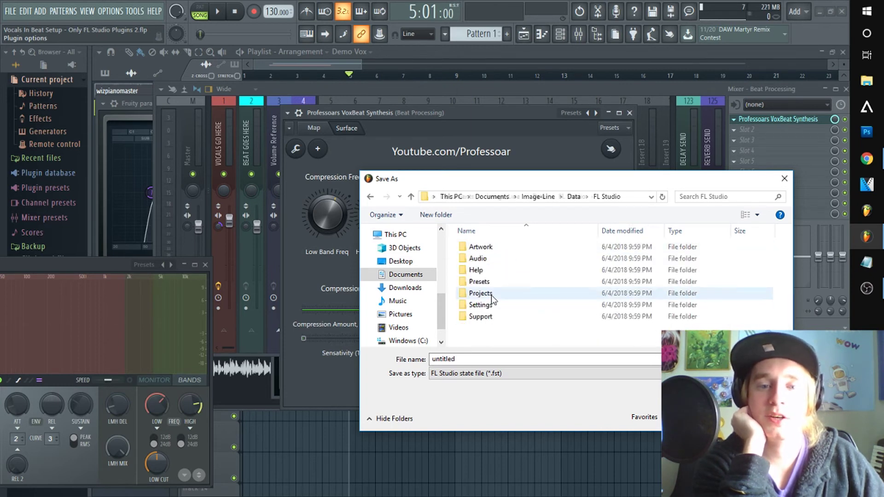
Open the Presets folder and look inside its Plugin presets and Mixer presets subfolders
double_click(490, 283)
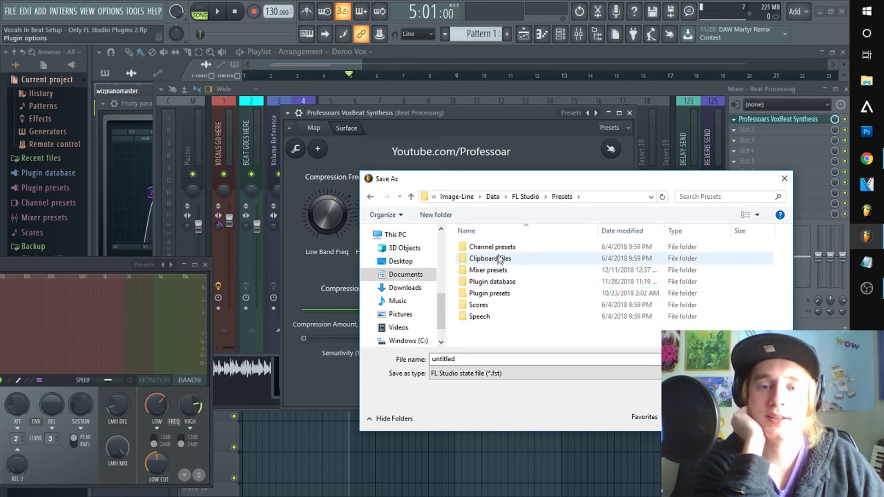
left_click(491, 296)
double_click(491, 296)
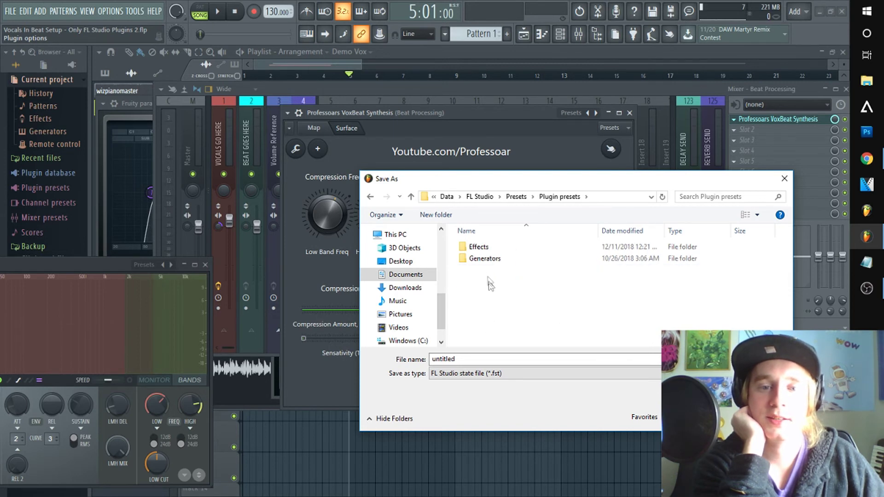
left_click(516, 196)
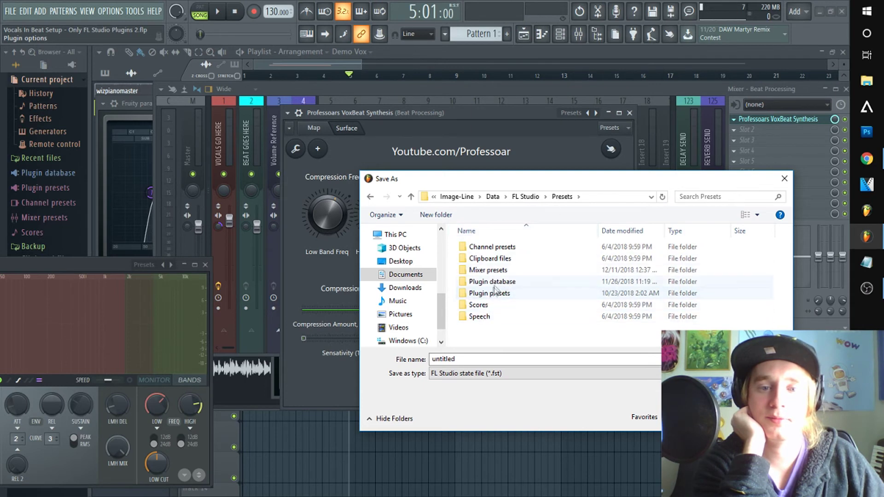
double_click(501, 269)
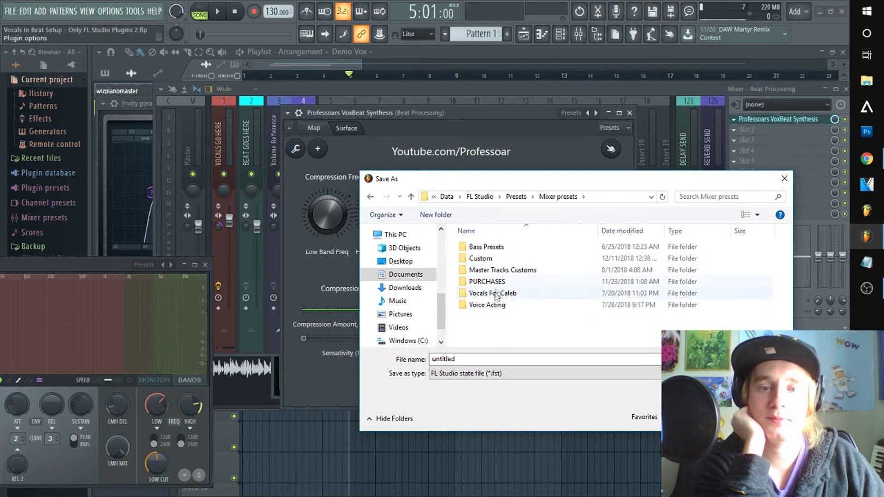
Cancel saving and reopen the VoxBeat Synthesis preset save dialog at its default Patcher folder
left_click(784, 178)
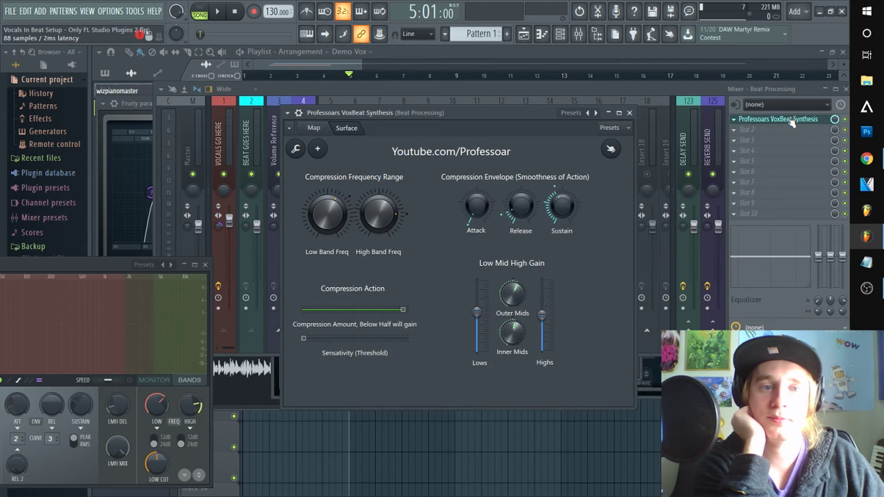
left_click(287, 113)
left_click(313, 176)
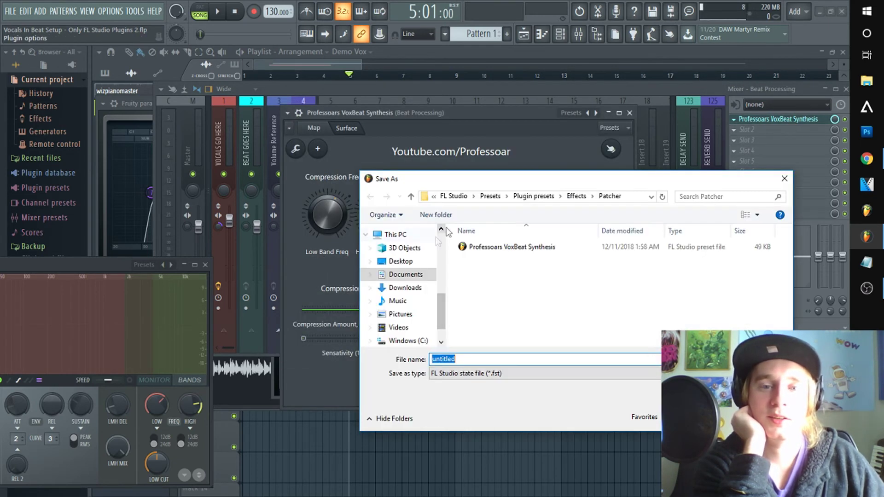
Go up to the Plugin presets folder and browse back through Effects to the Patcher folder
left_click(519, 197)
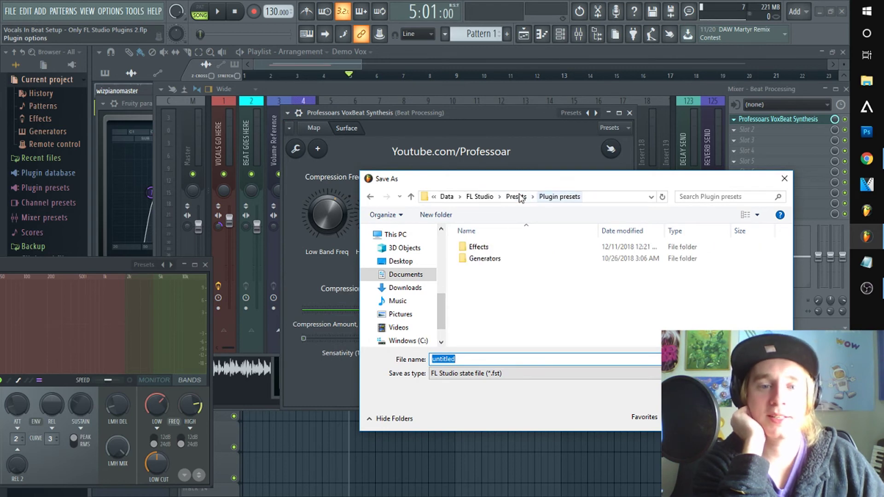
double_click(472, 249)
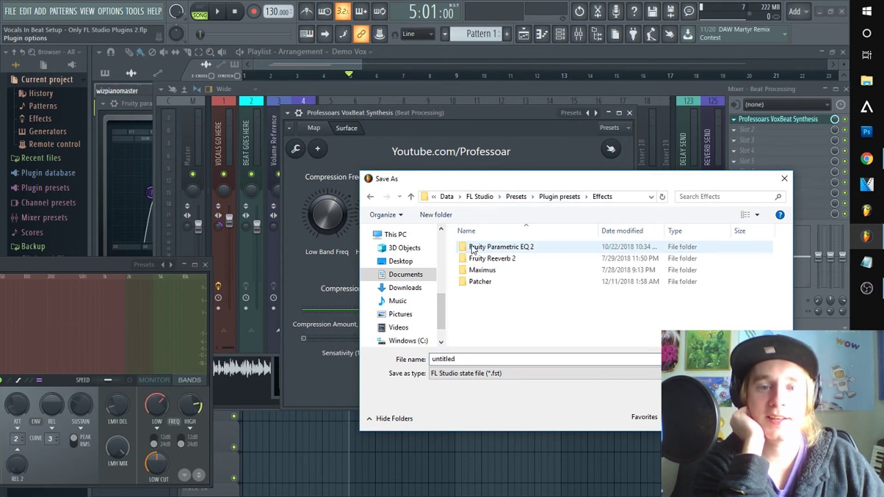
double_click(486, 283)
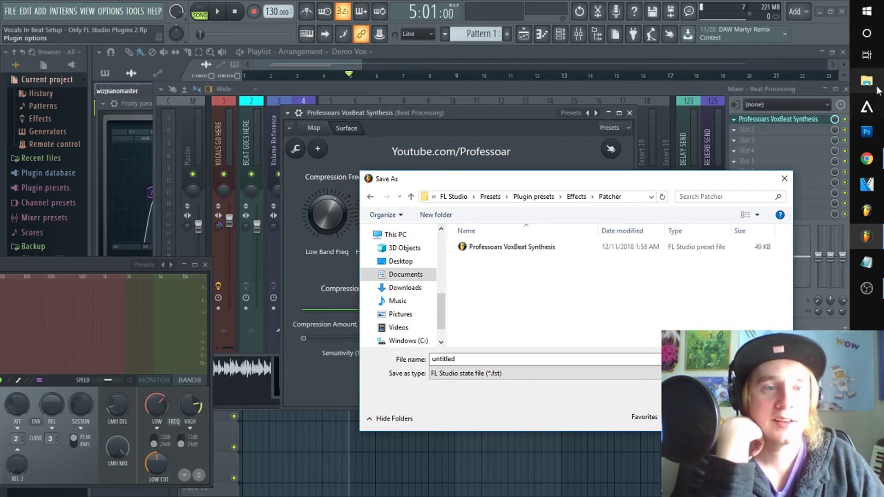
Open File Explorer beside the save dialog to point out Downloads, close it and cancel saving the preset
key("super+e")
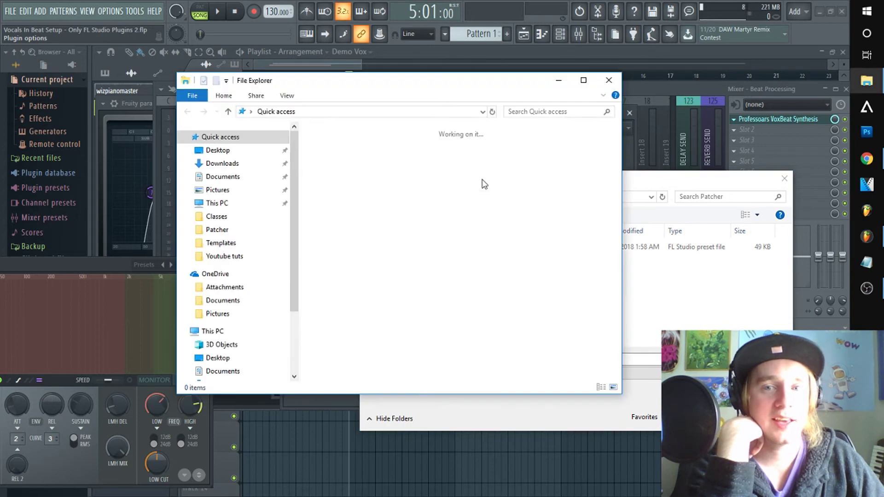
left_click_drag(414, 82, 261, 65)
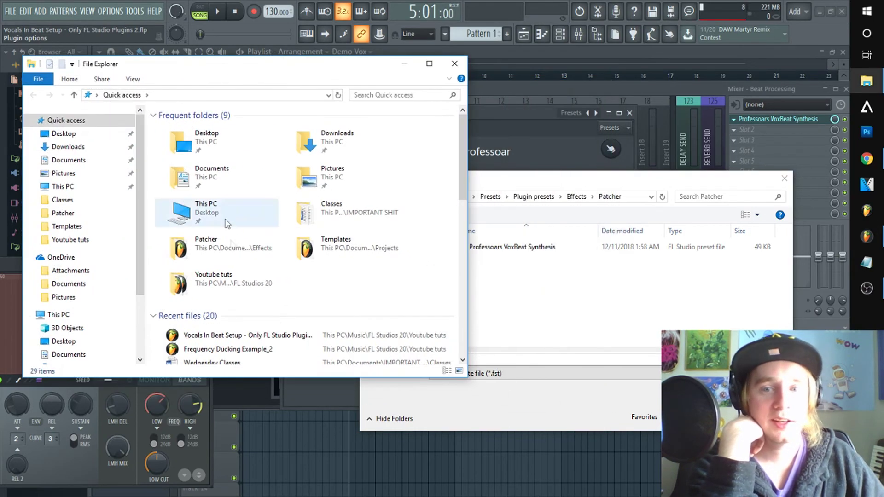
left_click(65, 147)
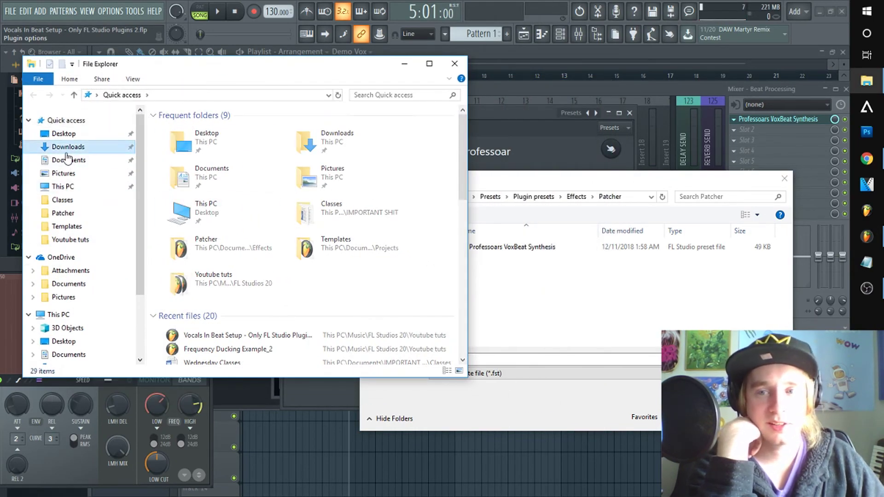
left_click_drag(302, 165, 301, 193)
left_click(450, 65)
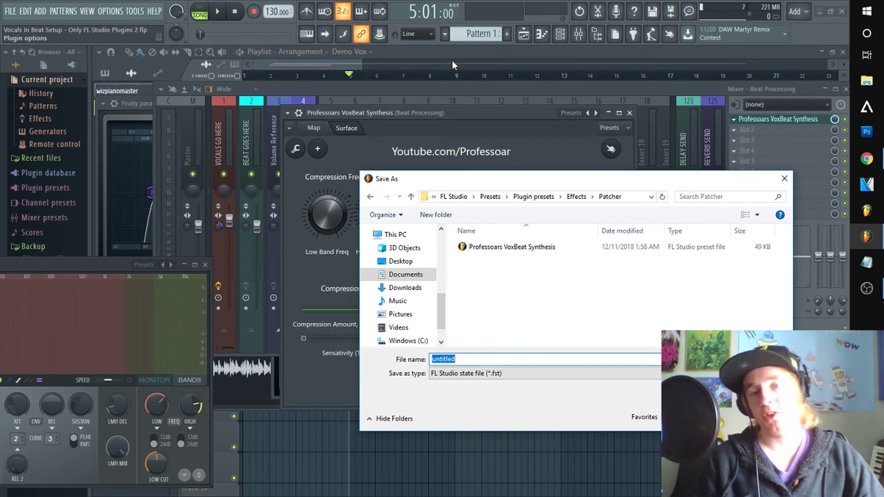
left_click(783, 179)
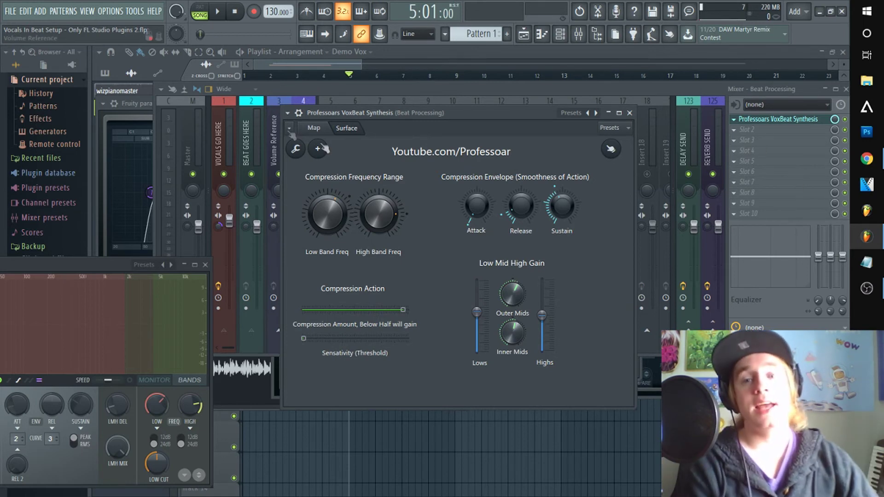
Bring the mixer forward and select the Beat Processing track, followed by the BEAT GOES HERE track
left_click(238, 121)
left_click(278, 129)
left_click(292, 125)
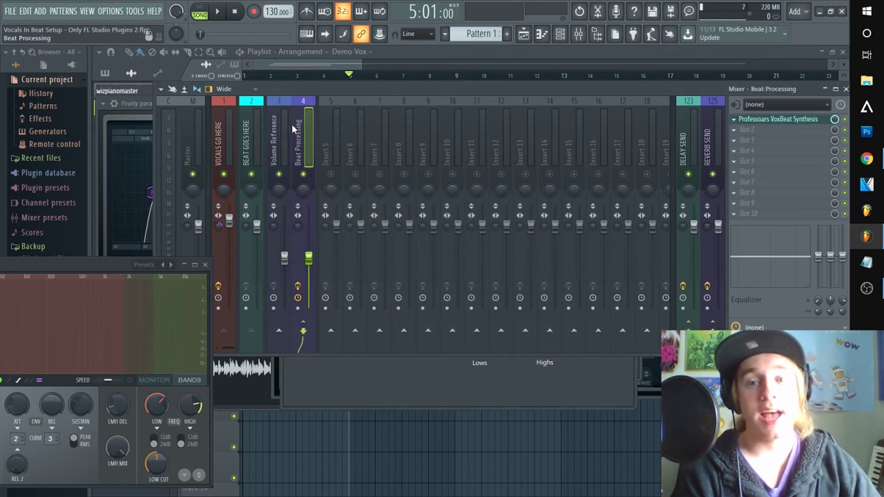
left_click(254, 131)
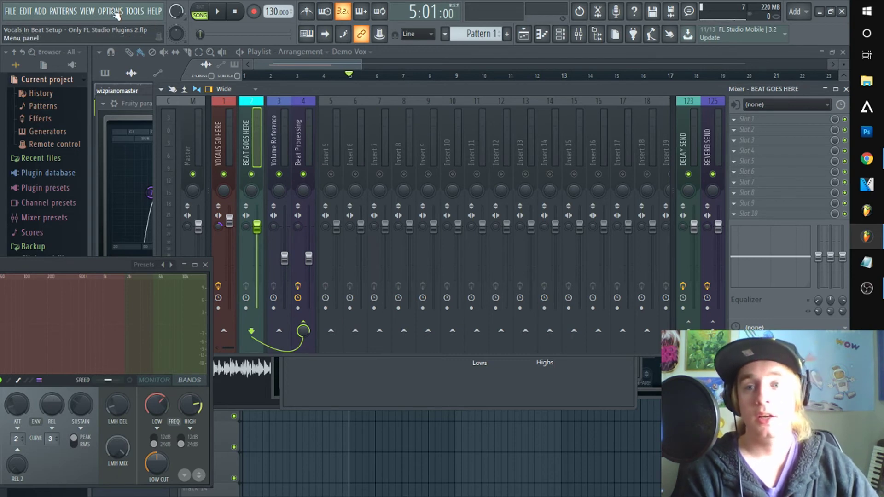
Create a new project from the Professoars VoxBeat Magic template without saving changes, and show its BEAT GOES HERE track in the mixer
left_click(10, 11)
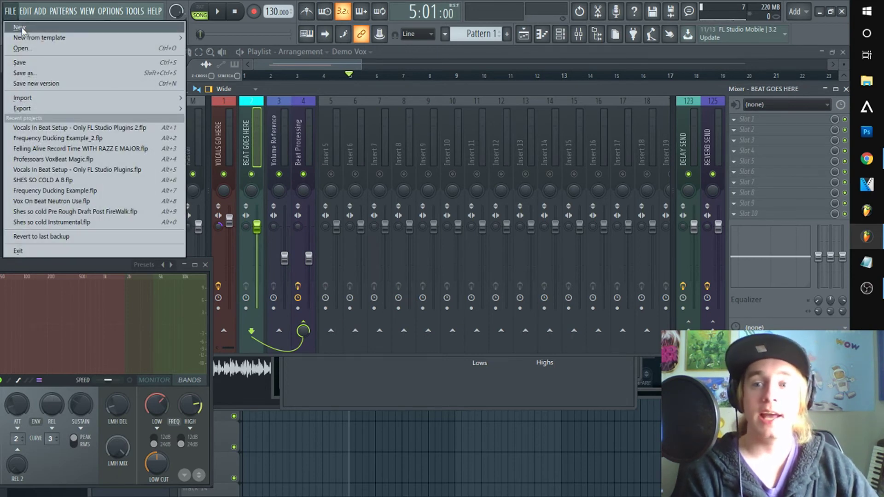
mouse_move(30, 41)
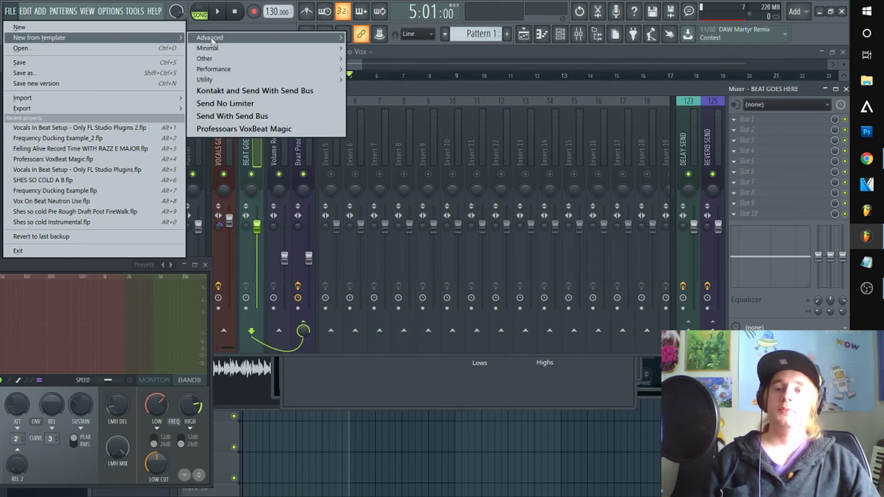
left_click(237, 133)
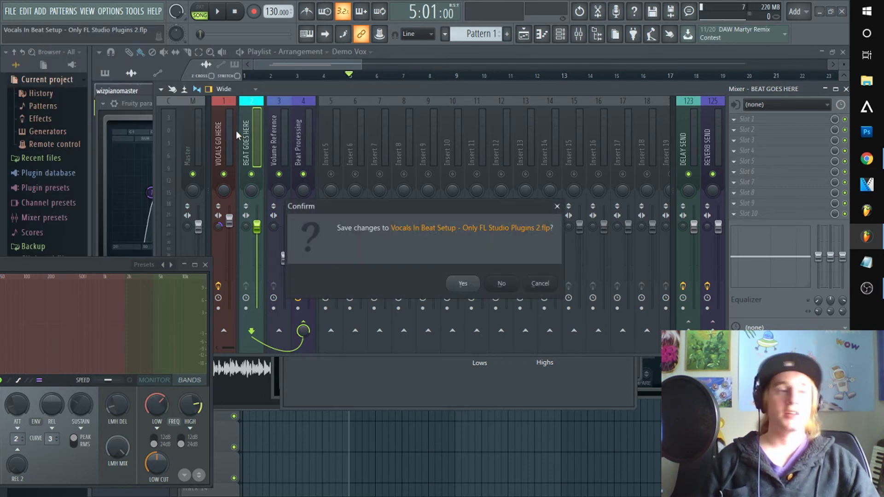
left_click(504, 282)
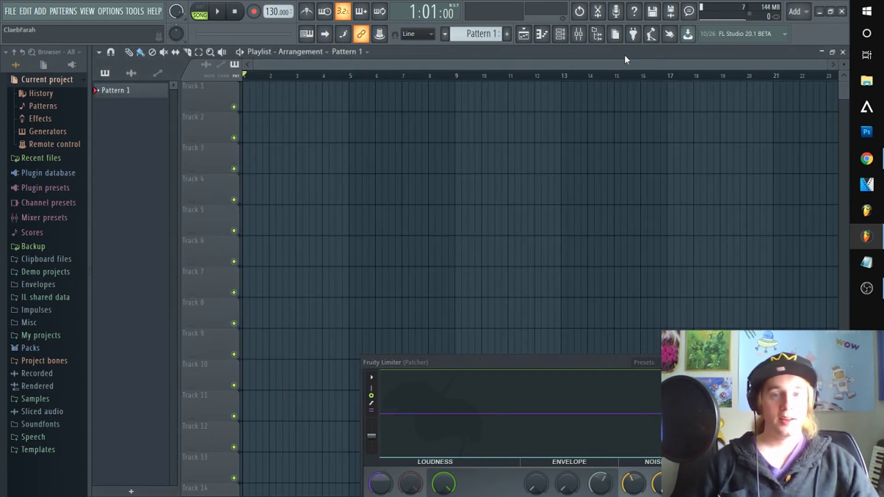
left_click(578, 35)
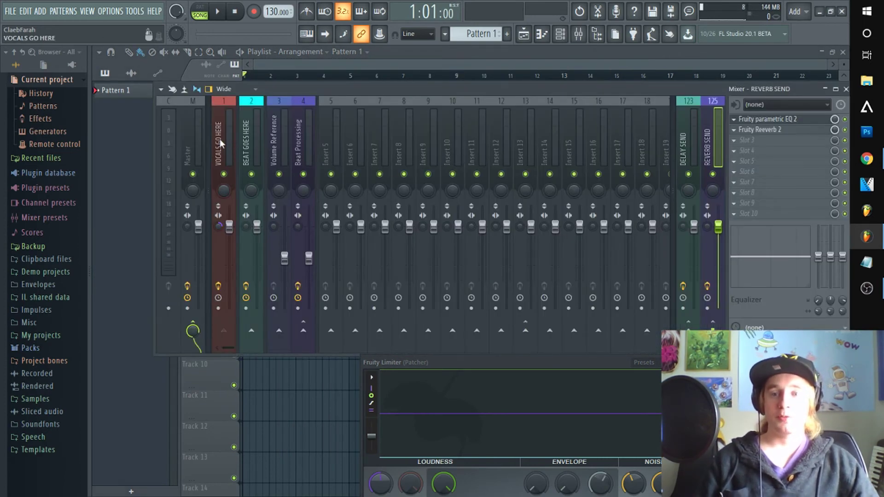
left_click(256, 133)
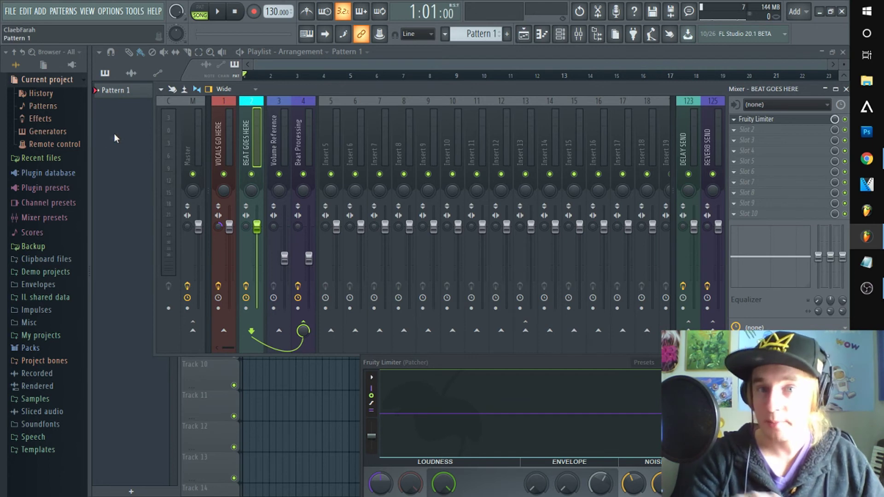
Open the dialog for saving a new project version, view the Downloads folder in File Explorer alongside it, and cancel saving
left_click(11, 10)
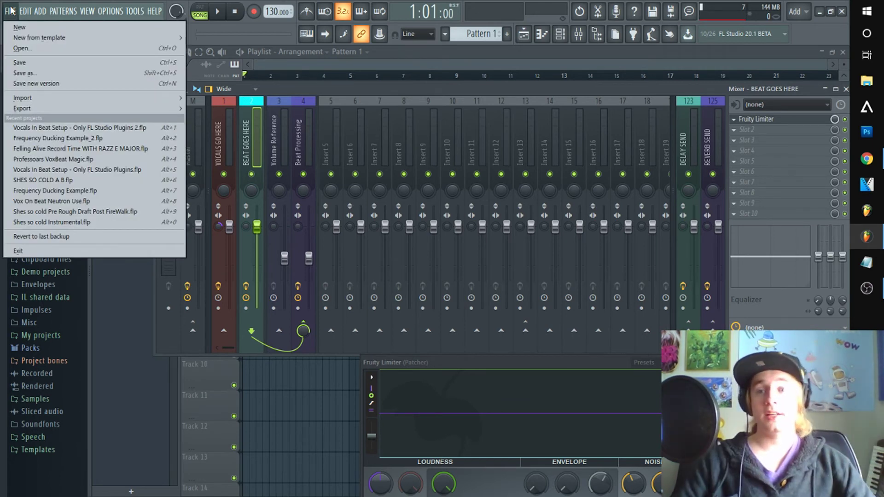
left_click(36, 82)
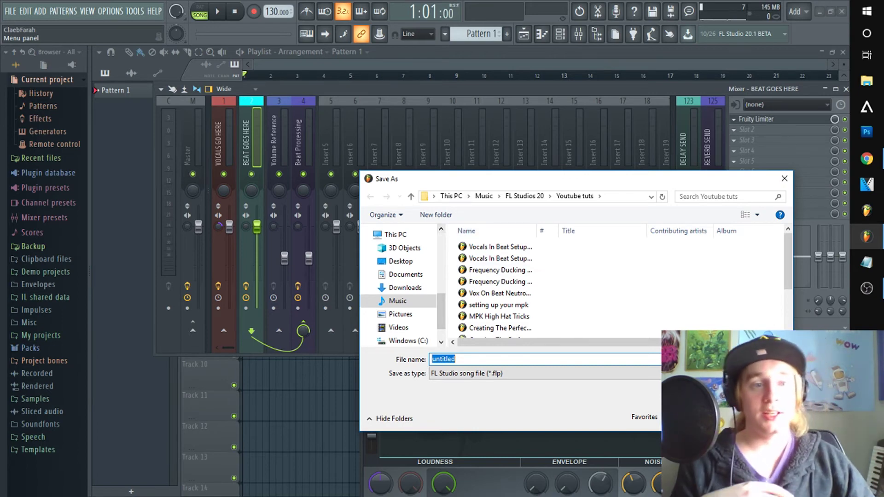
left_click(867, 80)
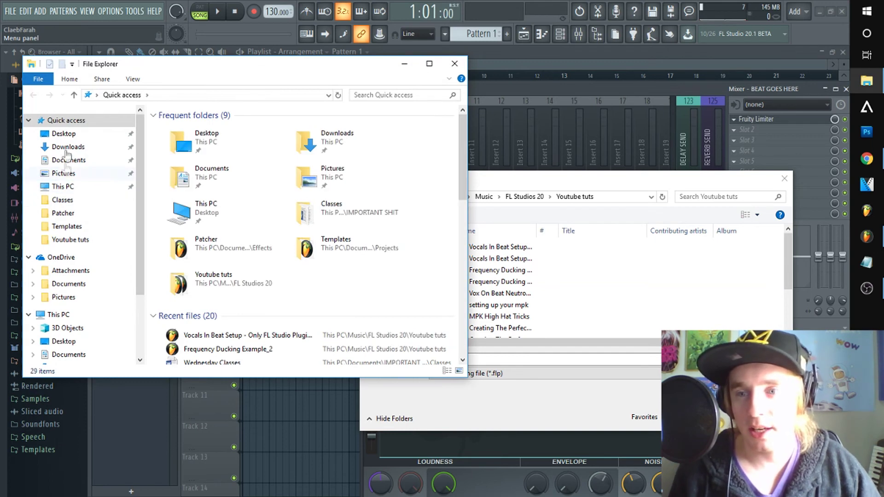
left_click(69, 148)
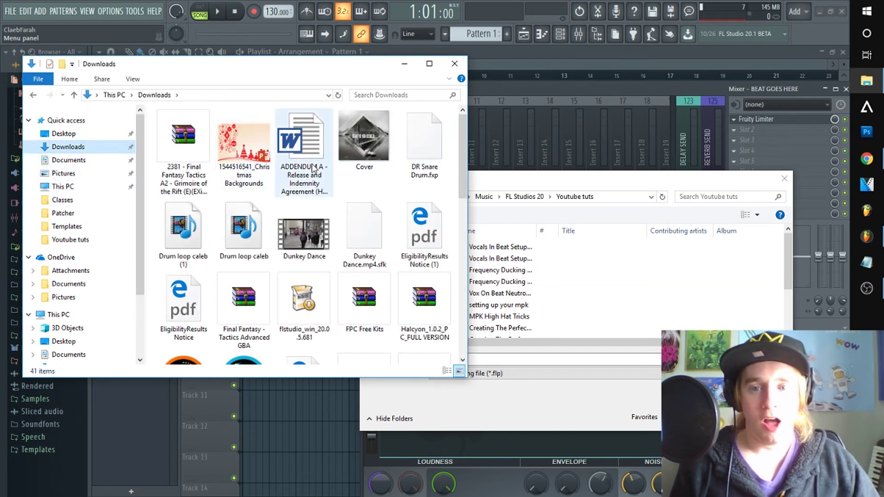
left_click(549, 180)
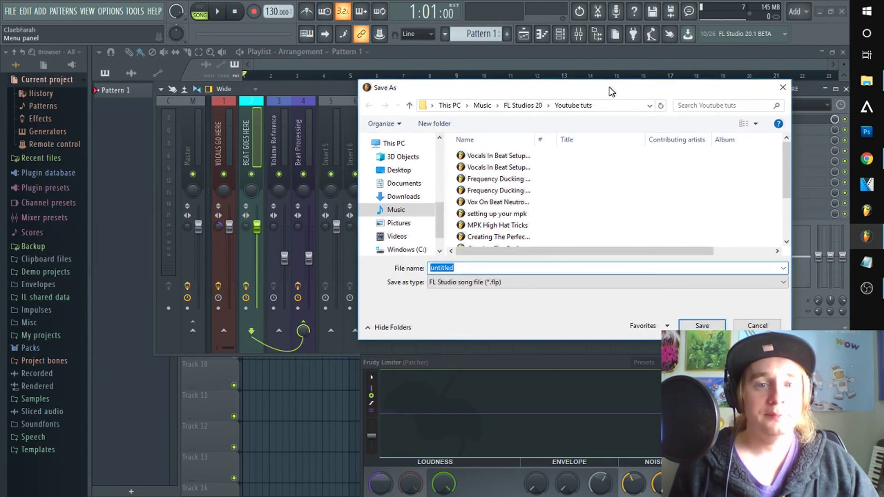
left_click(780, 89)
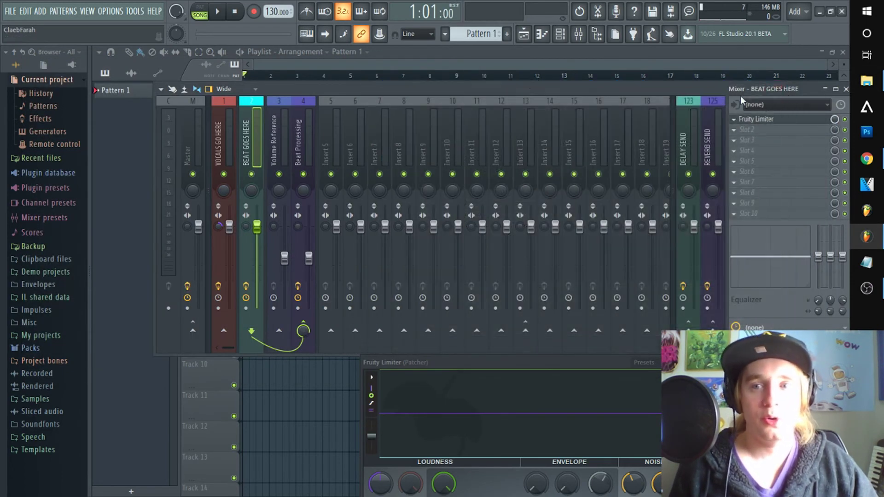
left_click(12, 11)
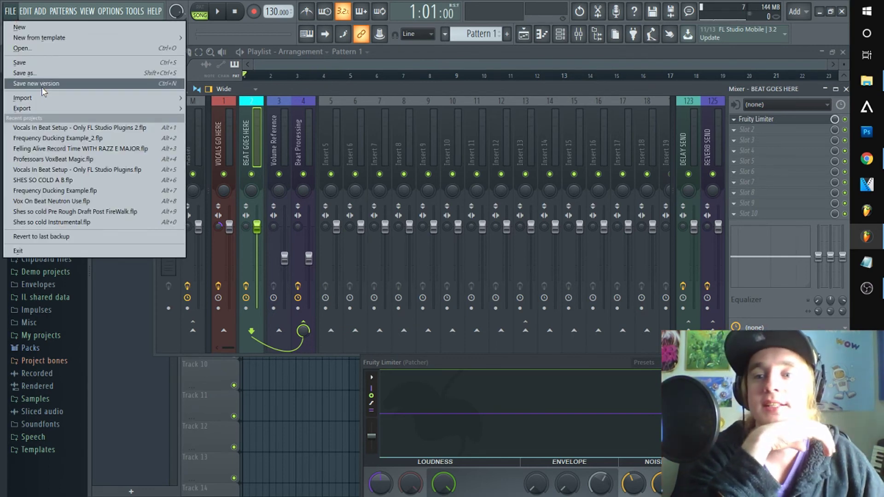
left_click(41, 85)
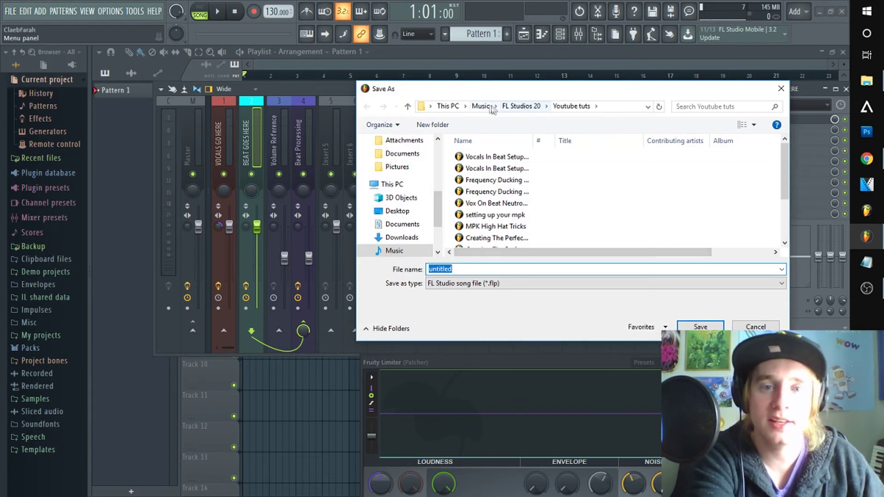
left_click(781, 88)
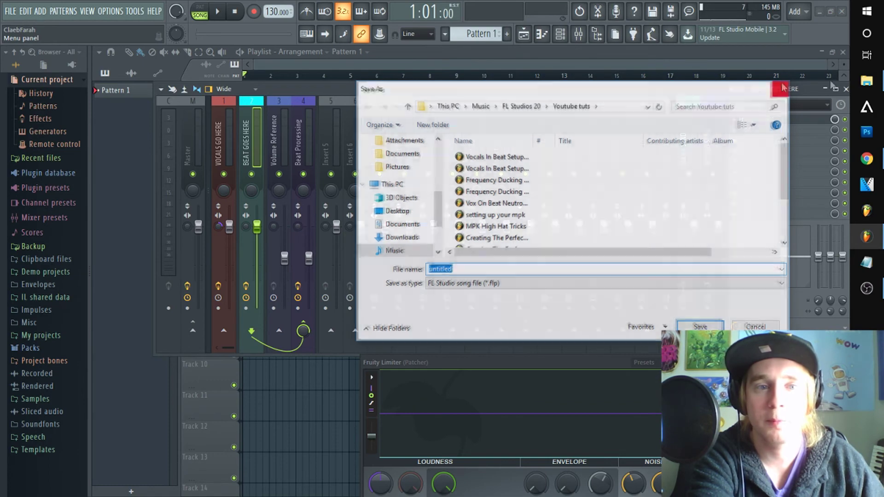
Switch to File Explorer, open Documents in a new window beside Downloads, and look through its folders
left_click(867, 80)
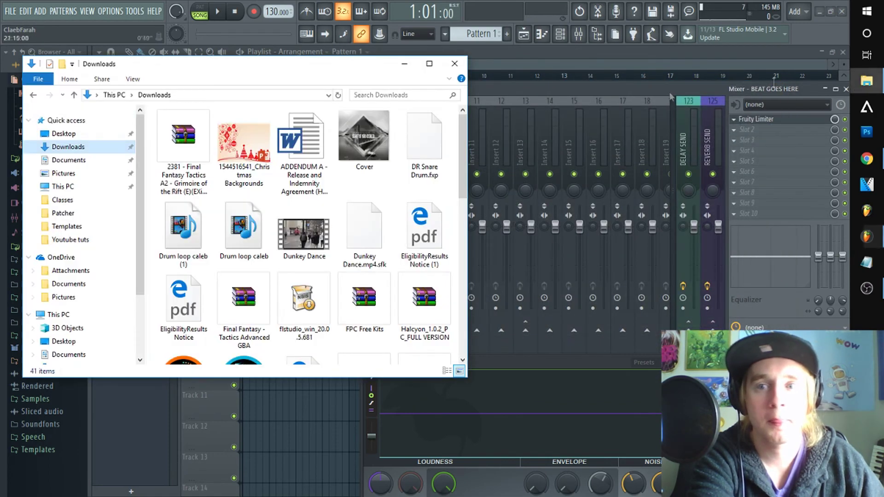
right_click(66, 161)
left_click(201, 179)
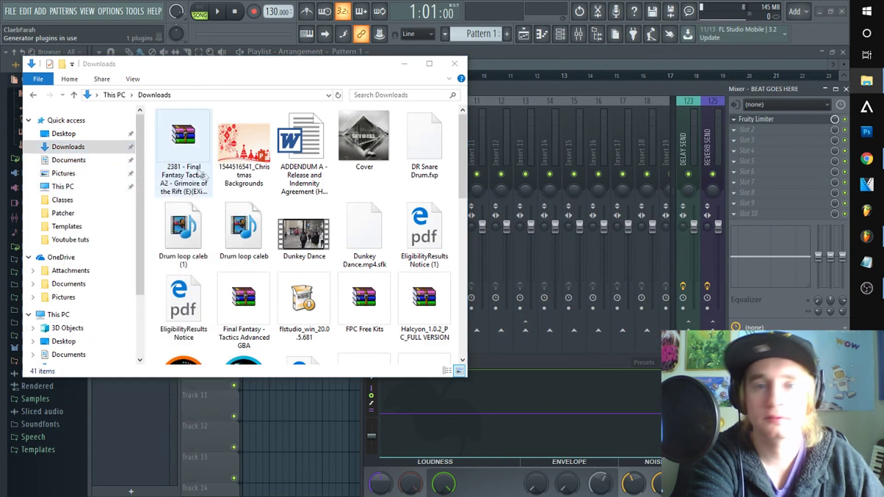
left_click_drag(319, 84, 568, 91)
scroll(545, 199, "down", 1)
scroll(506, 253, "down", 10)
scroll(455, 309, "up", 15)
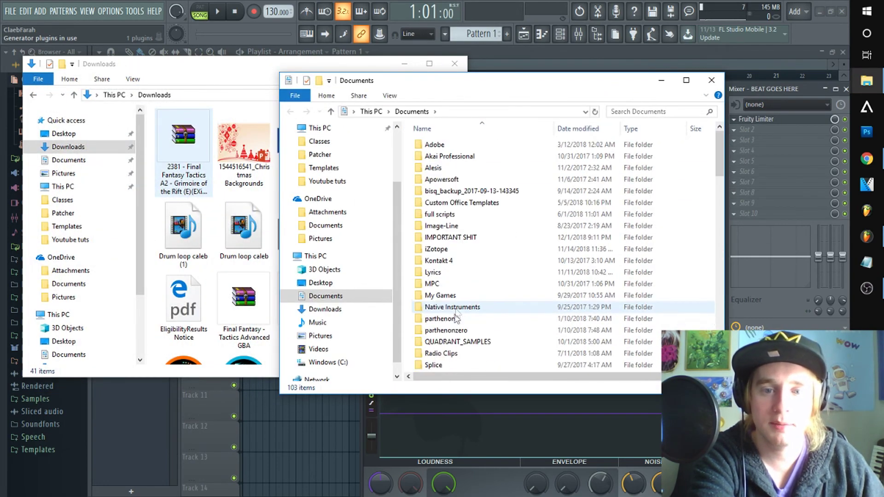
scroll(449, 338, "down", 2)
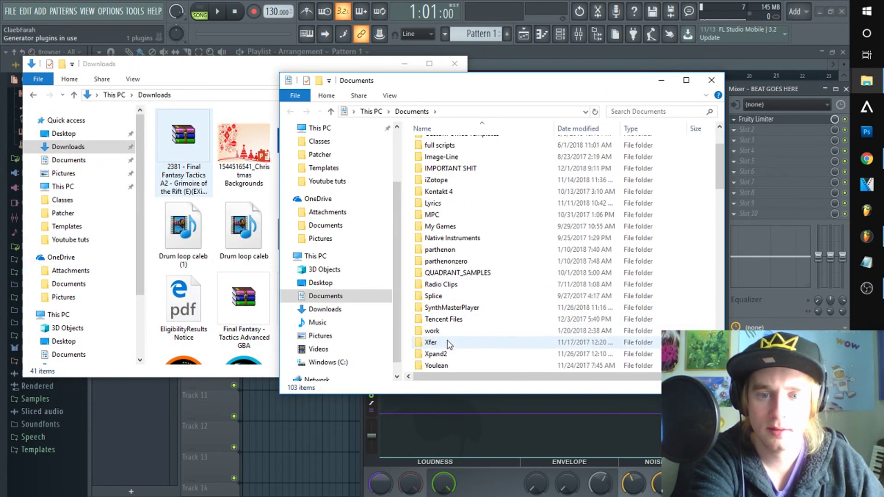
scroll(448, 345, "down", 2)
scroll(444, 313, "up", 4)
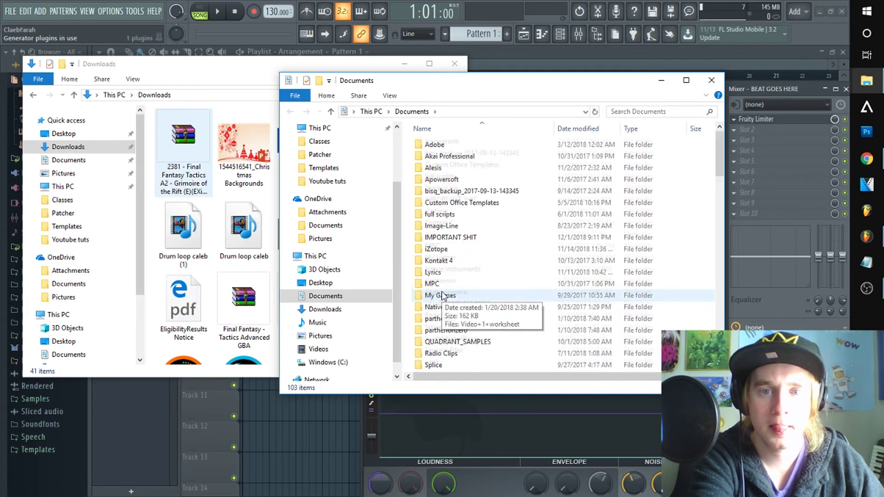
Browse from Documents to Image-Line > Data > FL Studio > Projects > Templates
double_click(441, 227)
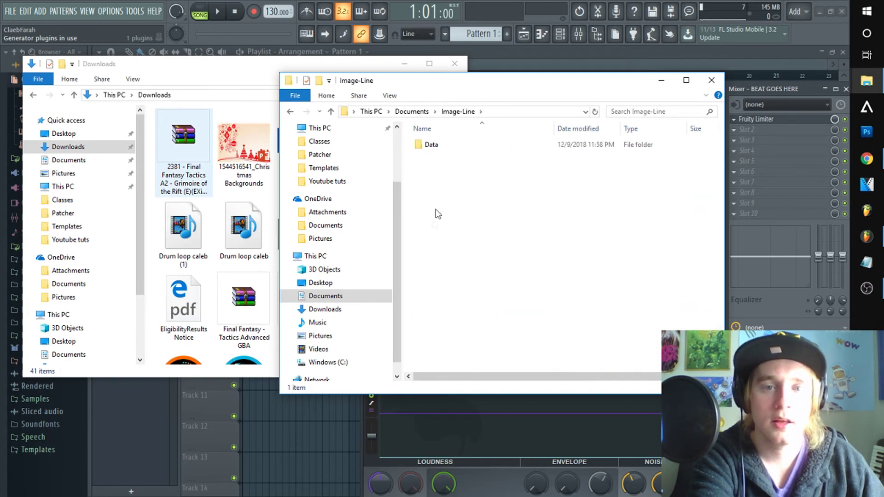
double_click(433, 148)
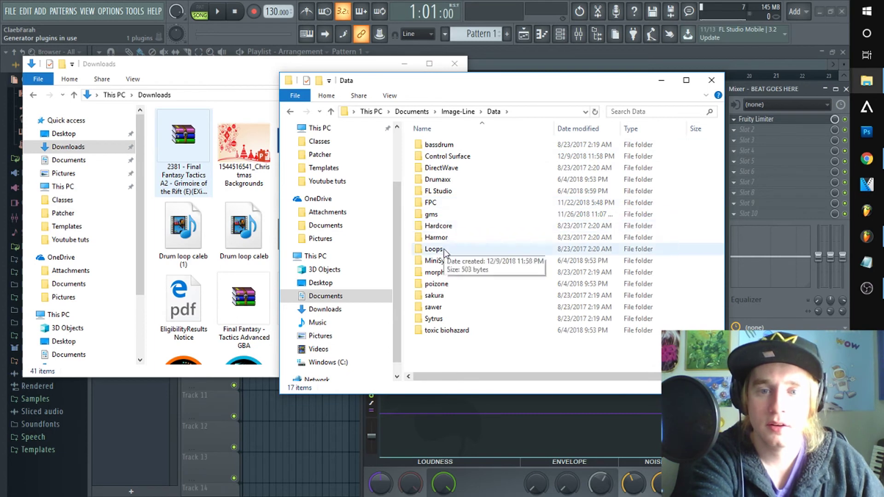
double_click(437, 192)
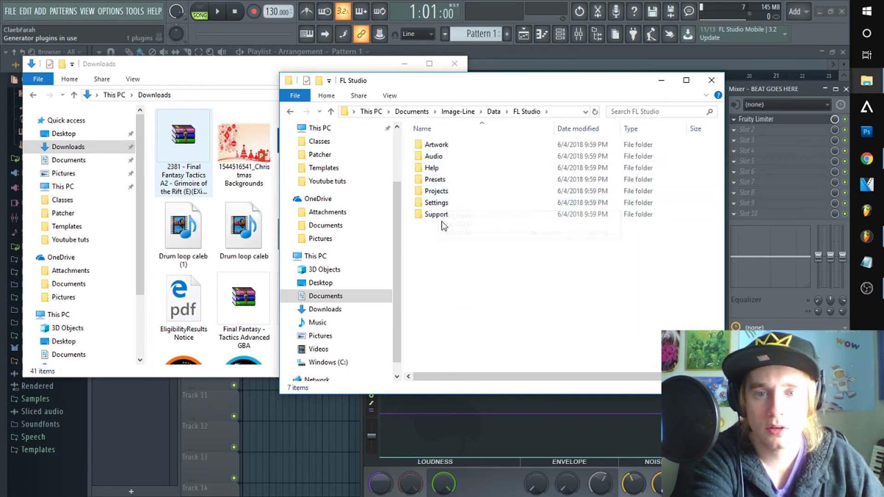
double_click(436, 190)
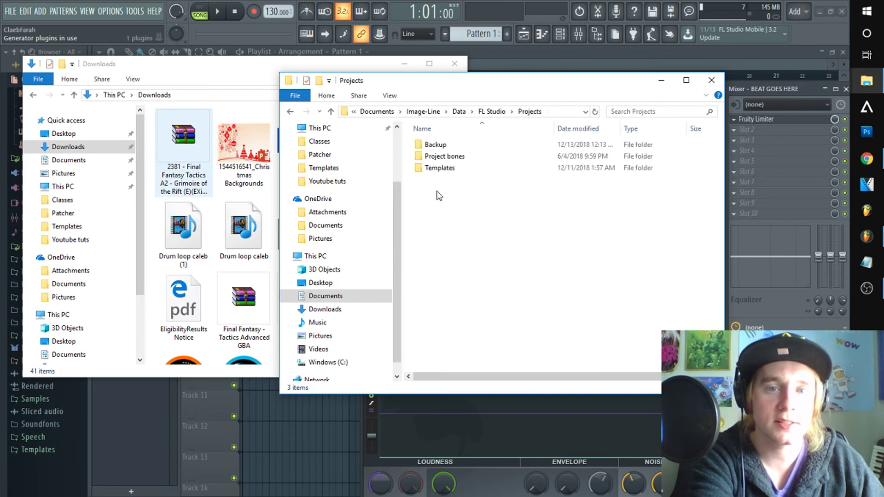
double_click(441, 168)
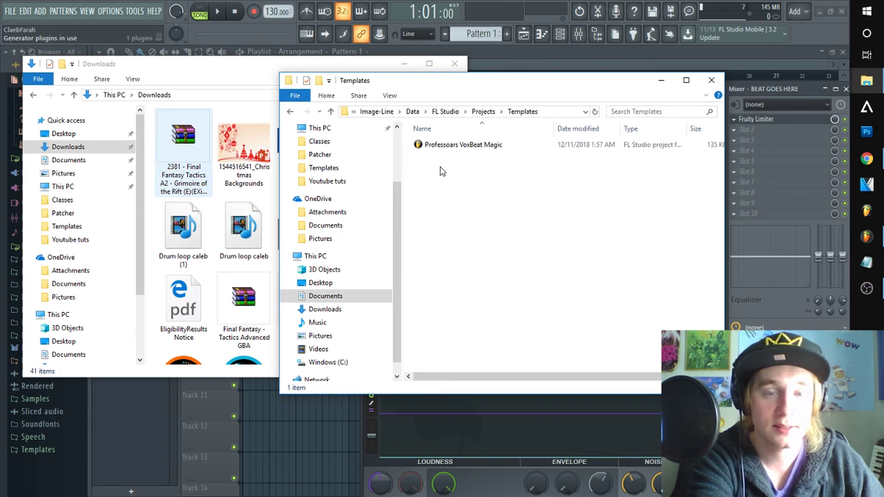
Demonstrate moving a file from Downloads into the Templates folder, and select the Professoars VoxBeat Magic project there
left_click(187, 156)
left_click_drag(187, 155, 506, 217)
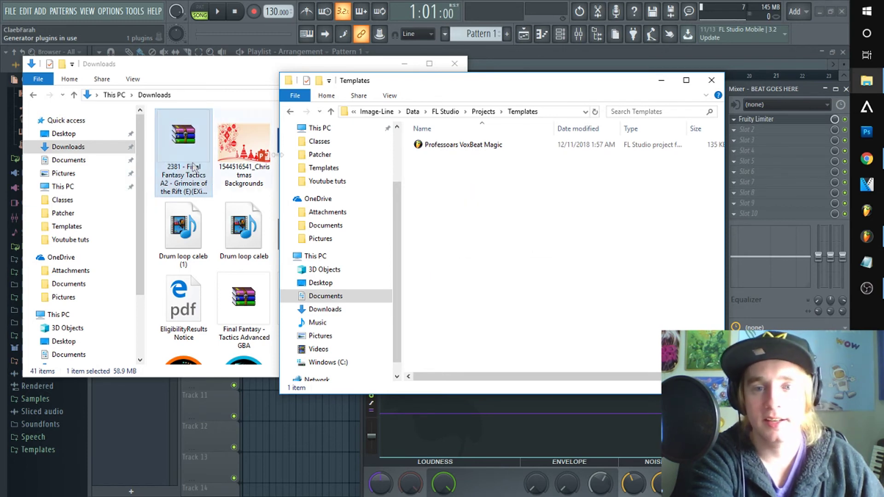
left_click_drag(455, 146, 511, 194)
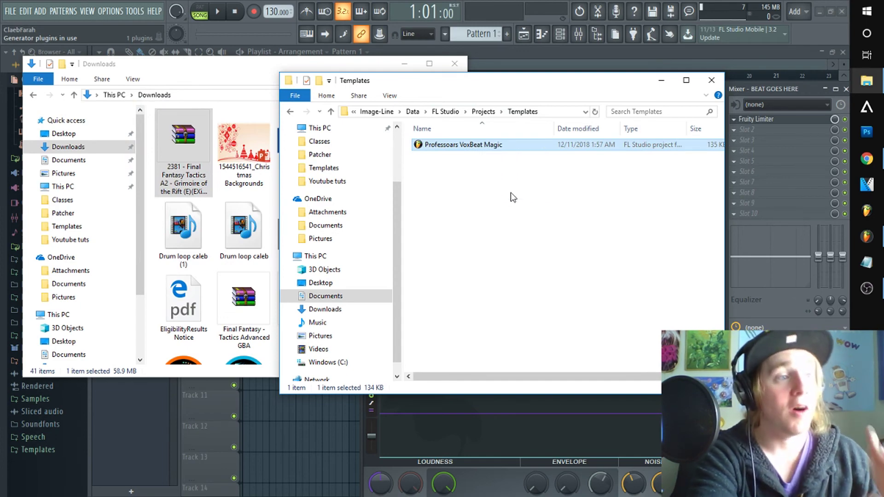
Close the Templates and Downloads windows in File Explorer, and close FL Studio
left_click(712, 80)
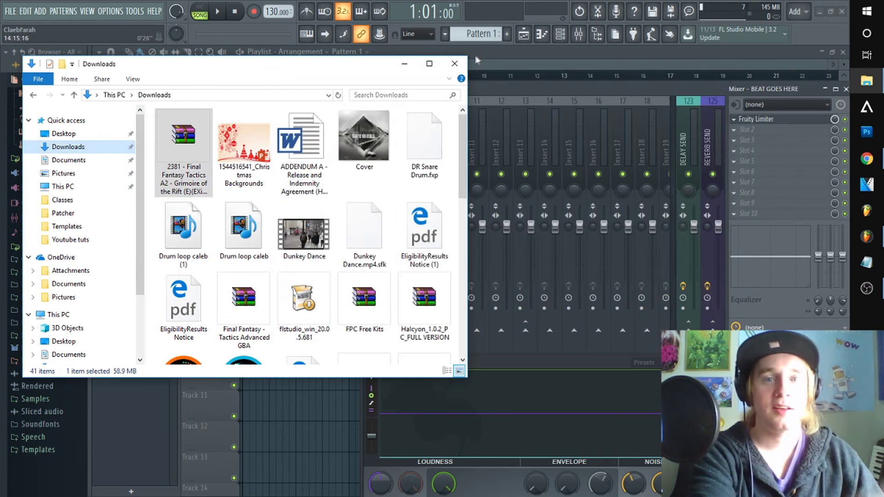
left_click(454, 64)
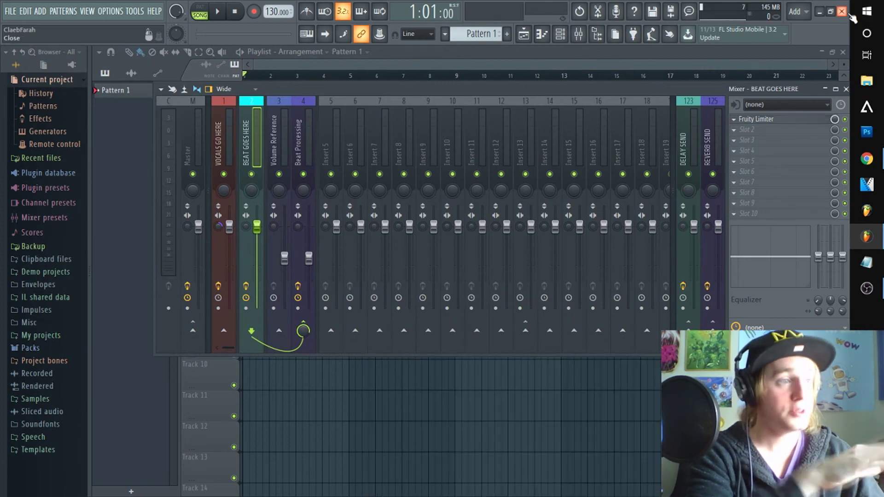
left_click(842, 12)
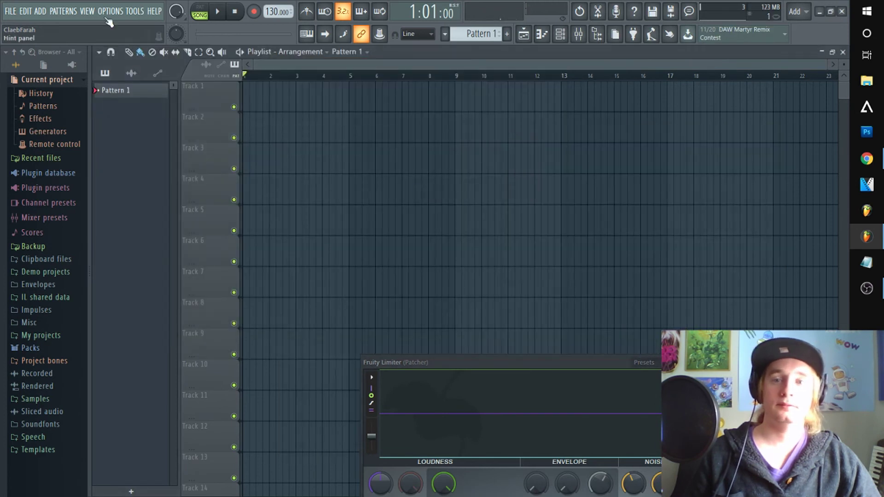
Create a new project from the Professoars VoxBeat Magic template
left_click(10, 11)
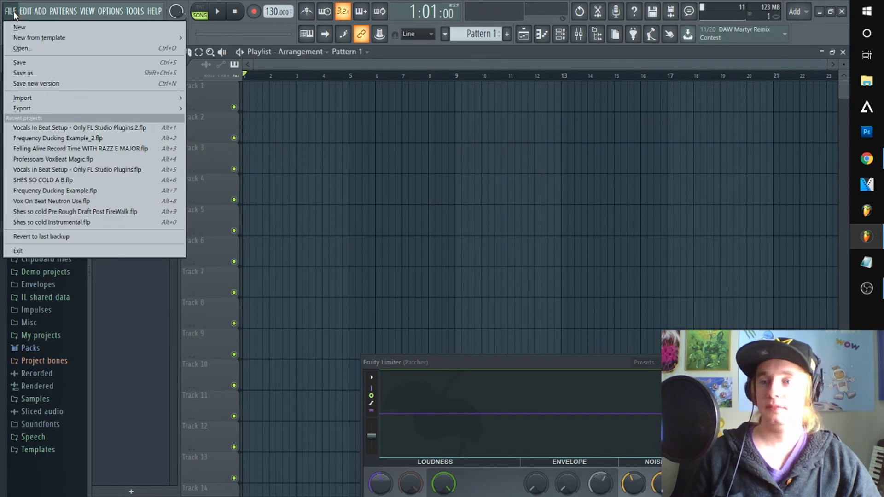
mouse_move(21, 40)
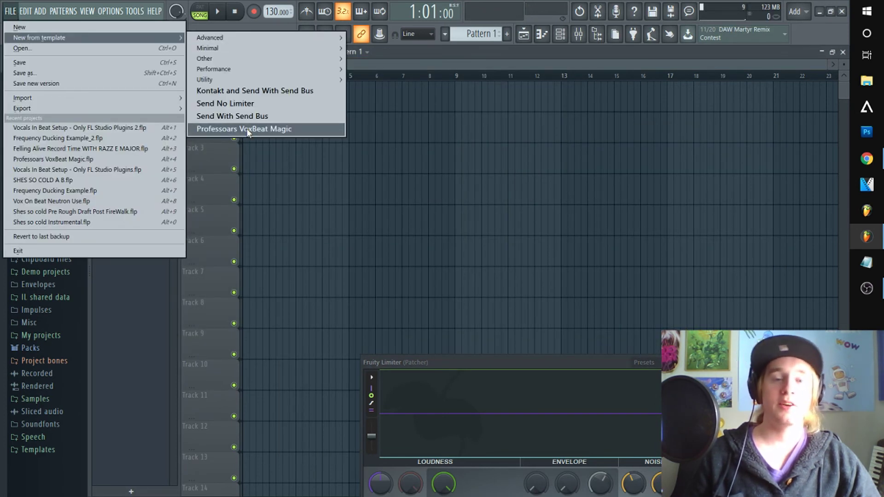
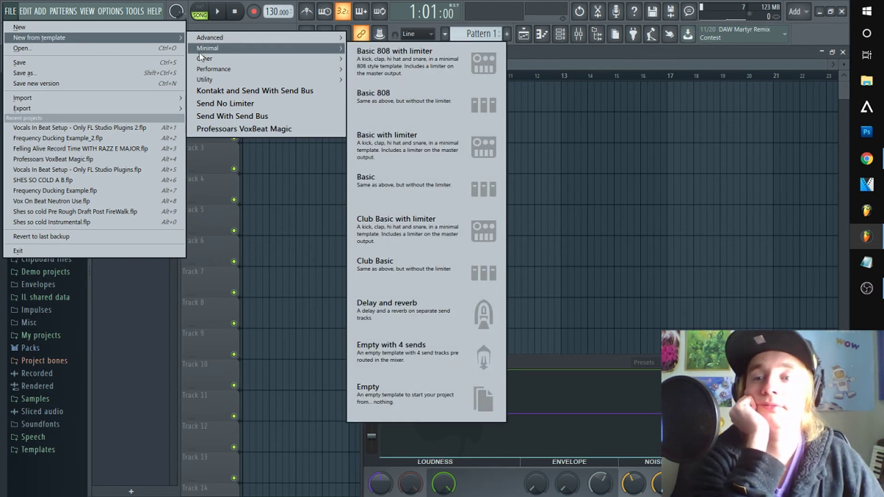
left_click(218, 122)
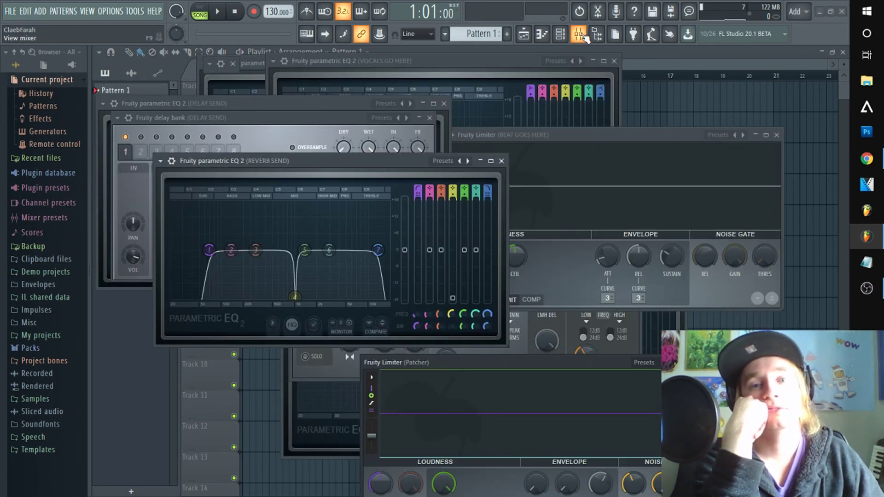
Show the mixer, open Professoars VoxBeat Synthesis on the Beat Processing track, and enlarge its window to show all controls
left_click(579, 34)
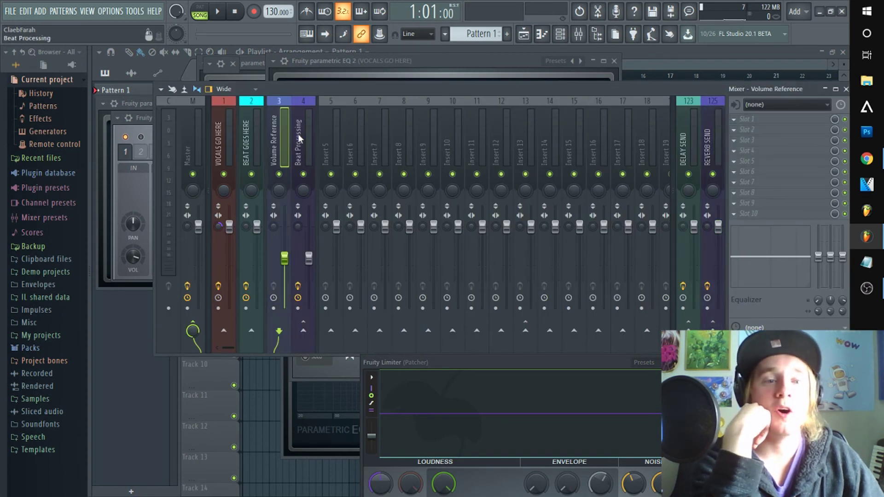
left_click(757, 119)
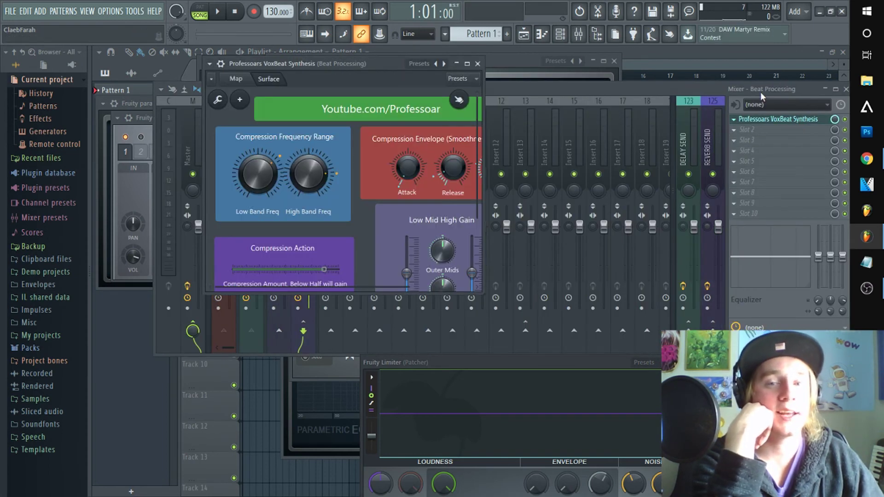
left_click_drag(481, 291, 567, 374)
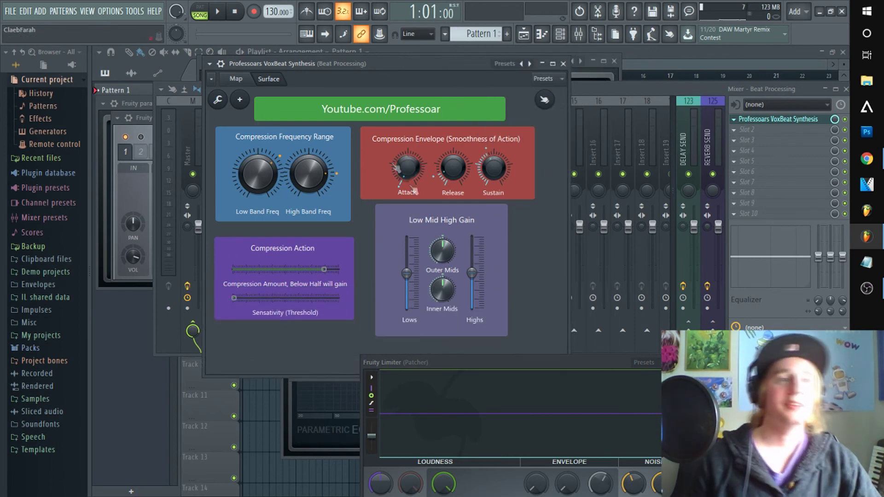
Open the dialog for saving the Professoars VoxBeat Synthesis preset, view the Patcher presets folder, and cancel without saving
left_click(213, 65)
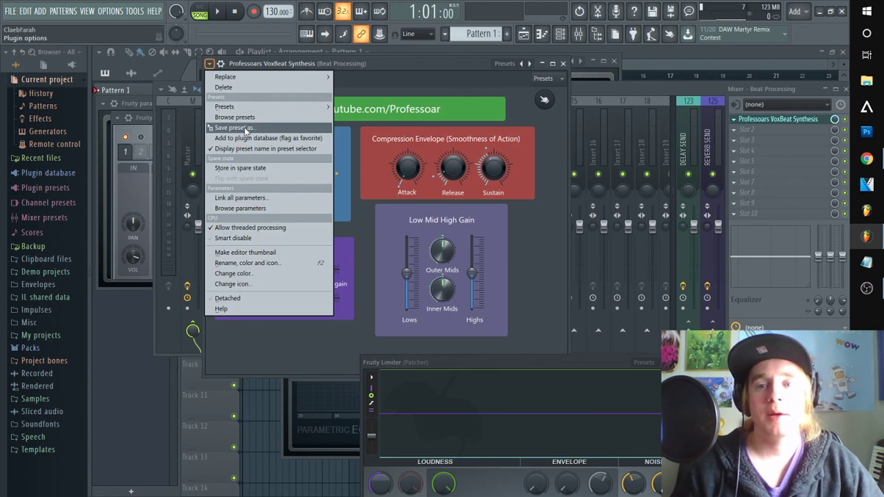
left_click(235, 128)
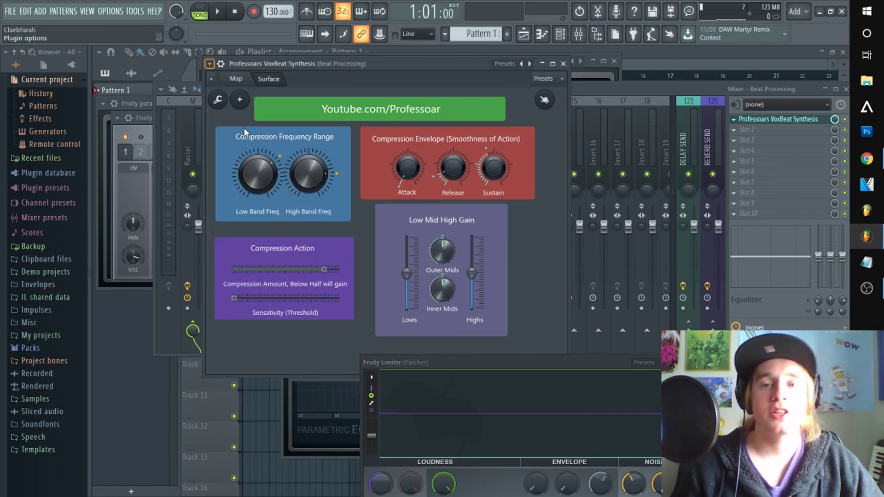
left_click_drag(523, 96, 327, 95)
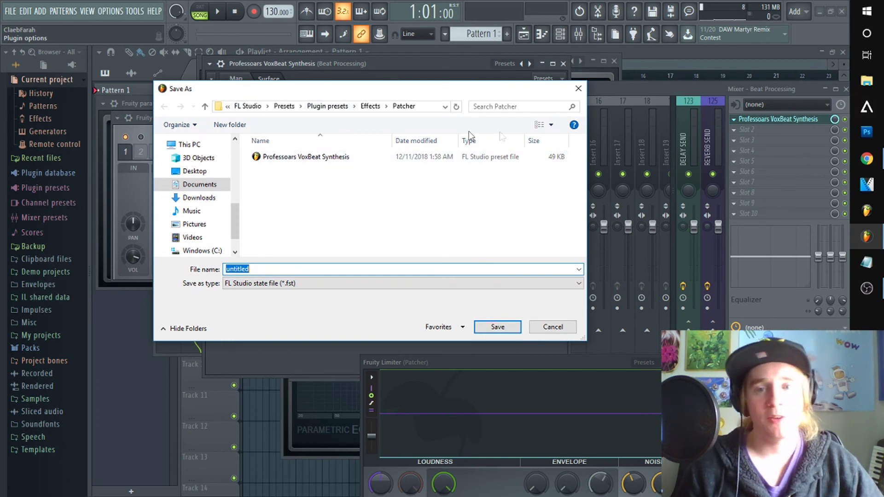
left_click(578, 88)
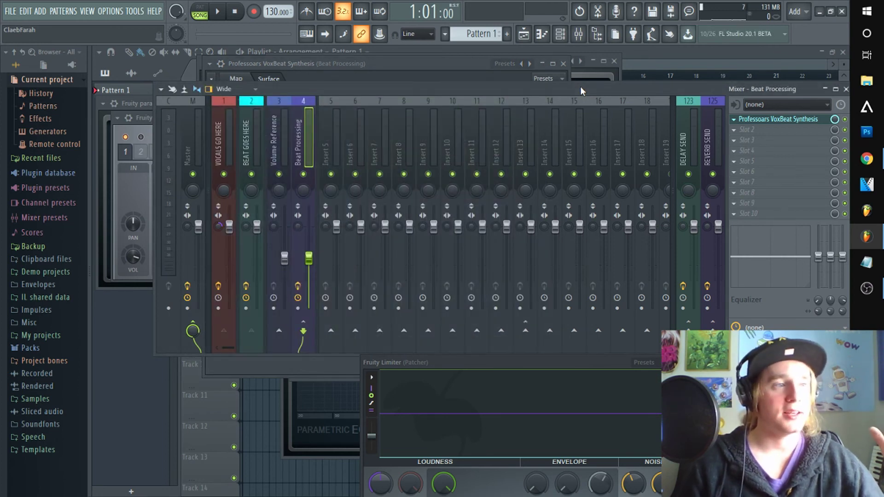
View the Professoars VoxBeat Synthesis controls again, and inspect the VOCALS GO HERE and DELAY SEND mixer tracks
left_click(770, 120)
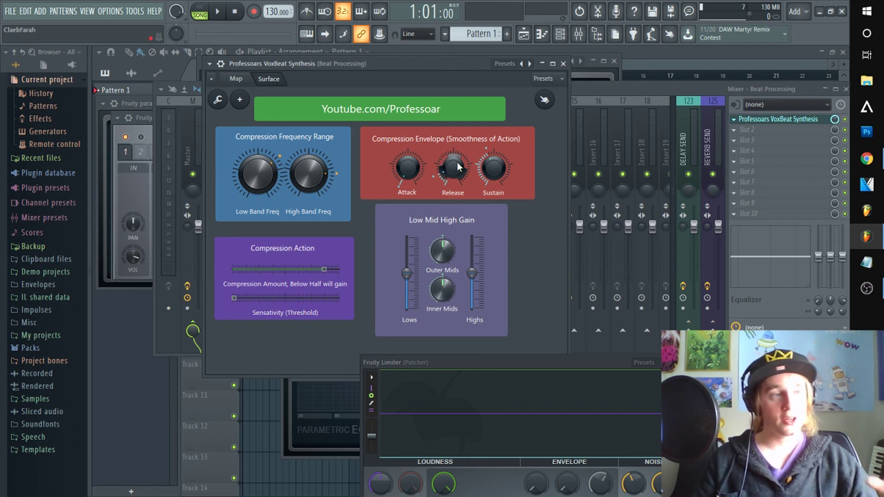
left_click(601, 90)
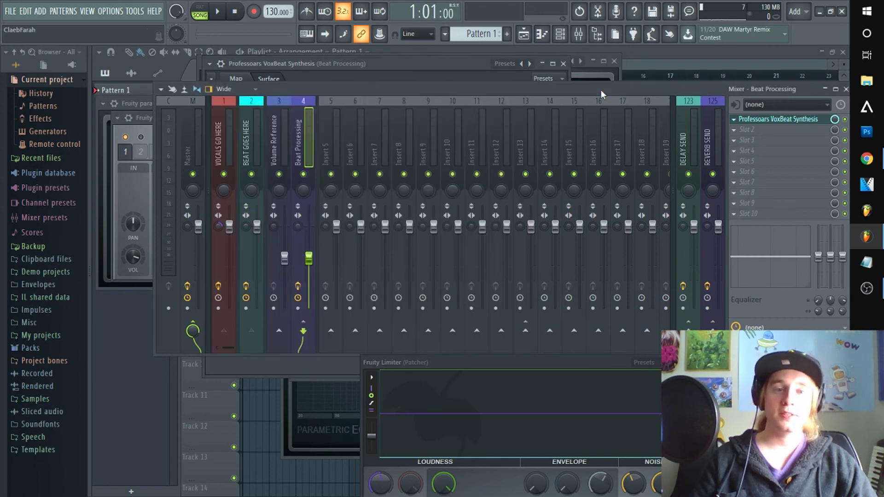
left_click(229, 140)
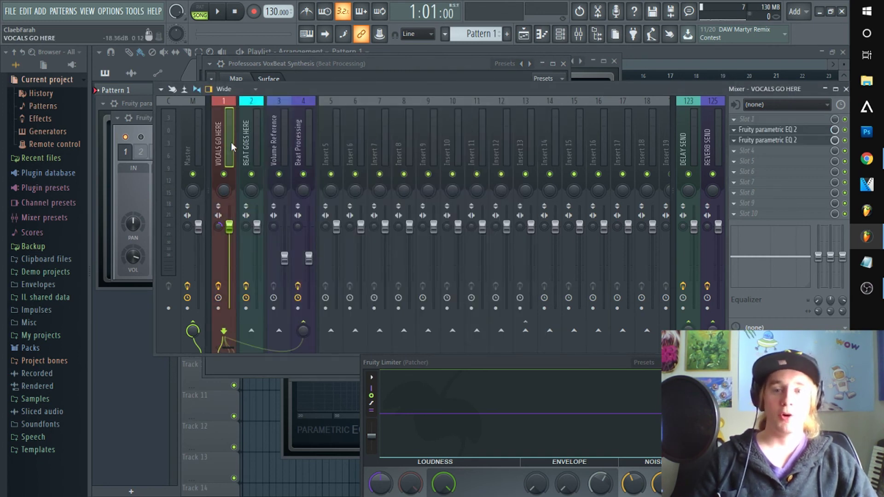
left_click_drag(219, 226, 219, 205)
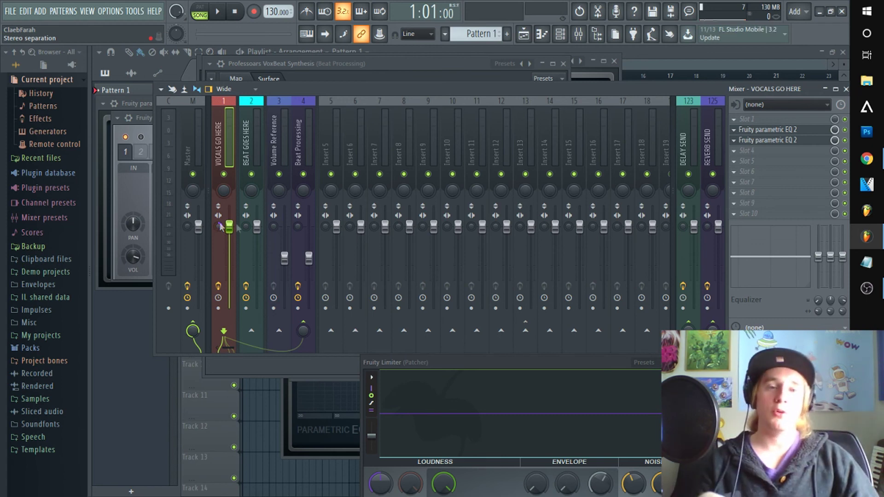
left_click(688, 137)
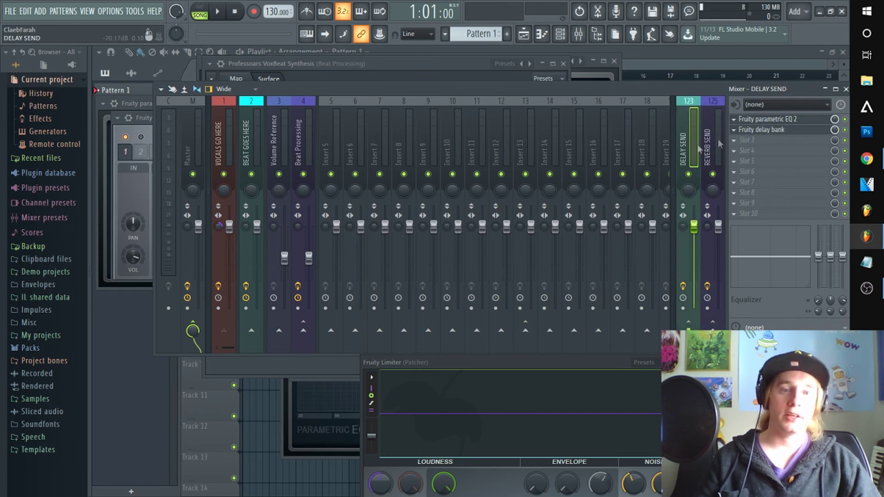
Examine both Fruity parametric EQ 2 effects on the VOCALS GO HERE track and return to its mixer strip
left_click(223, 133)
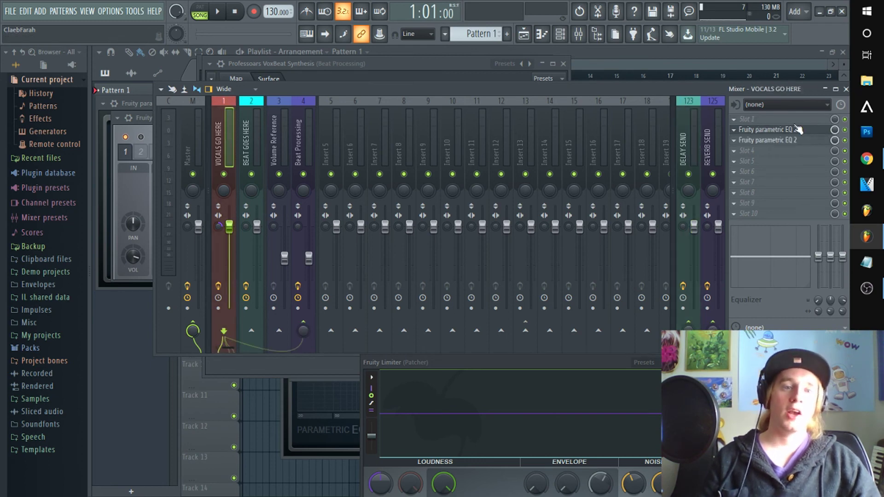
left_click(792, 131)
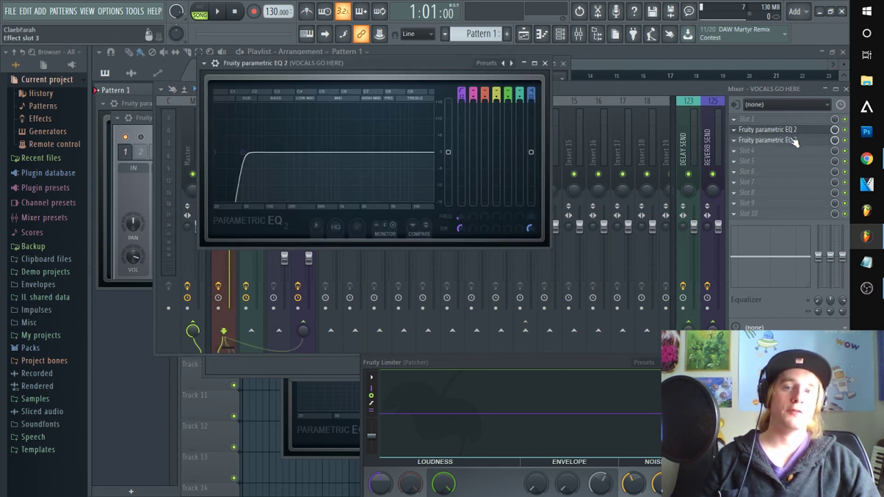
left_click(752, 148)
left_click(813, 140)
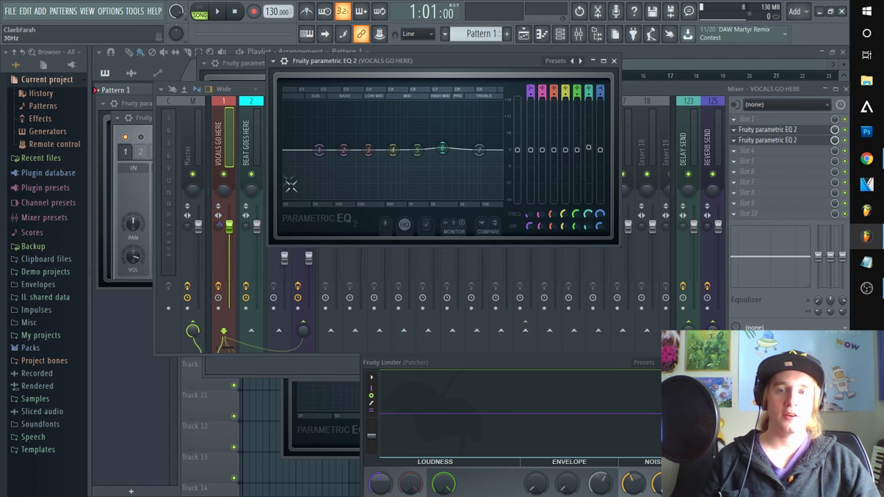
left_click(228, 139)
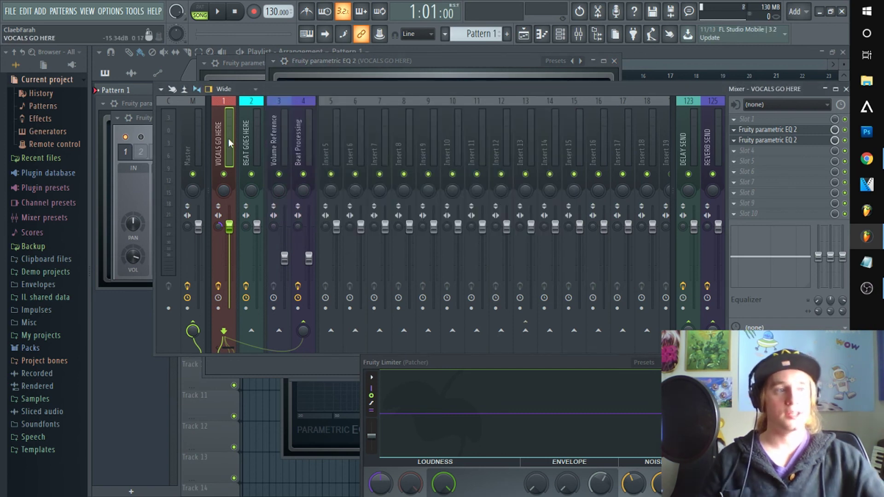
left_click_drag(708, 328, 707, 320)
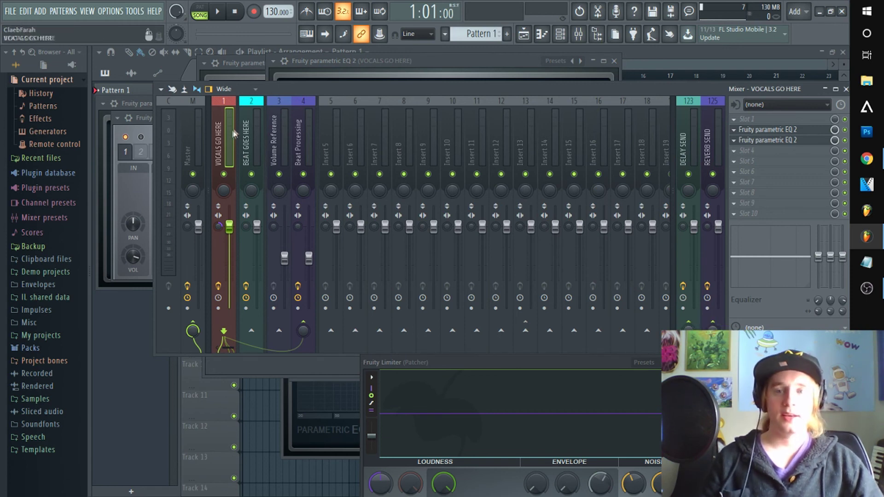
Examine the Fruity parametric EQ 2 and Maximus effects on the Master track
left_click(190, 143)
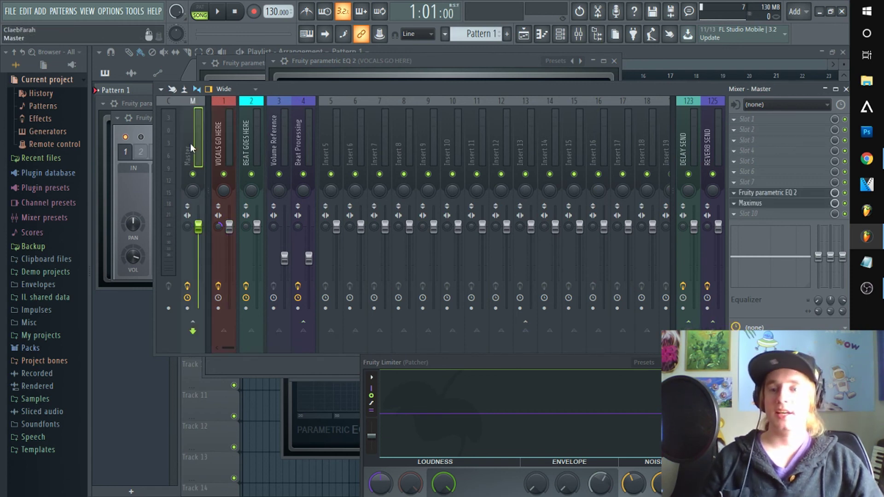
left_click(780, 195)
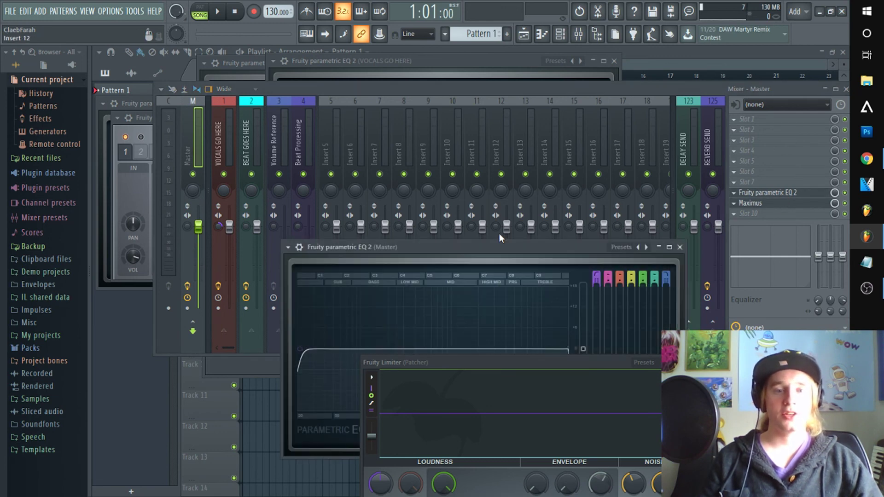
left_click_drag(510, 244, 399, 120)
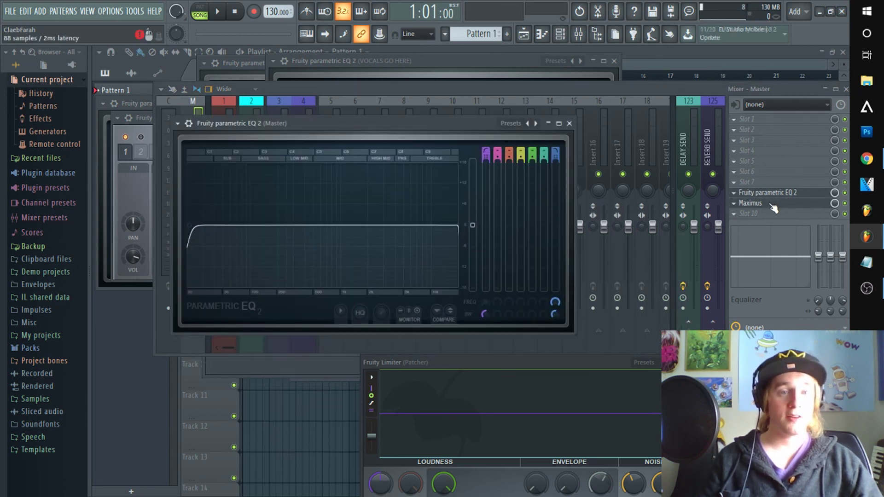
left_click(773, 204)
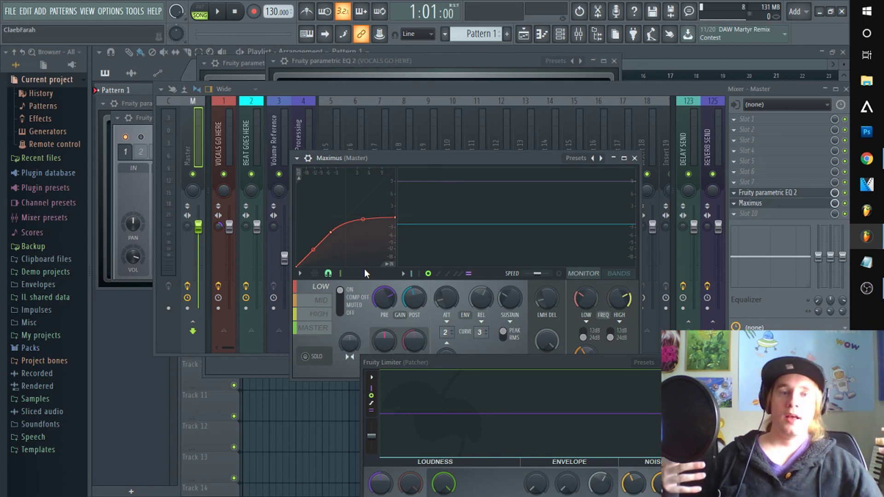
Try lowering the VOCALS GO HERE volume fader, and reset it to its default level
left_click(303, 138)
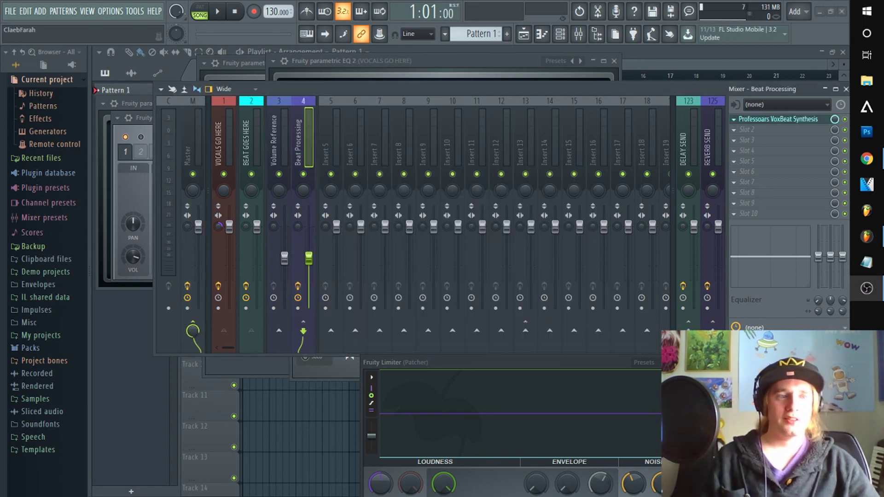
left_click_drag(233, 230, 230, 246)
right_click(231, 247)
left_click(308, 254)
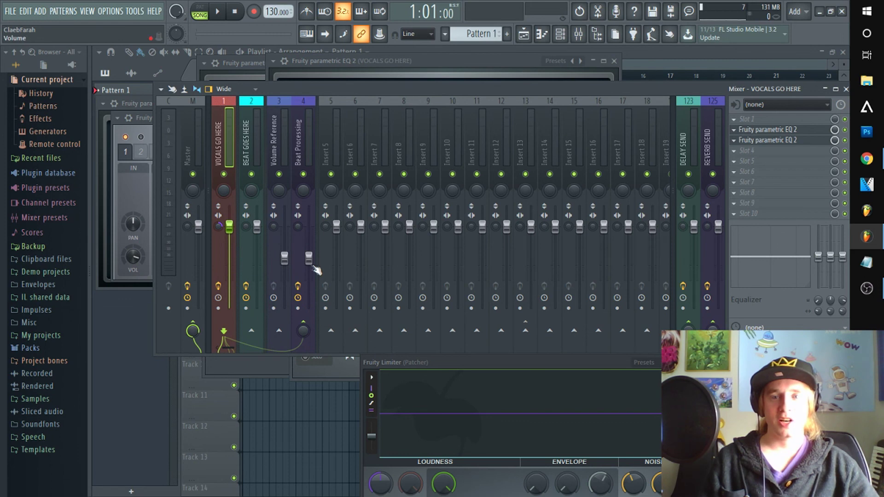
Raise the Beat Processing track's volume fader, and reset the Volume Reference track's volume to default
left_click_drag(309, 258, 309, 236)
right_click(285, 262)
left_click(297, 264)
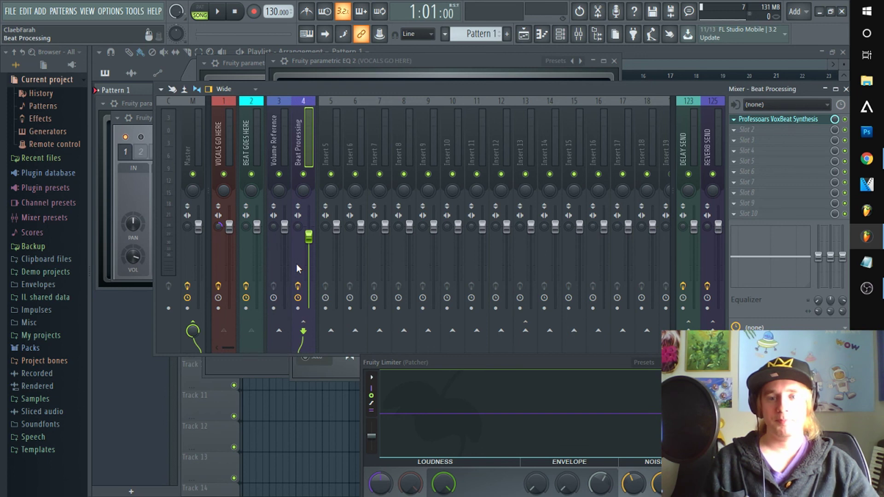
Lower the Volume Reference track's volume fader to 49%, and copy that value onto the Beat Processing track's fader
scroll(290, 262, "down", 5)
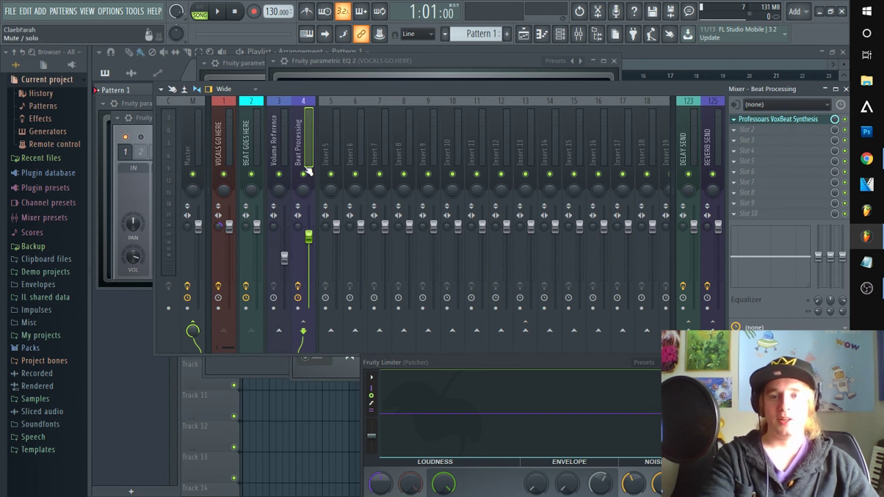
right_click(285, 259)
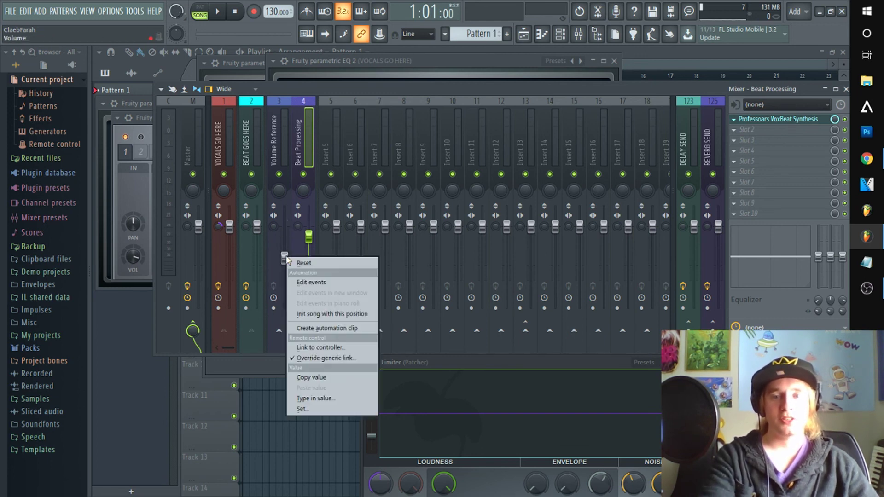
left_click(318, 375)
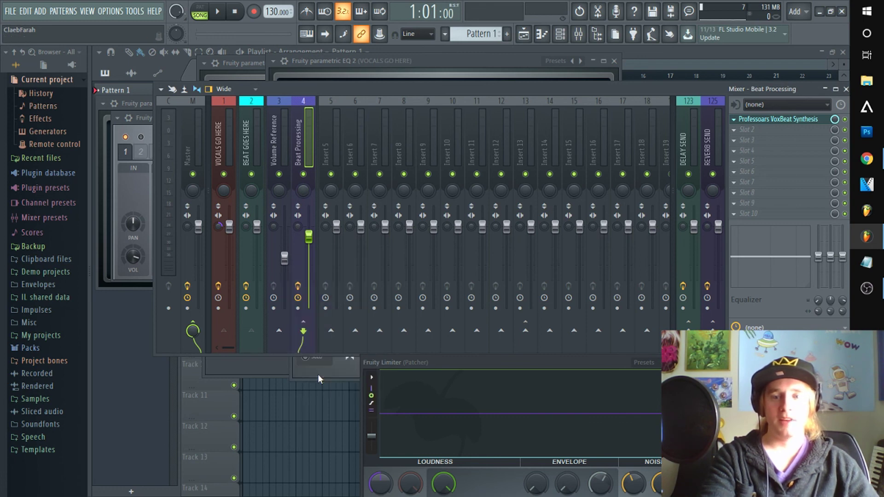
right_click(308, 237)
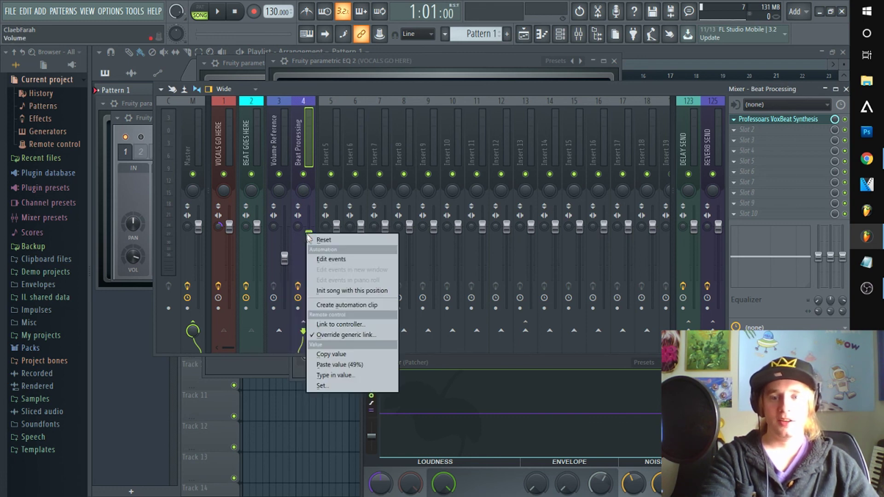
left_click(345, 366)
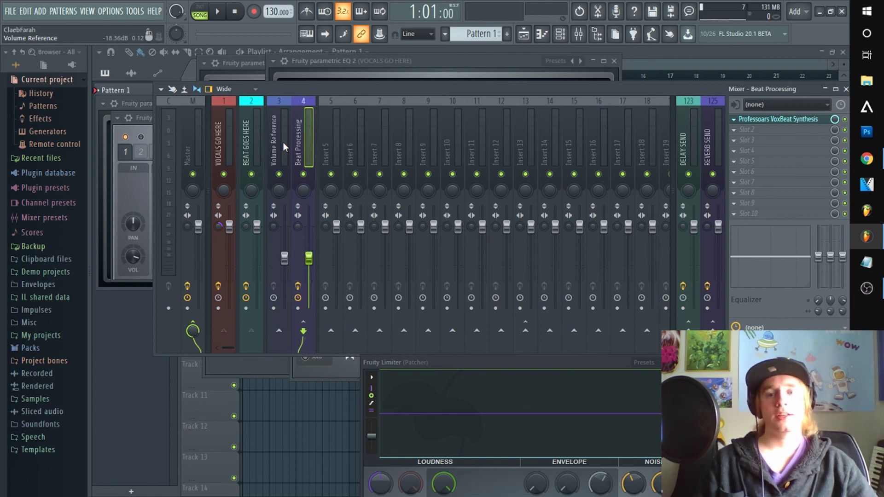
Examine the effect slots of the DELAY SEND and REVERB SEND tracks and the Maximus effect on the Master track
left_click(686, 138)
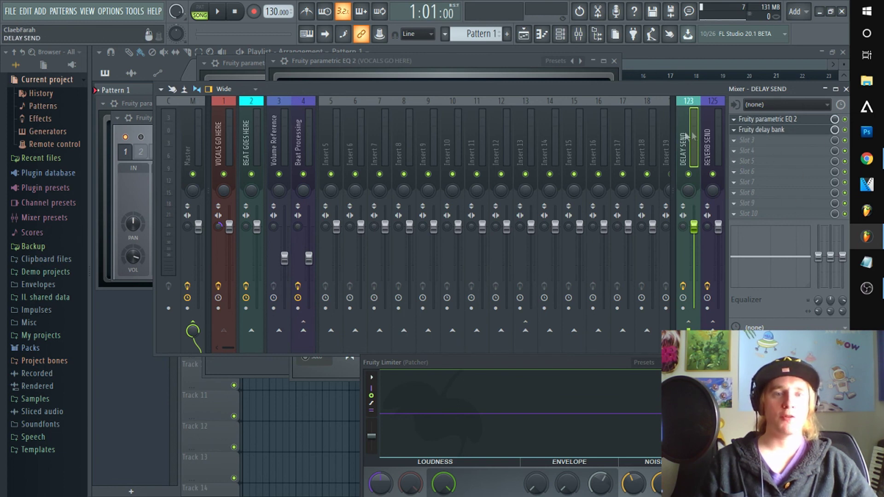
left_click(709, 139)
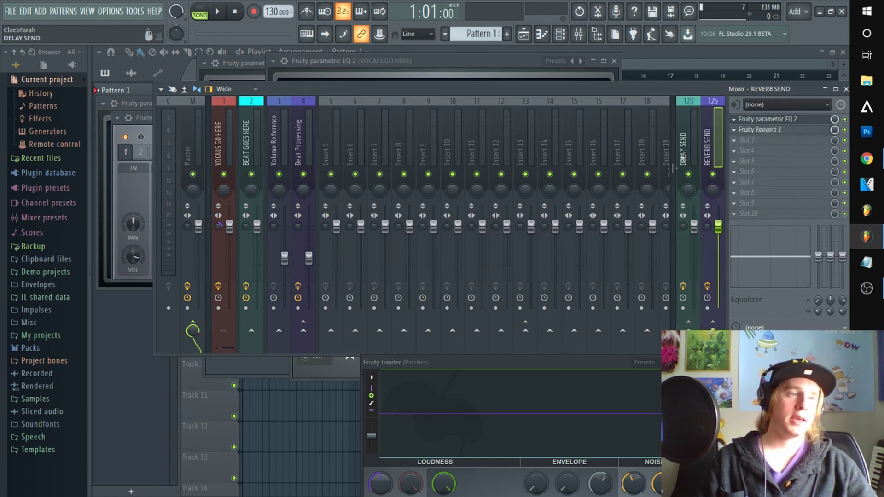
left_click(224, 318)
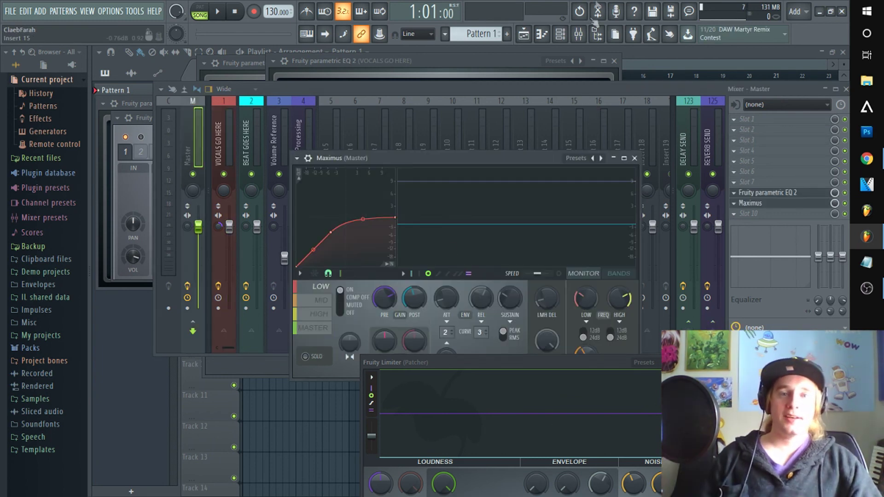
Bring the mixer back in front of the plugin windows and show the Beat Processing track's effect slots
left_click(578, 36)
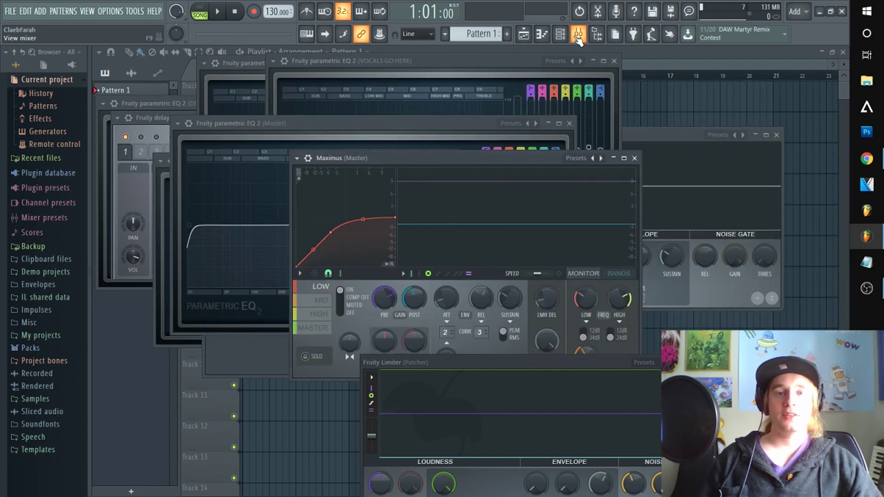
left_click(578, 36)
left_click(299, 139)
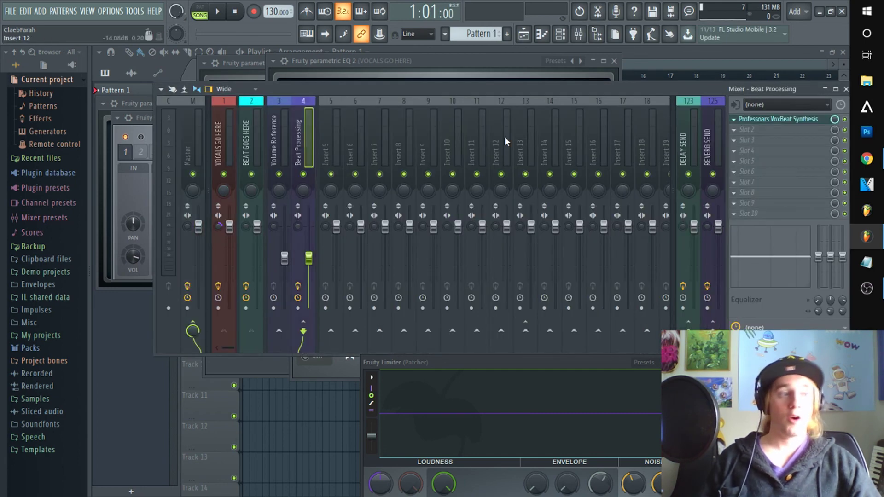